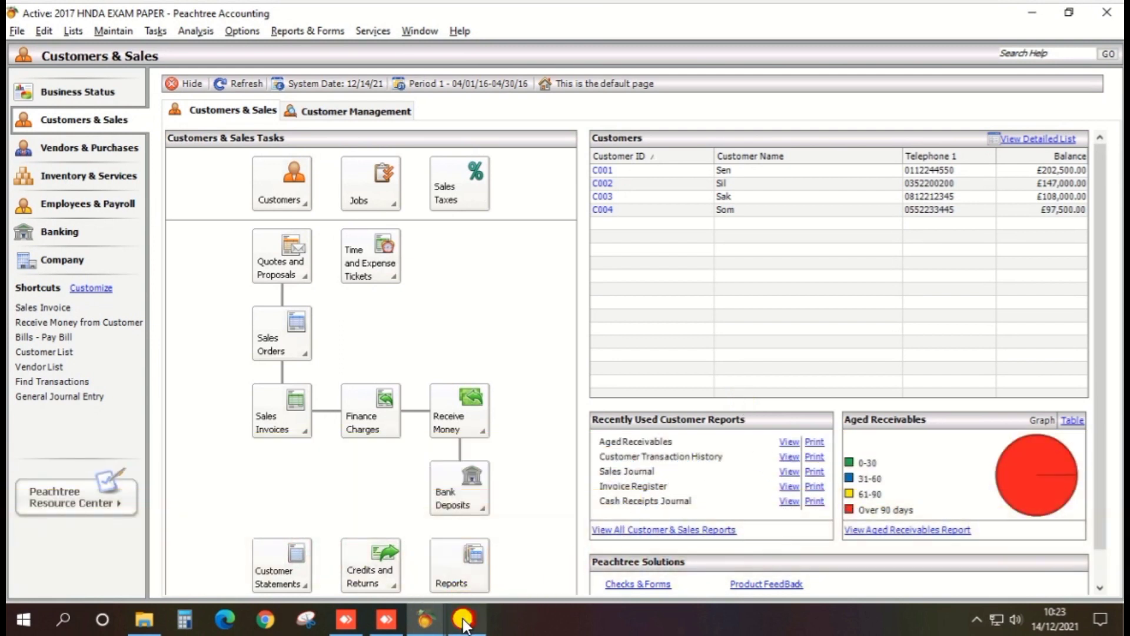
Step: Review the inventory details table in the exam paper PDF, and open a new inventory item form in Peachtree Accounting
left_click(464, 619)
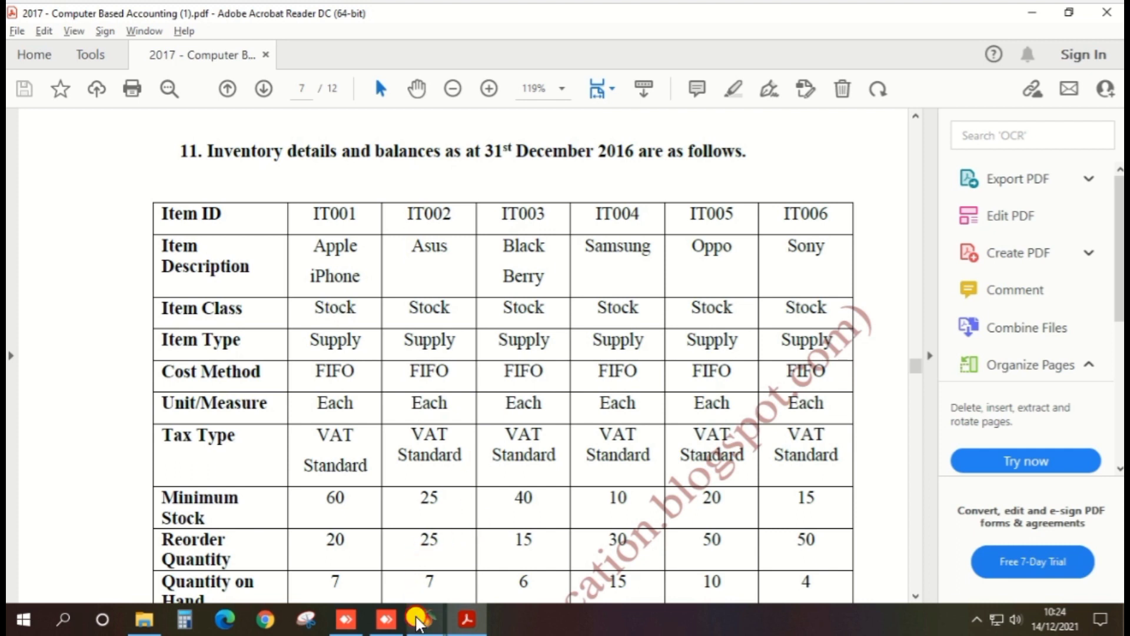
mouse_move(417, 621)
left_click(516, 494)
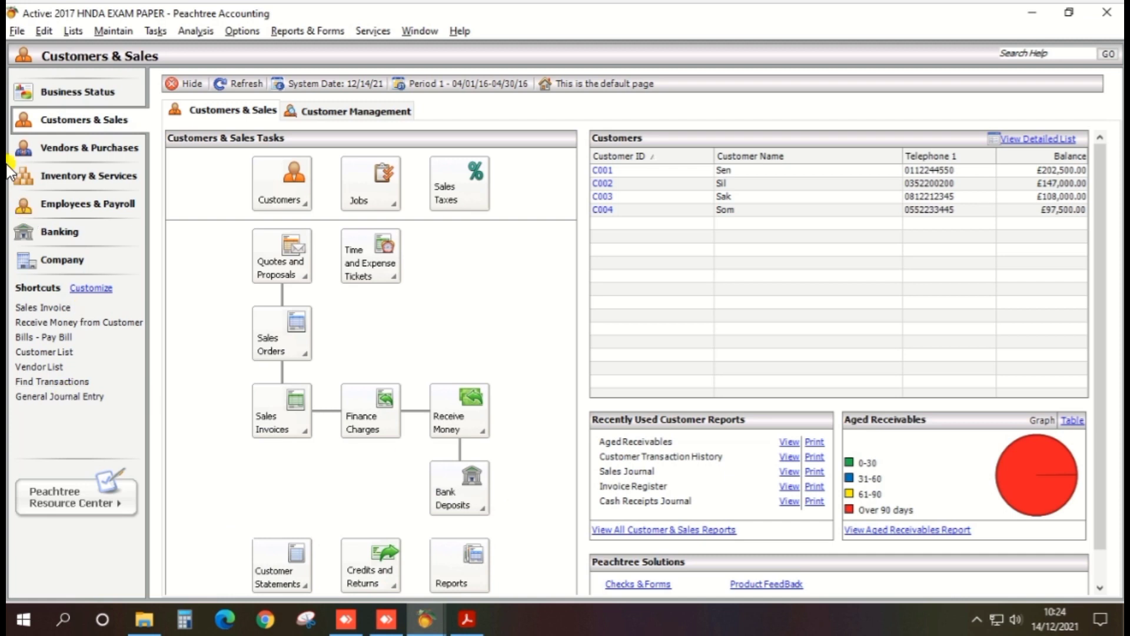
left_click(60, 183)
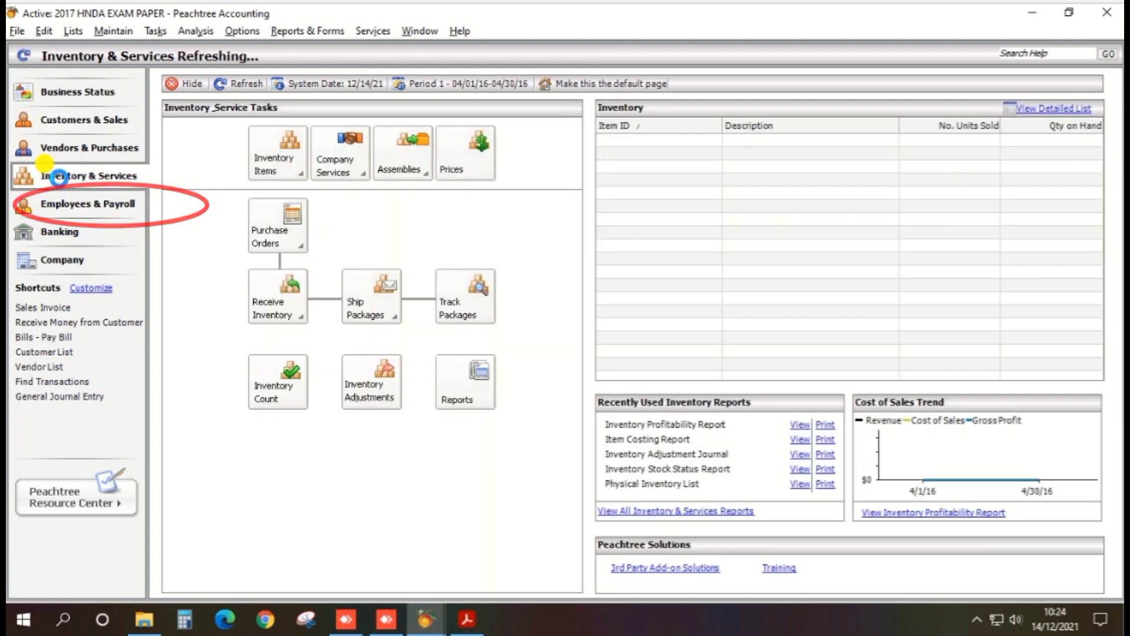
left_click(294, 156)
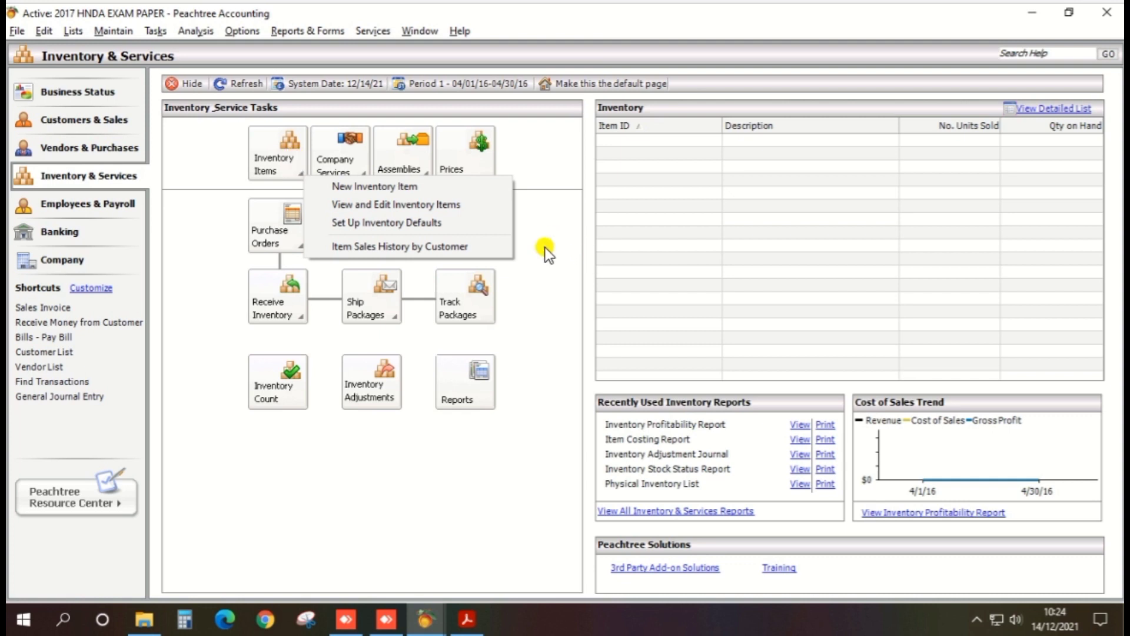
left_click(424, 187)
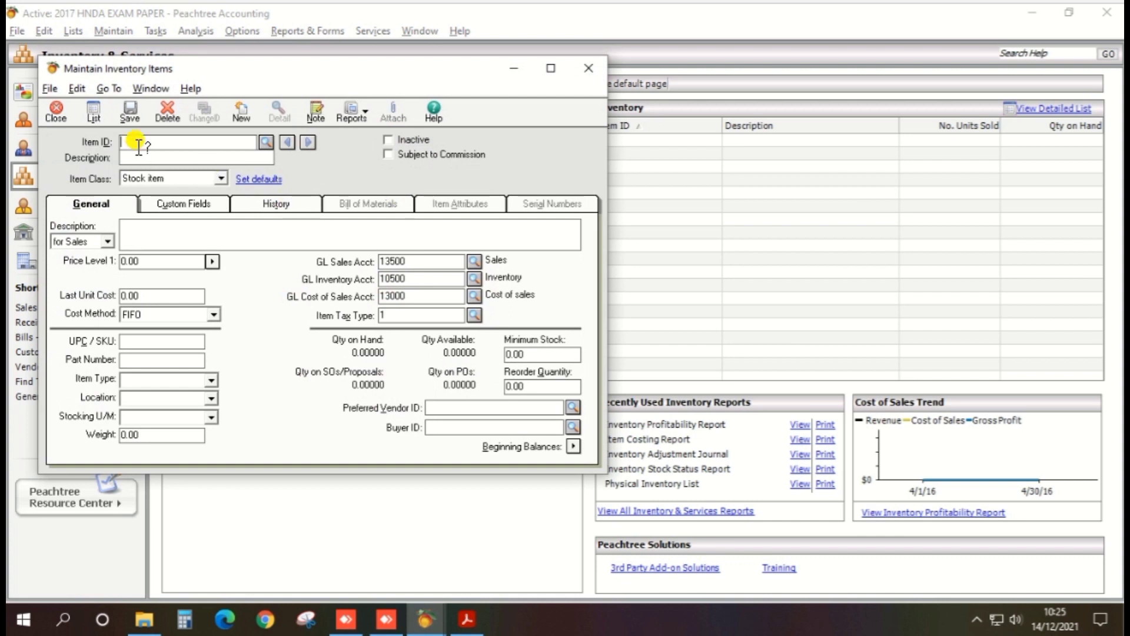
Step: Enter item ID IT 001 and description Apple I phone for the new item, following the exam paper's inventory table
key("alt+Tab")
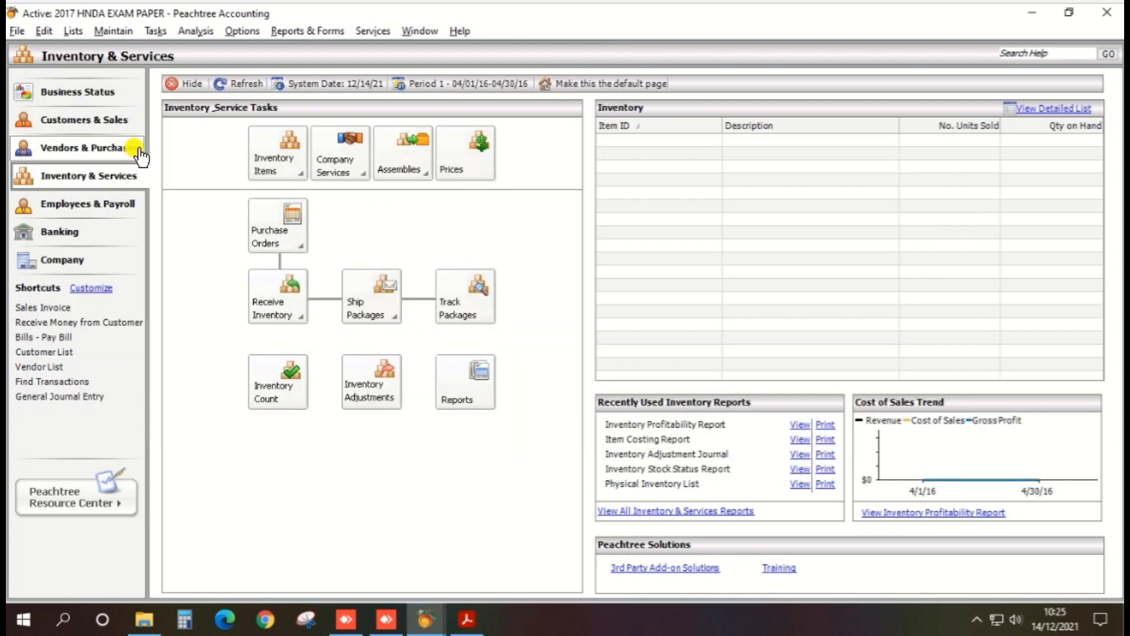
key("alt+Tab")
key("alt+Tab")
key("alt+Tab")
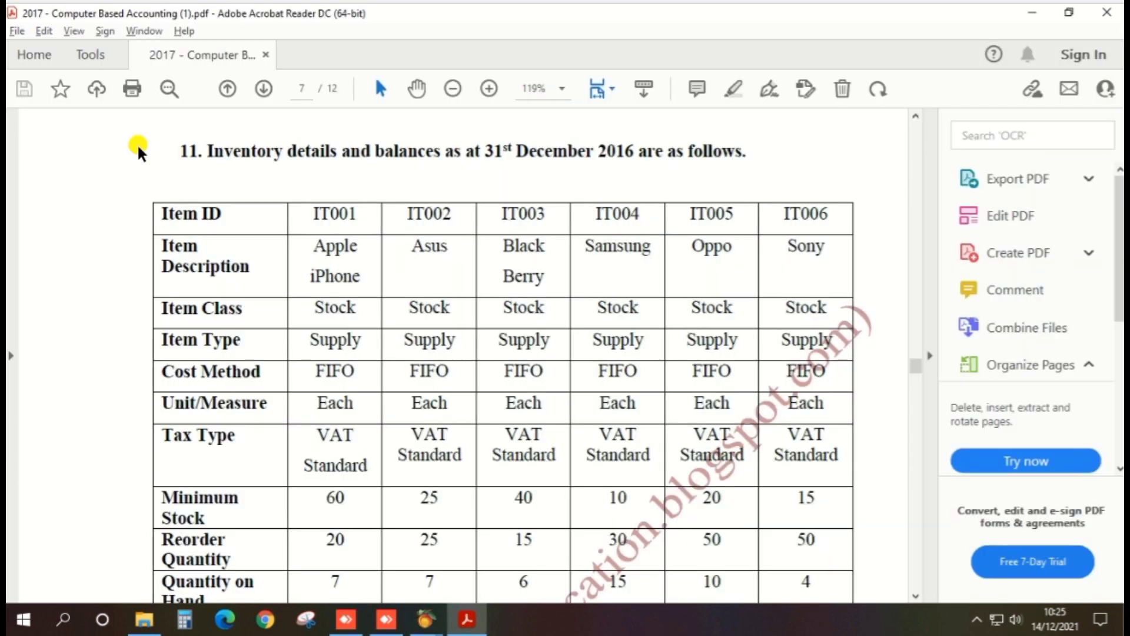
key("alt+Tab")
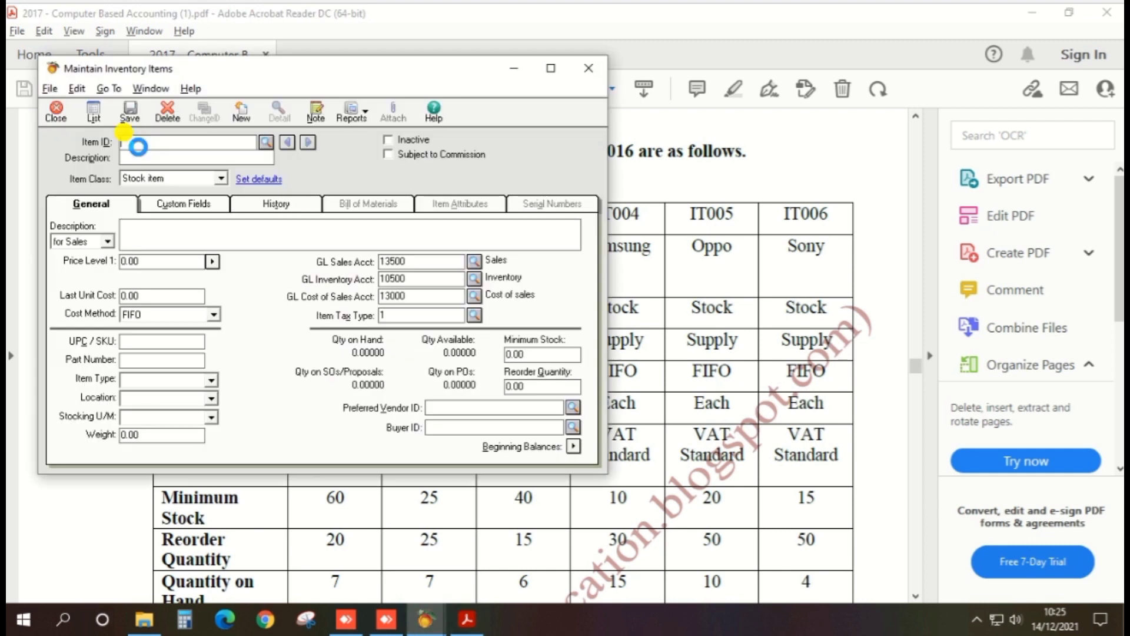
type("IT001")
key("Tab")
key("alt+Tab")
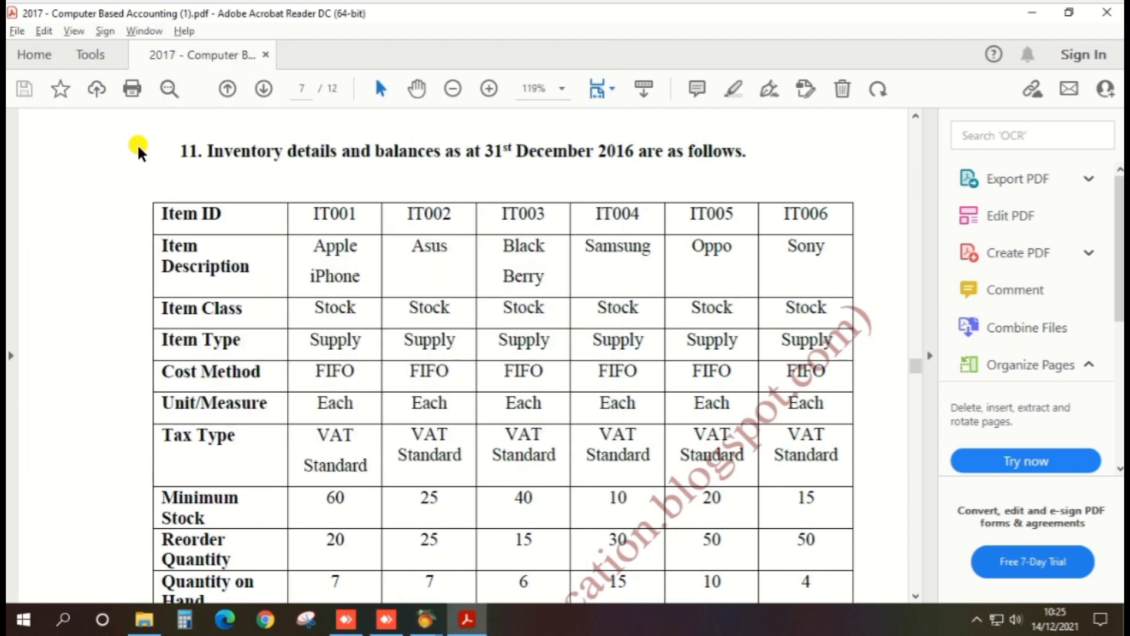
key("alt+Tab")
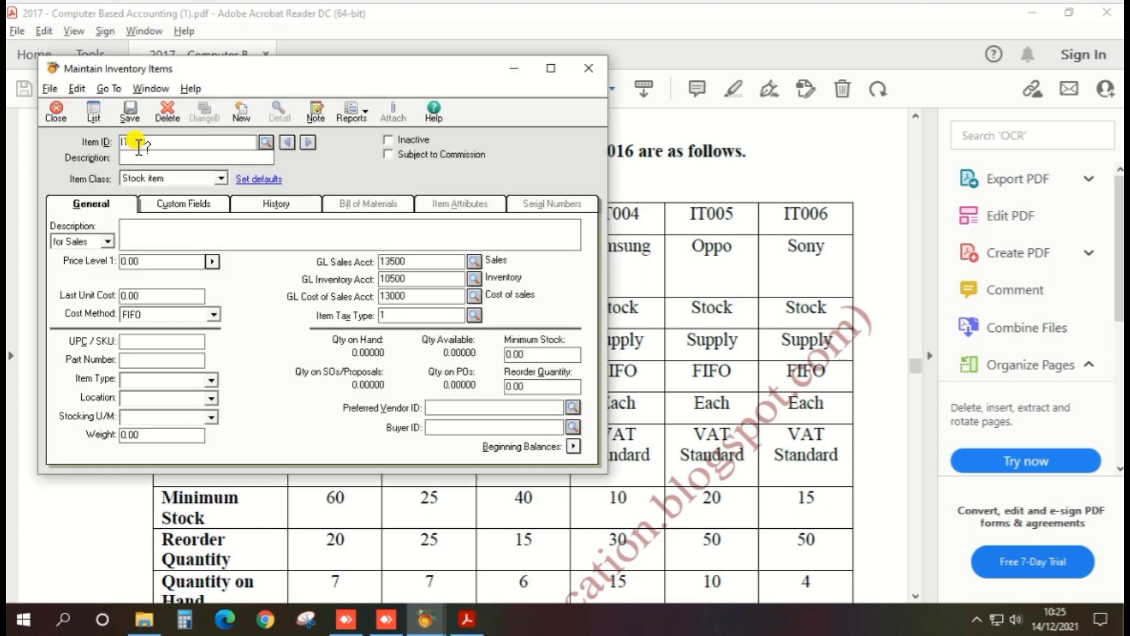
type("Apple e phone")
key("Tab")
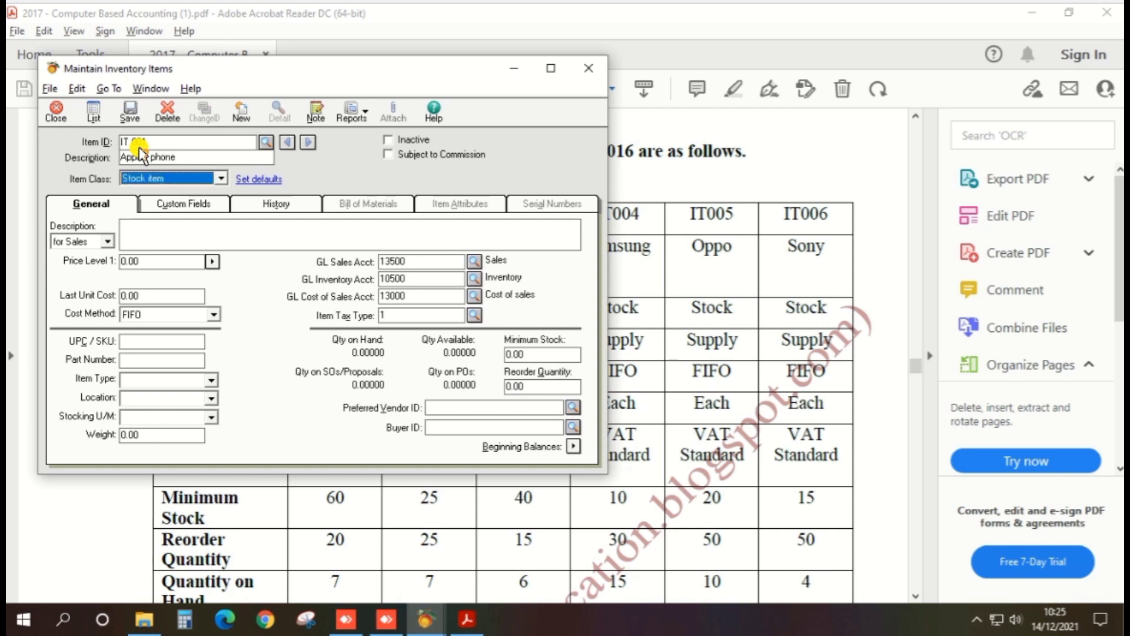
Step: Check the item class and type in the exam paper, and set the item type to Supply
left_click(175, 501)
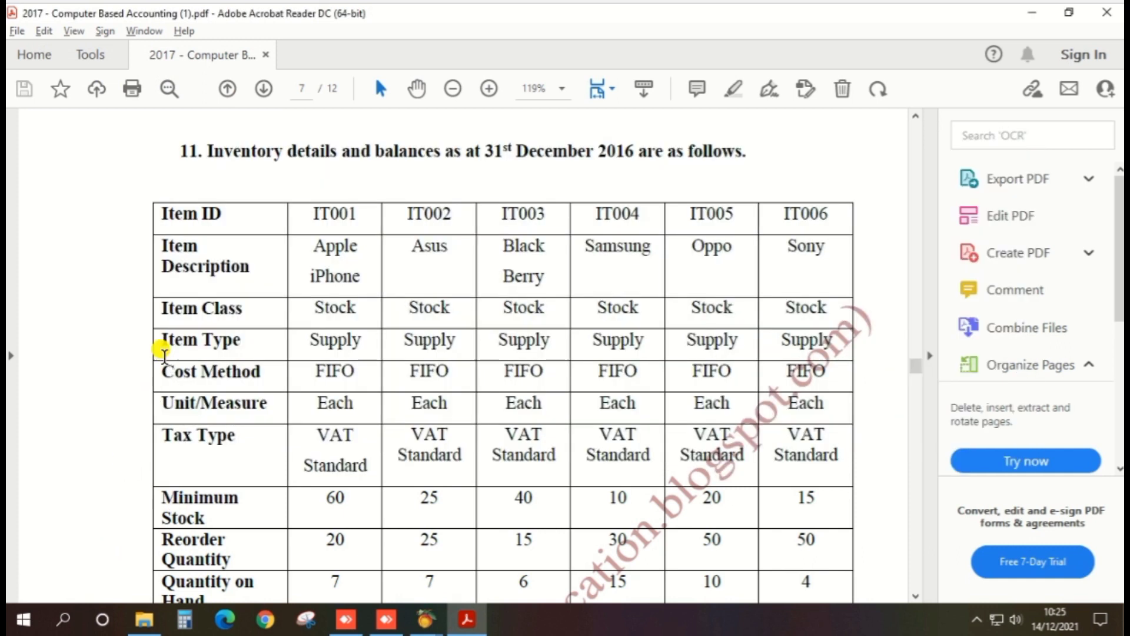
key("alt+Tab")
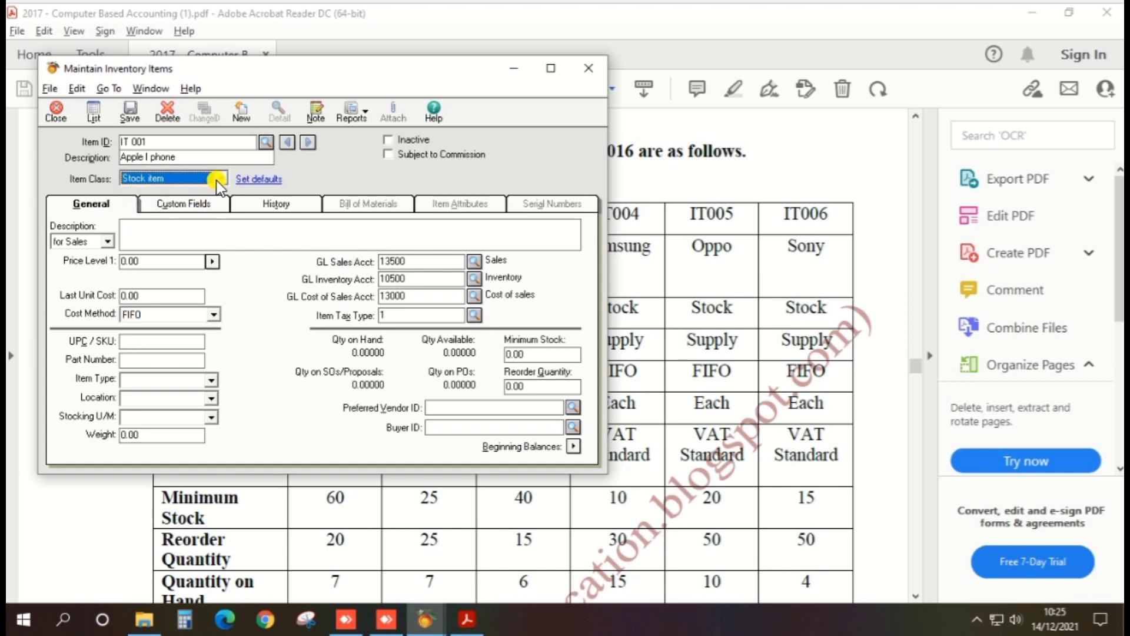
key("alt+Tab")
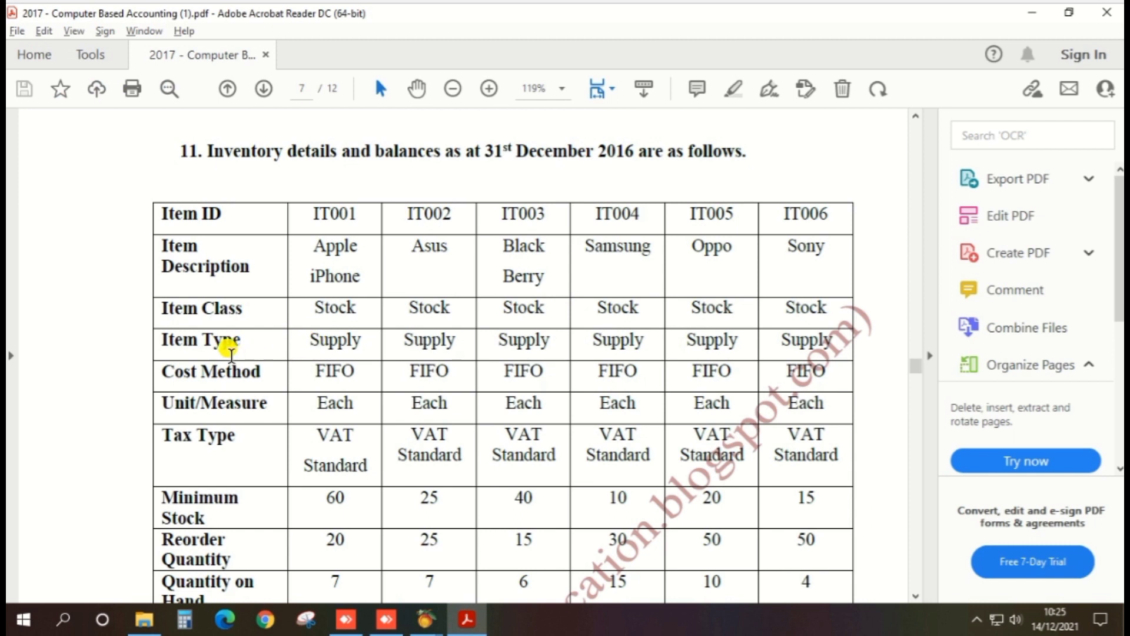
key("alt+Tab")
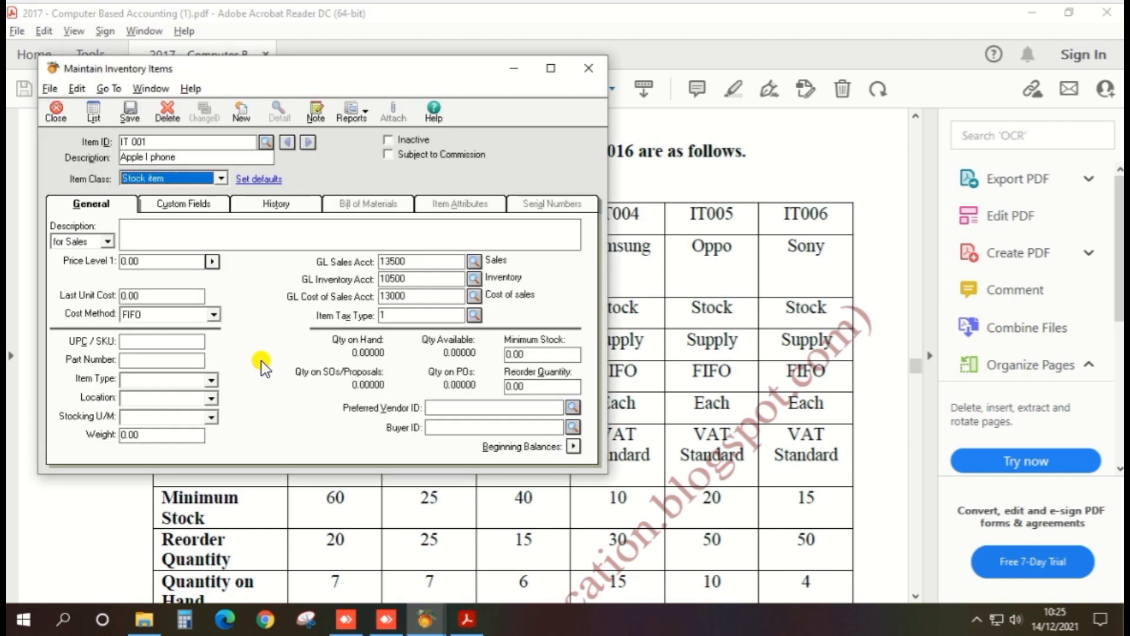
left_click(152, 380)
type("S")
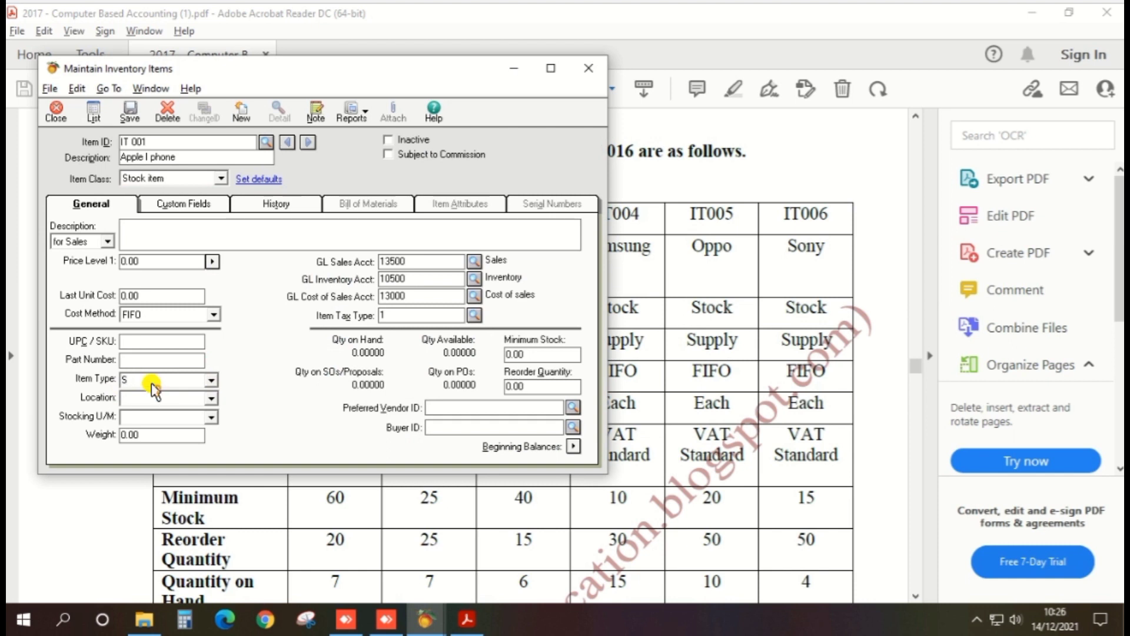
type("uppl")
key("alt+Tab")
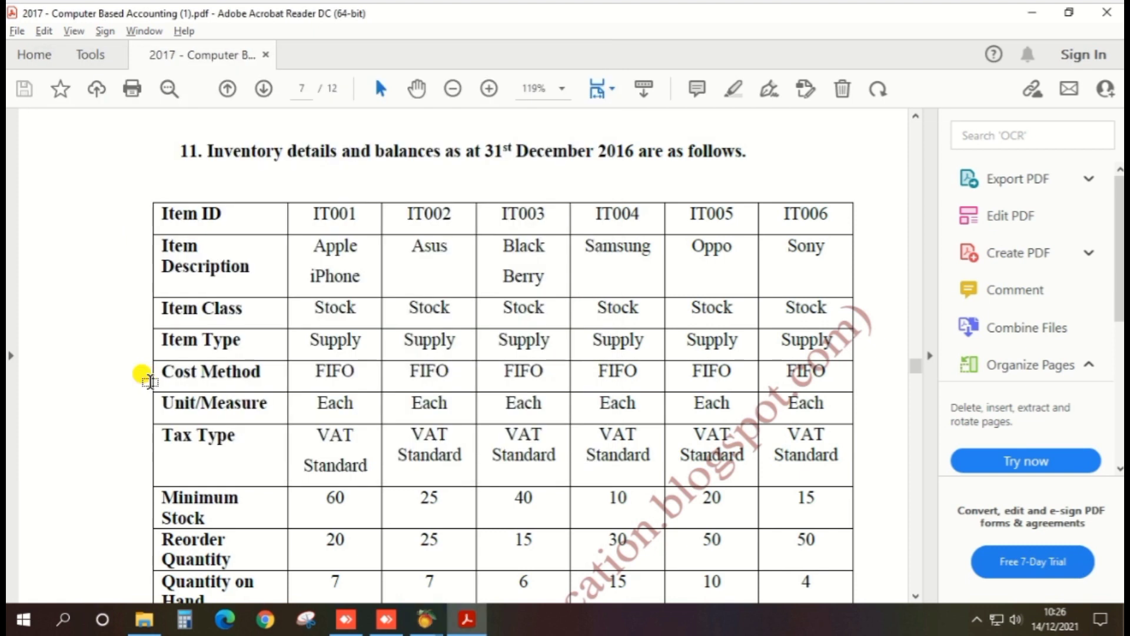
key("alt+Tab")
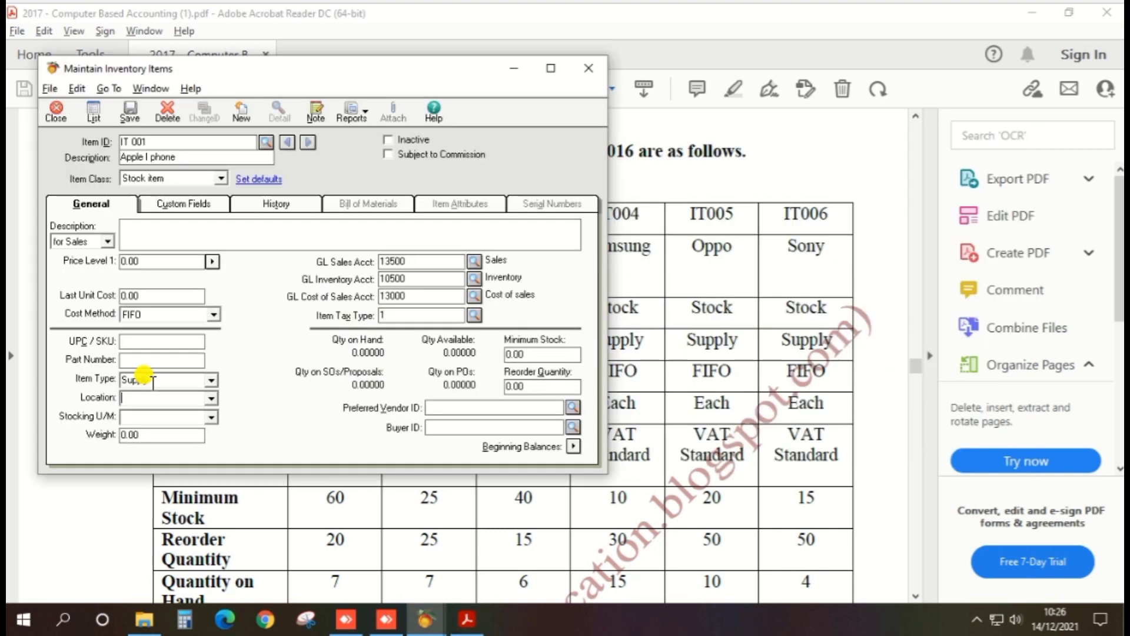
Step: Choose FIFO as the item's cost method and enter Each as its stocking unit of measure, per the exam paper
left_click(157, 315)
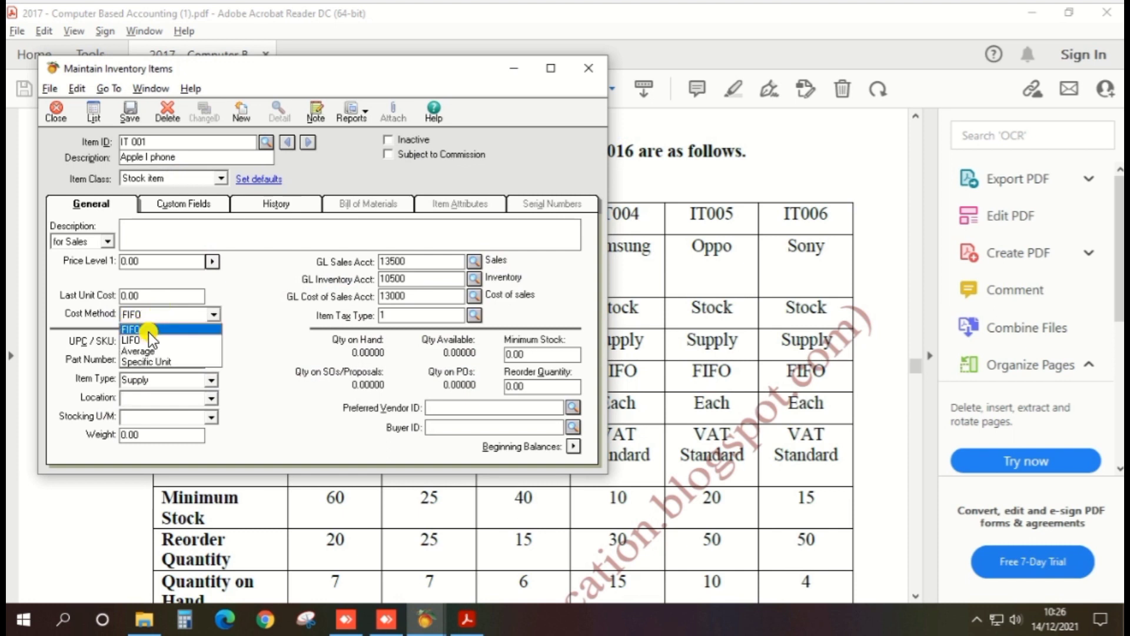
left_click(149, 330)
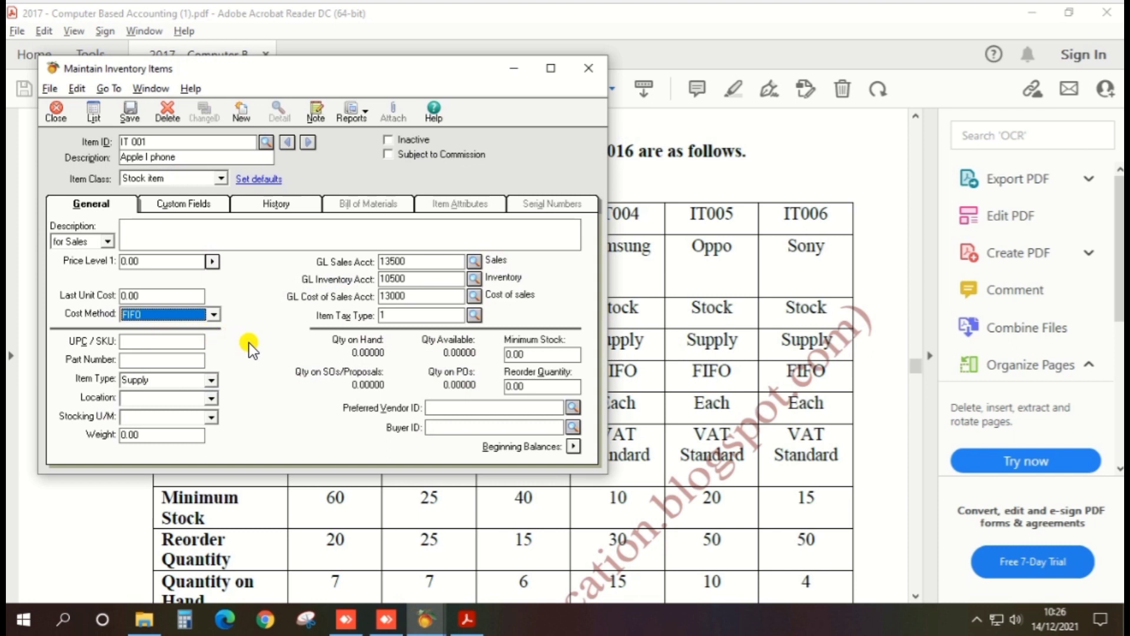
key("alt+Tab")
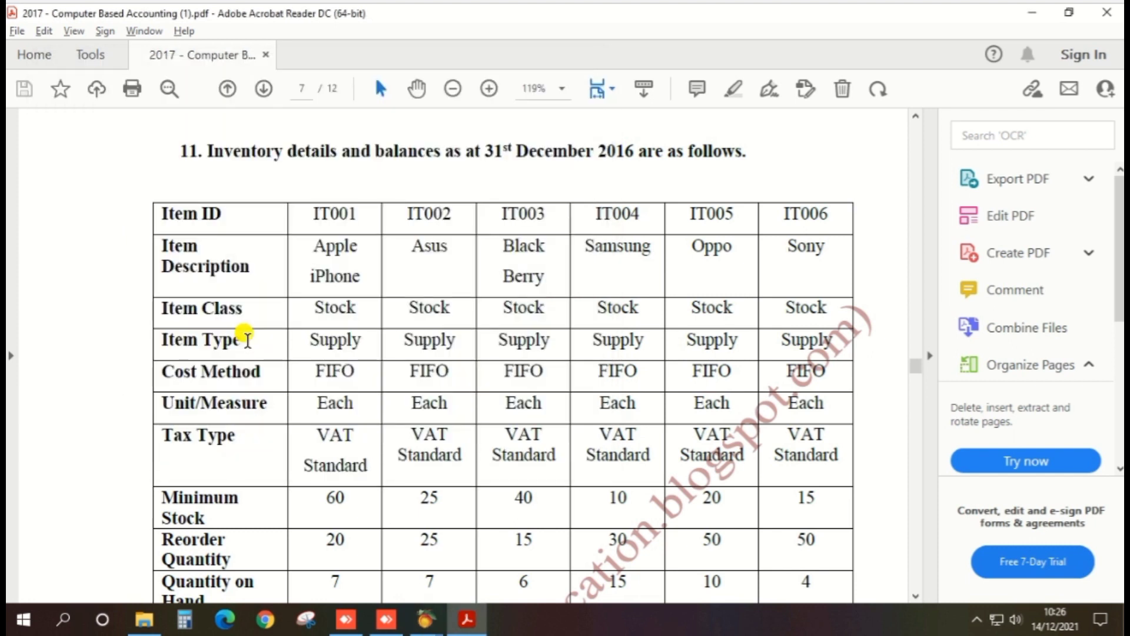
key("alt+Tab")
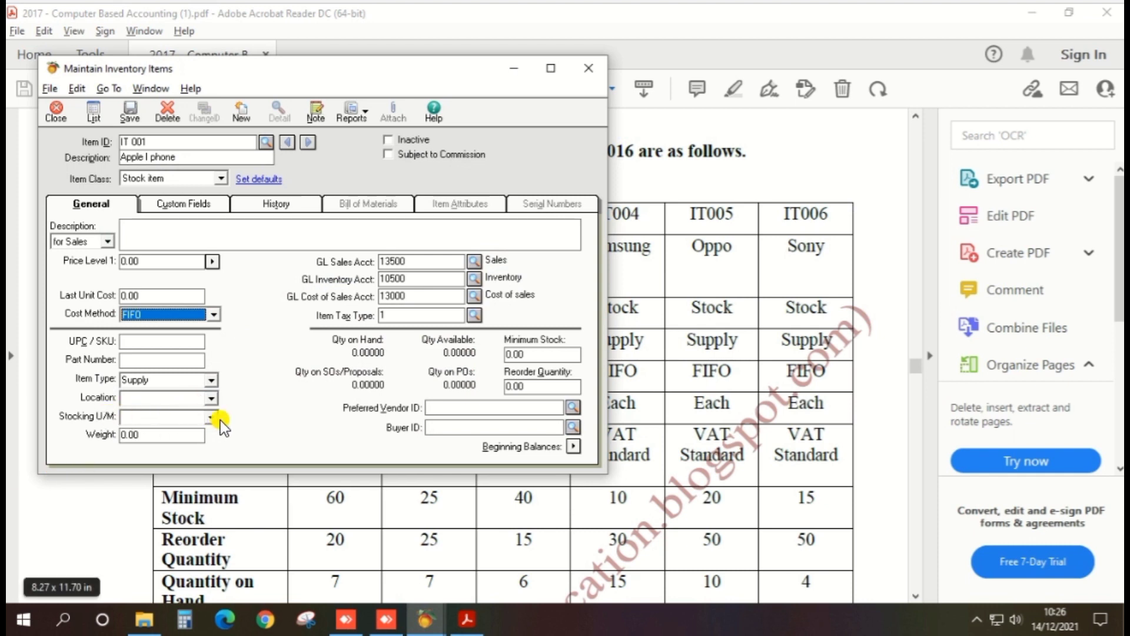
left_click(189, 416)
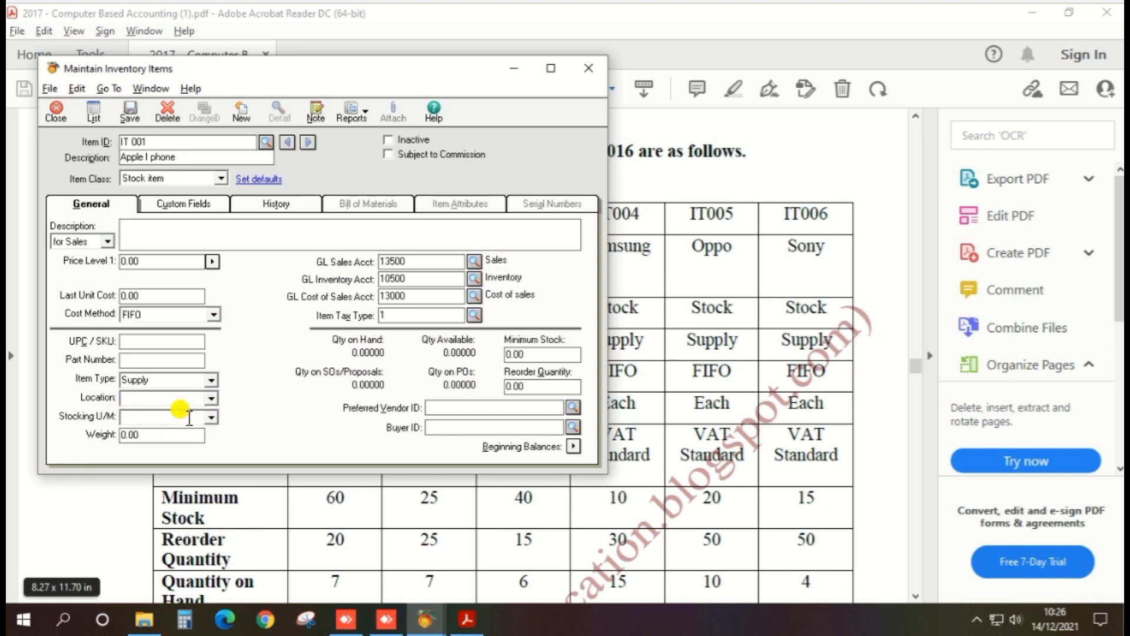
type("Each")
key("Tab")
Step: Check the tax type in the exam paper and choose item tax type 1, Regular (Taxable)
key("alt+Tab")
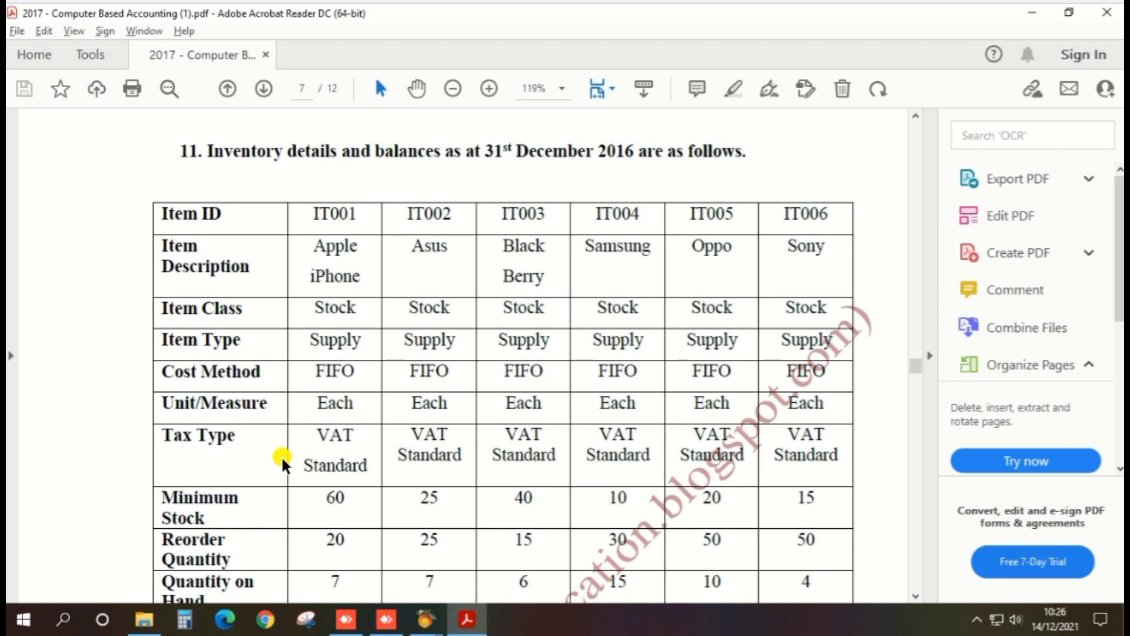
key("alt+Tab")
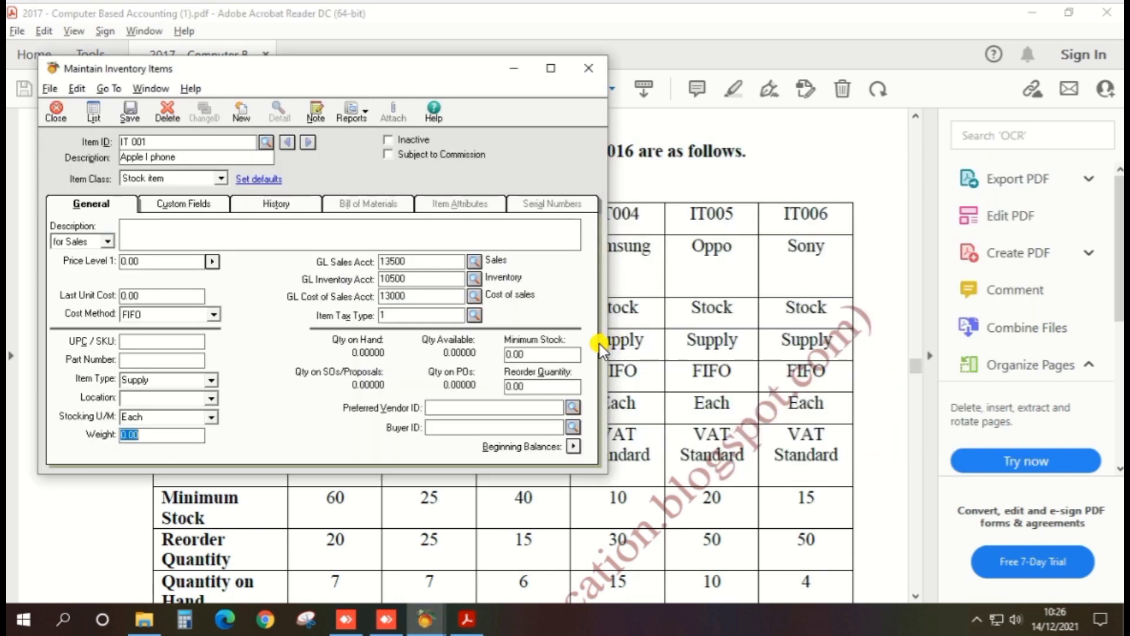
left_click(476, 316)
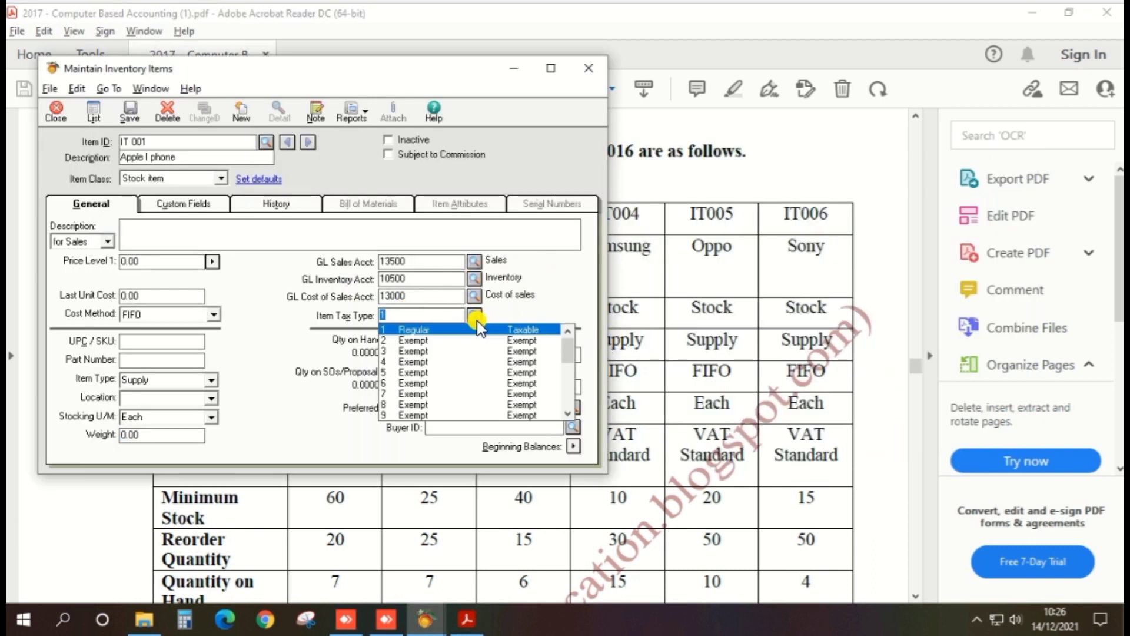
left_click(472, 329)
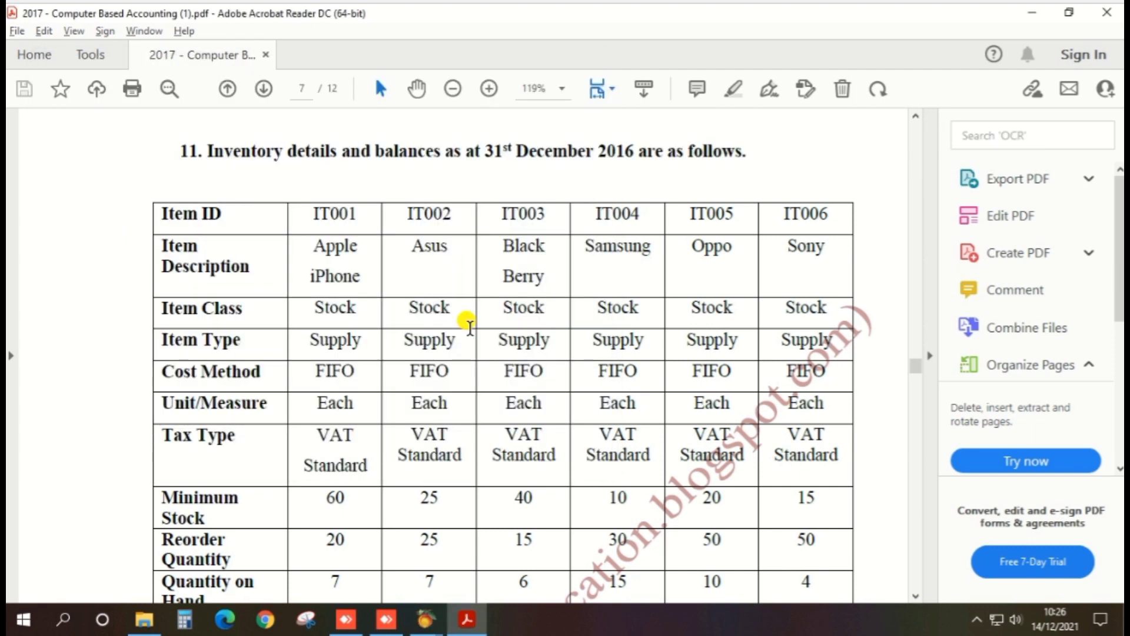
Step: Set the item's minimum stock to 60 and its reorder quantity to 20, as given in the exam paper
scroll(471, 327, "down", 3)
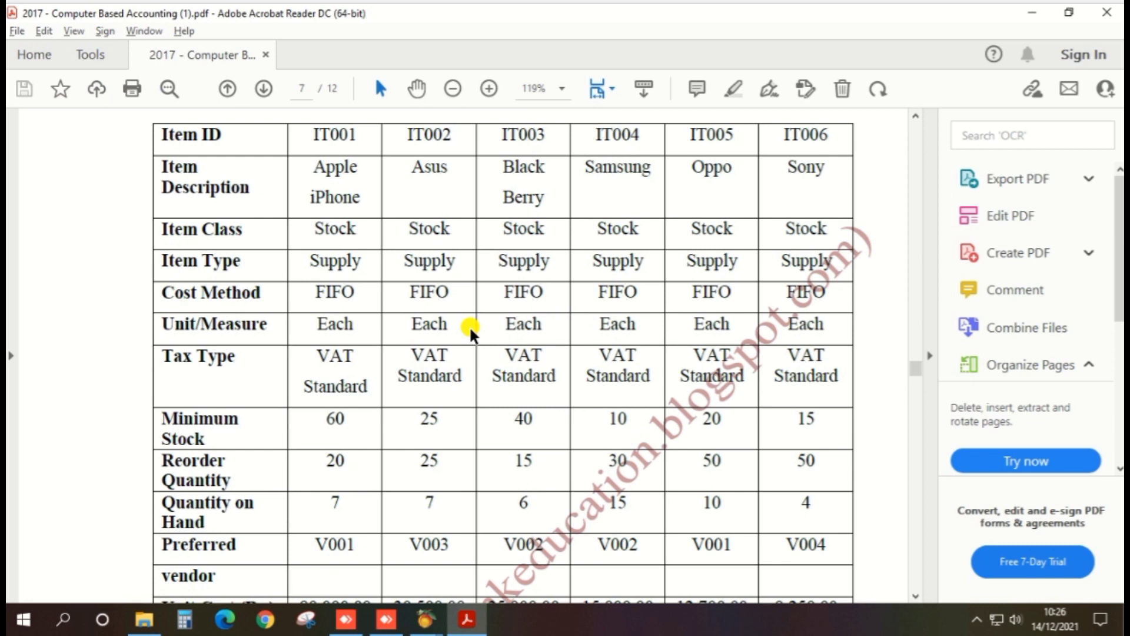
key("alt+Tab")
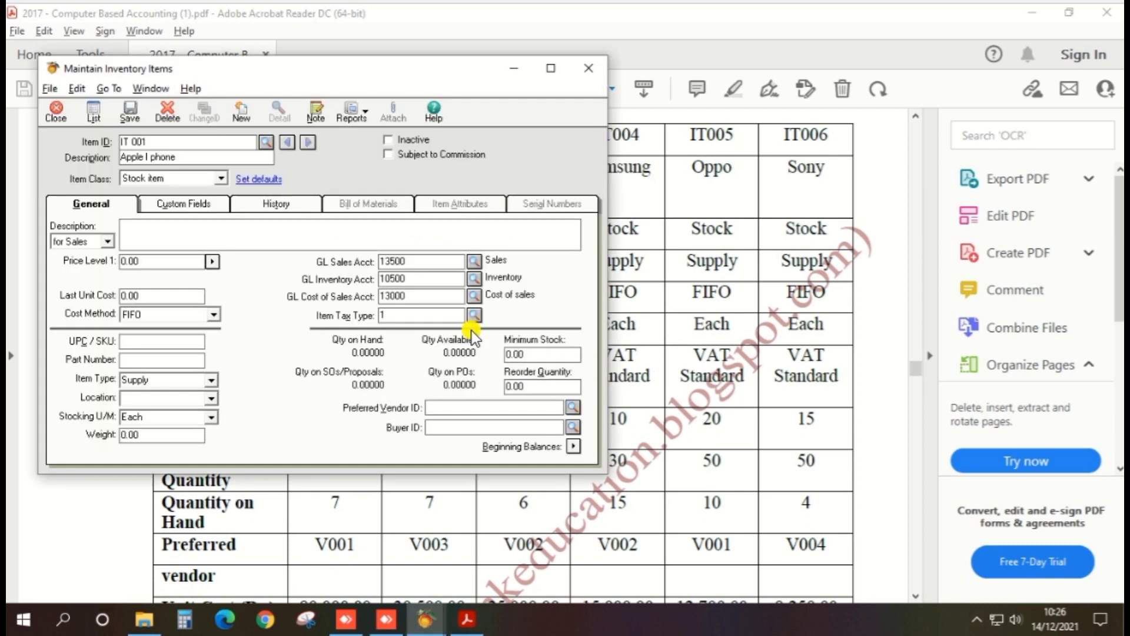
left_click(540, 353)
type("60")
key("Tab")
key("alt+Tab")
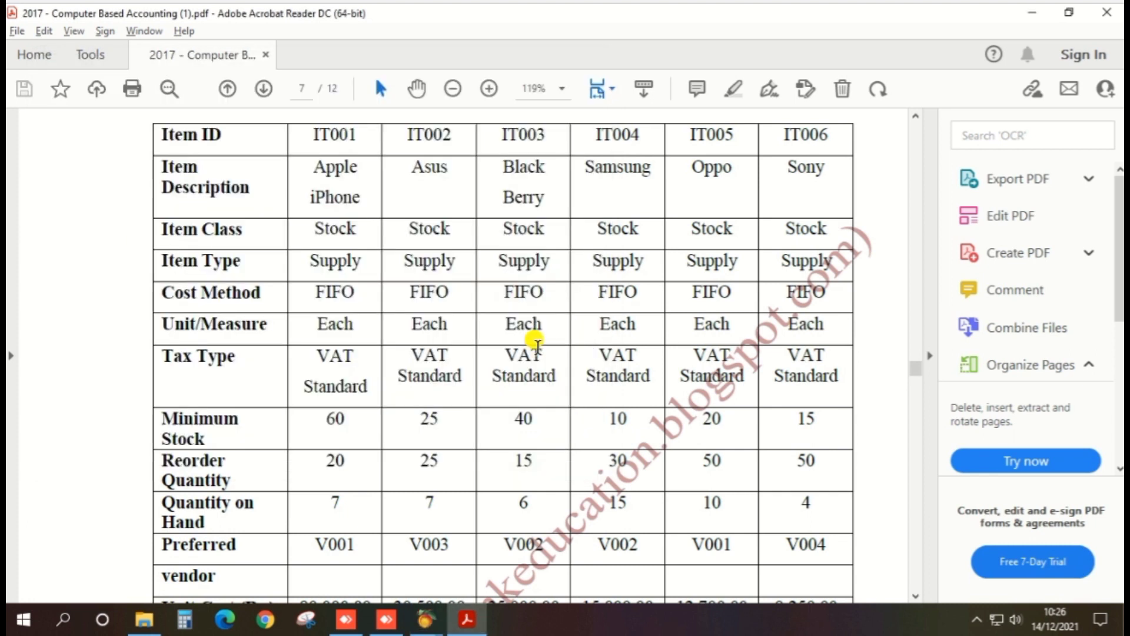
key("alt+Tab")
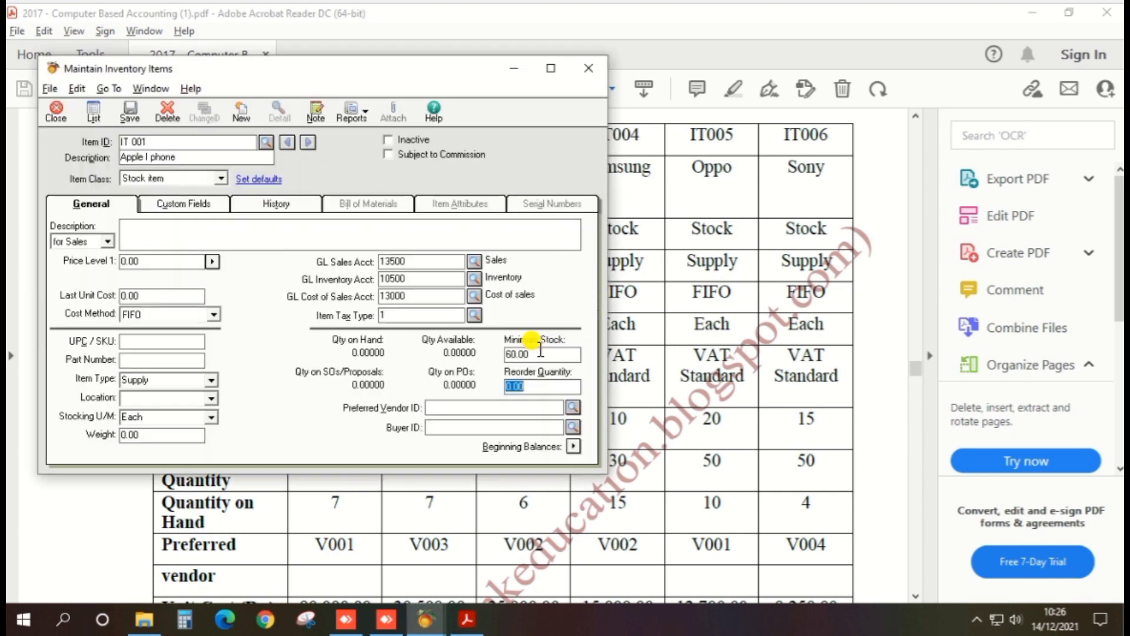
type("20")
Step: Check the remaining item details in the exam paper, then save the item record and open the inventory beginning balances
key("alt+Tab")
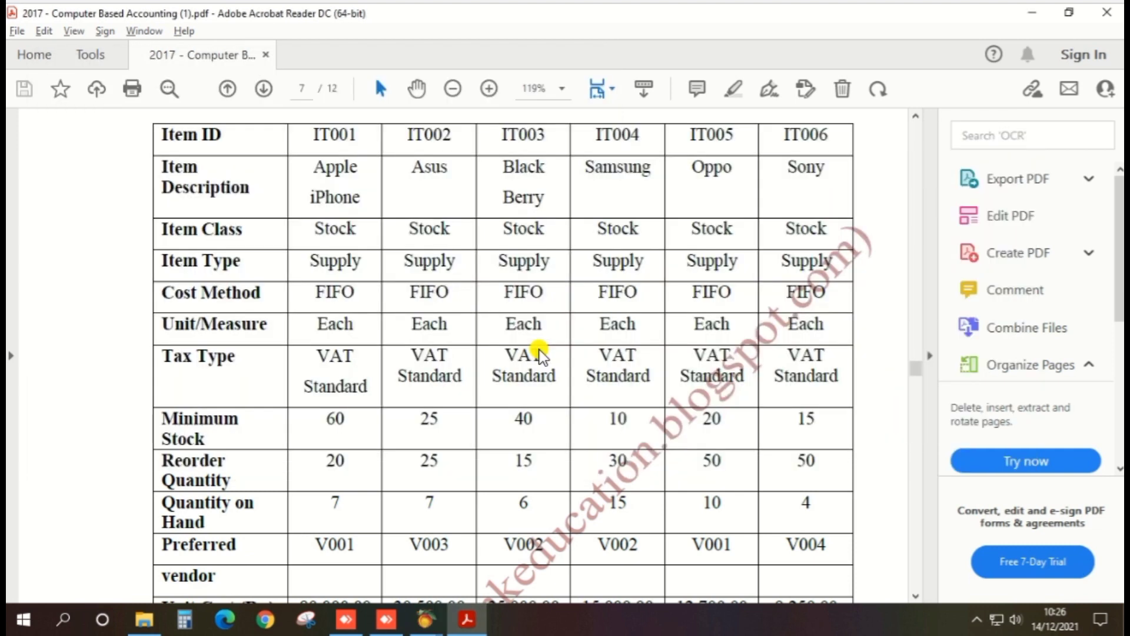
key("alt+Tab")
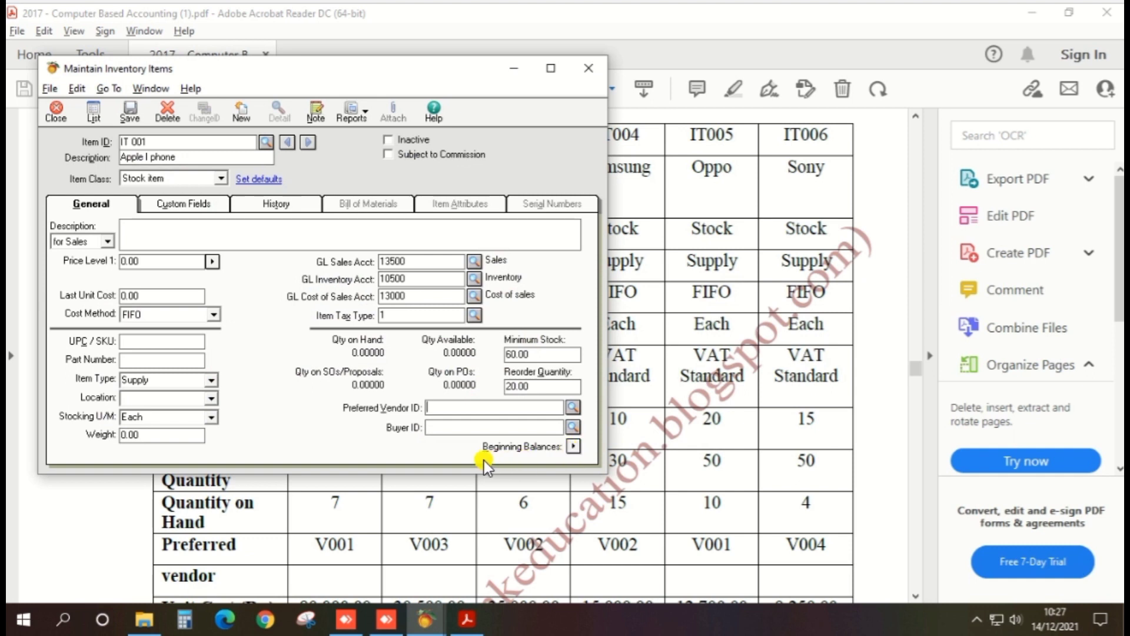
left_click(575, 446)
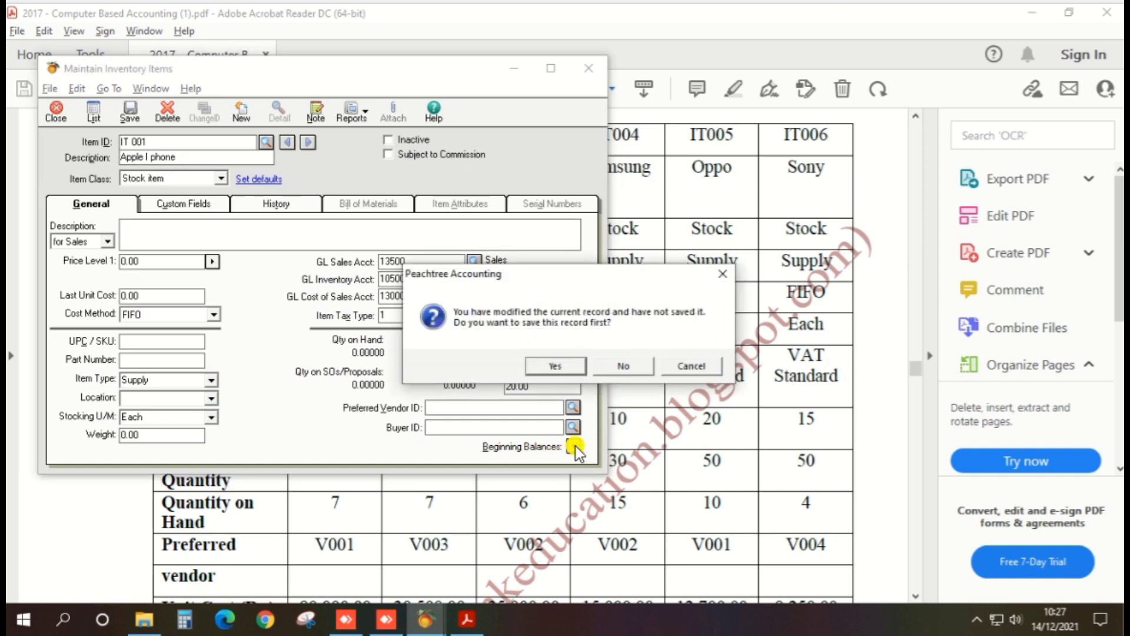
left_click(545, 365)
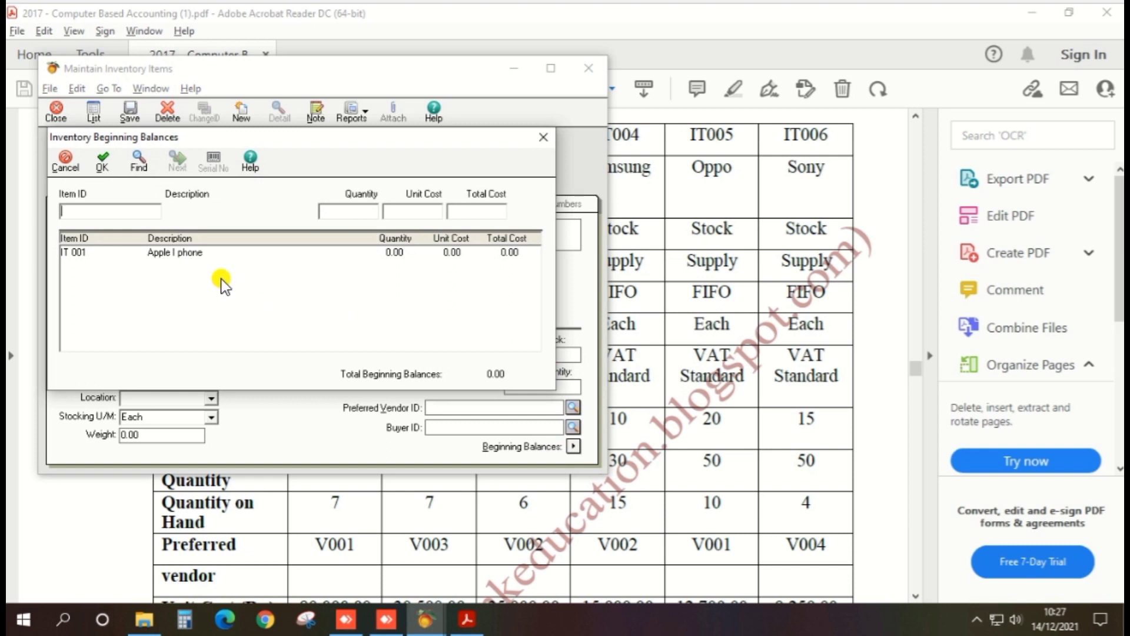
Step: Enter the beginning balance for IT 001 with quantity 7 and unit cost 80,000 per the exam paper, and accept it
left_click(165, 258)
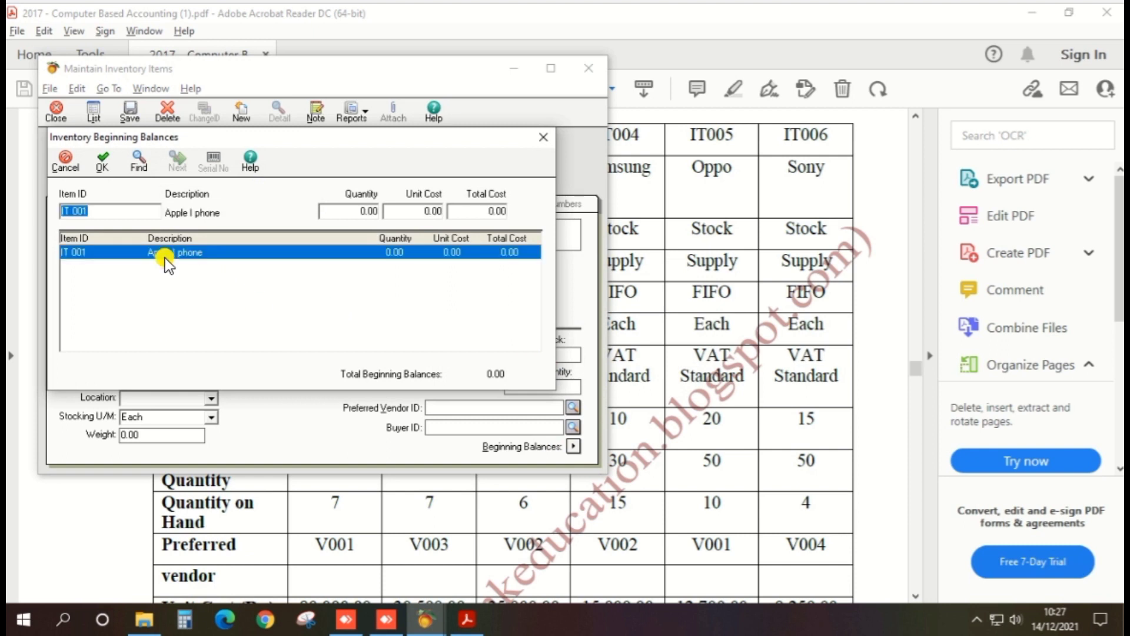
key("Tab")
type("7")
key("Tab")
key("alt+Tab")
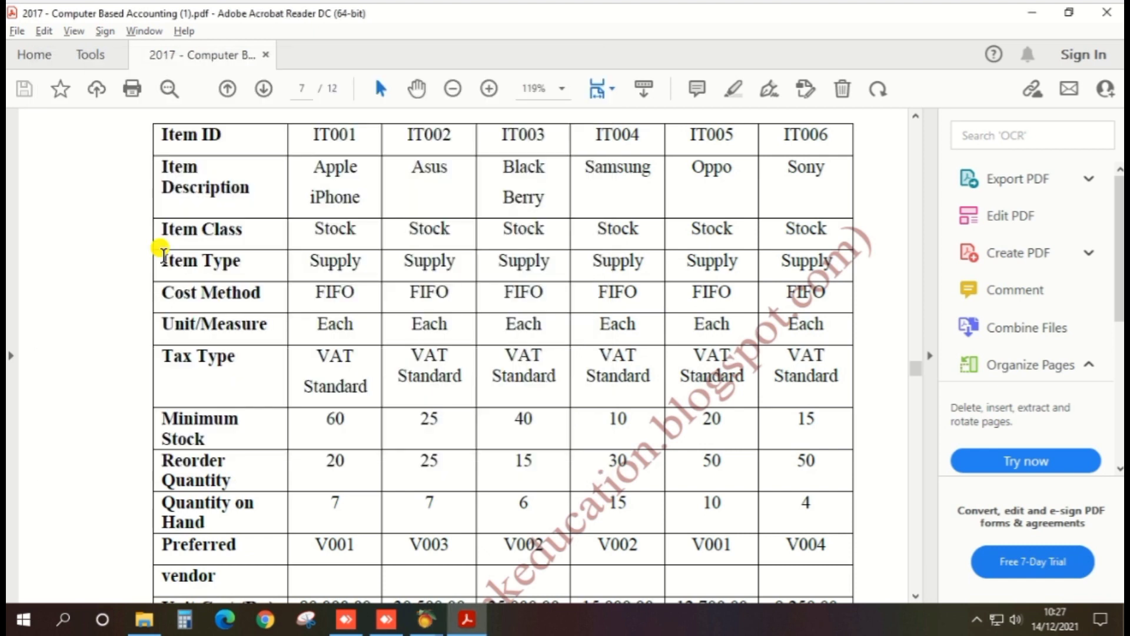
scroll(164, 248, "down", 5)
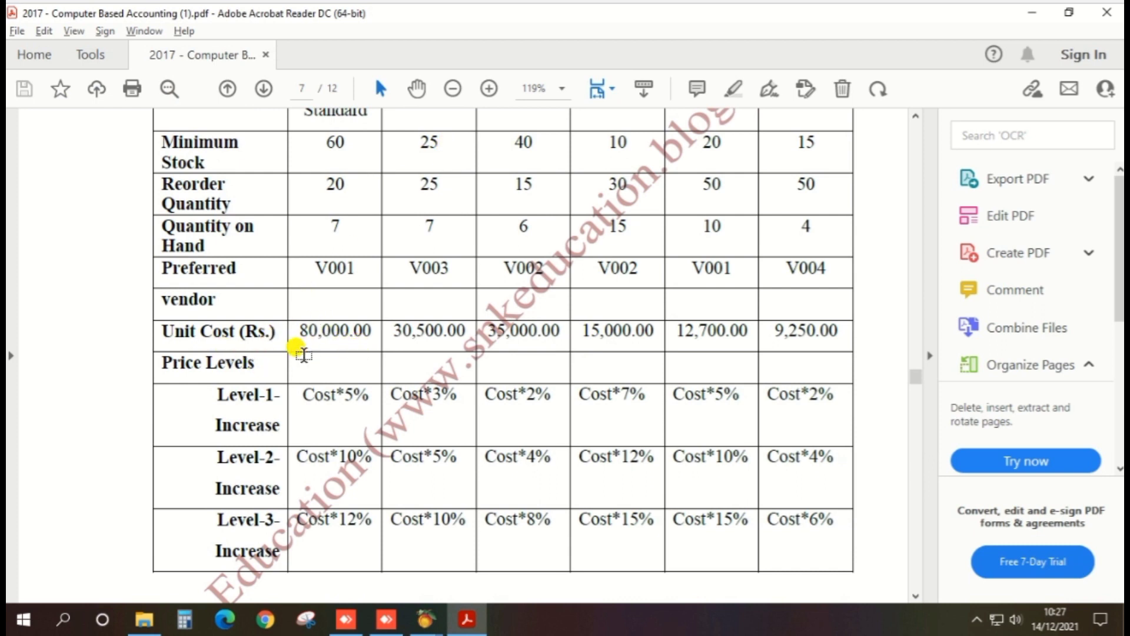
key("alt+Tab")
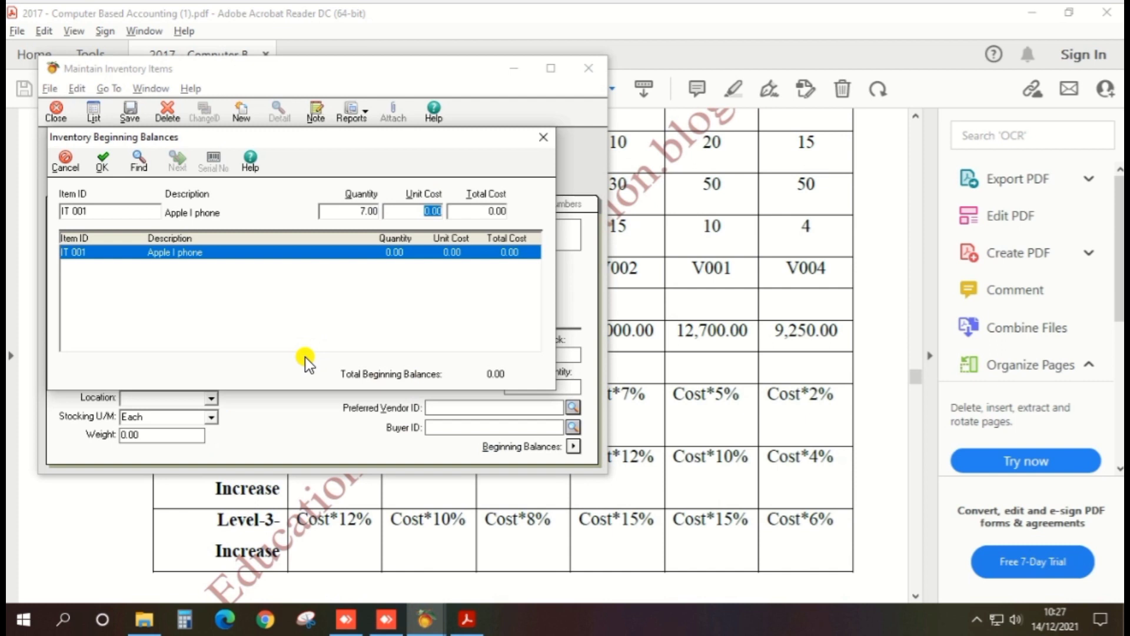
type("80000")
key("Tab")
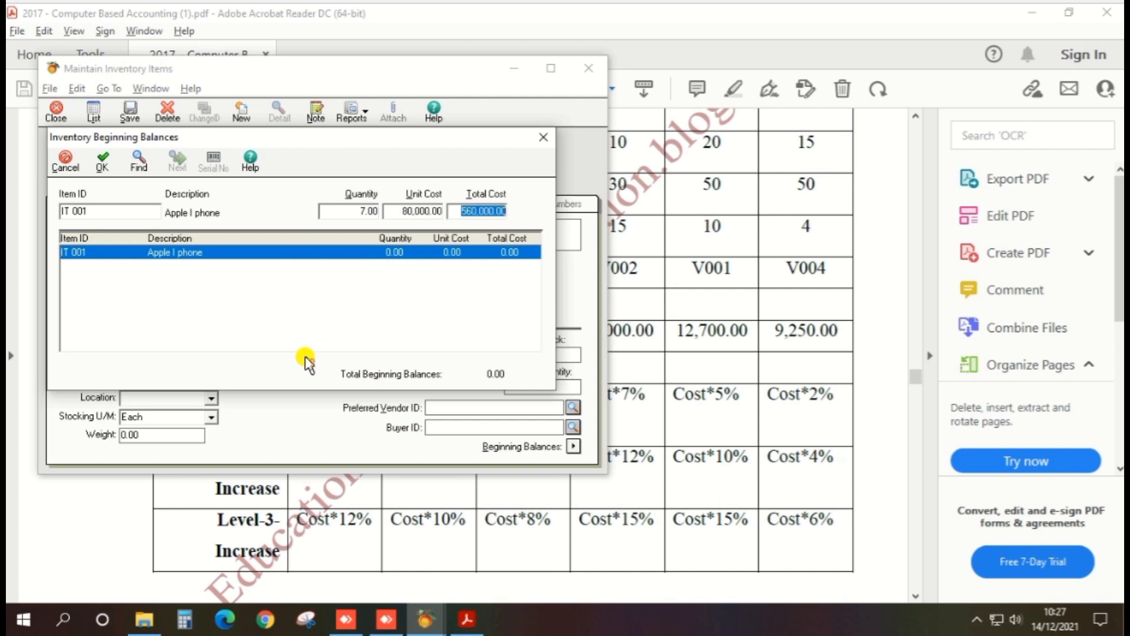
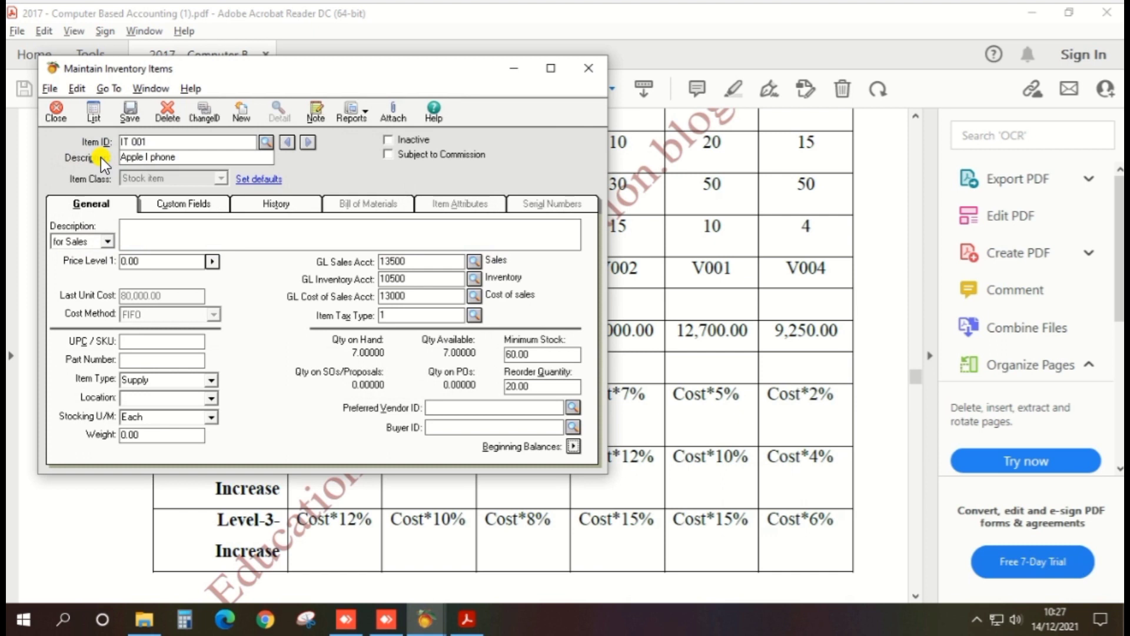
Step: Check the preferred vendor in the exam paper and set the item's preferred vendor ID to V001
key("Tab")
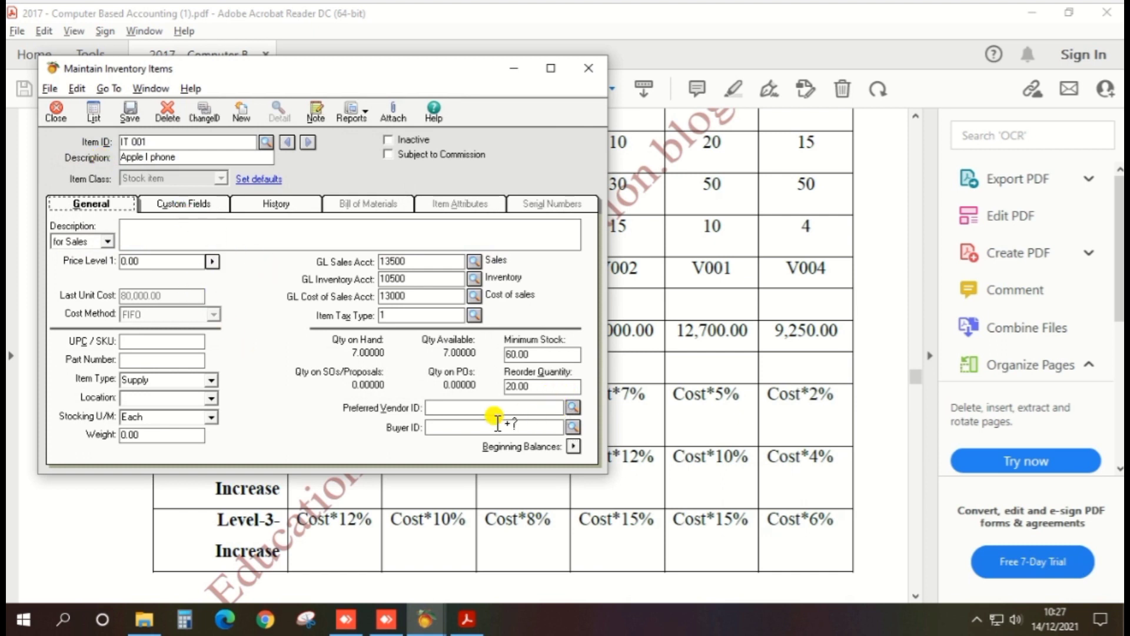
key("alt+Tab")
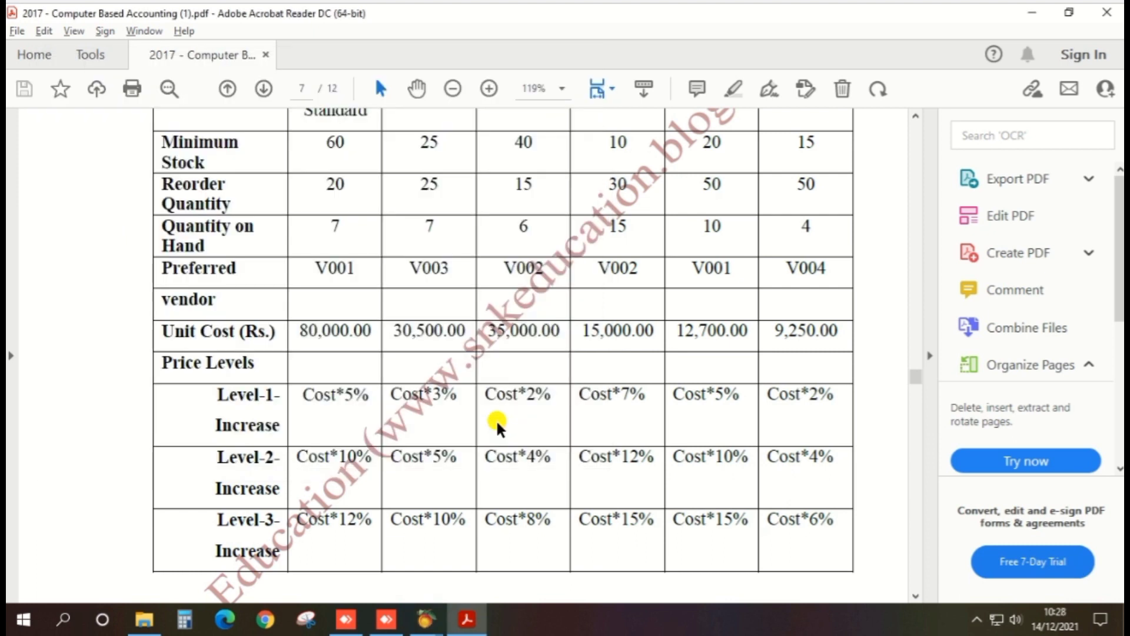
key("alt+Tab")
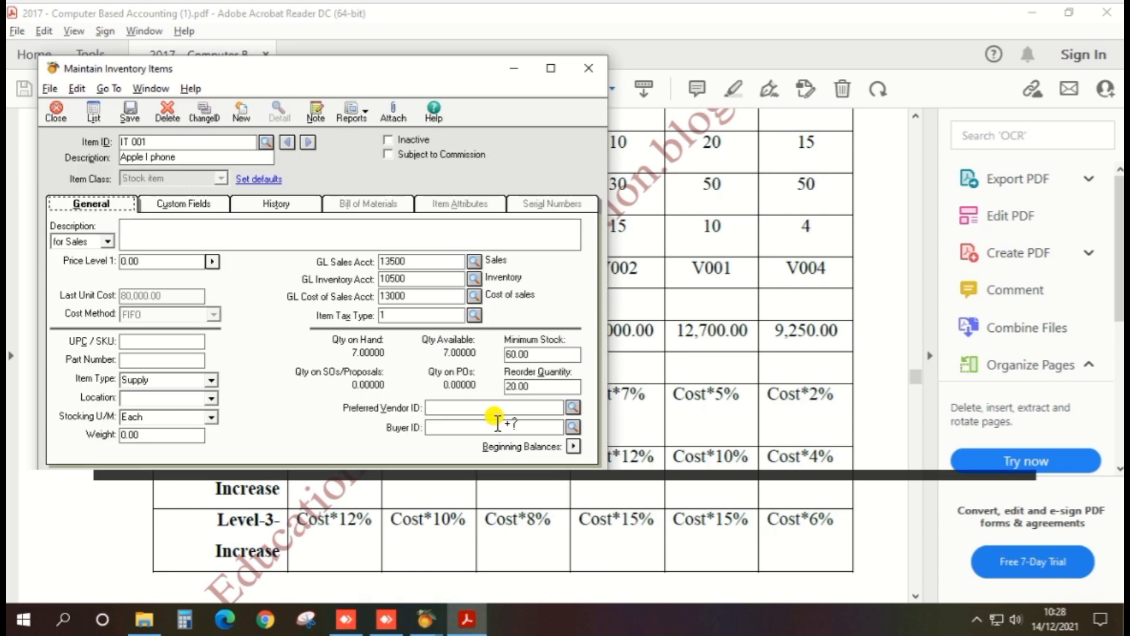
left_click(503, 408)
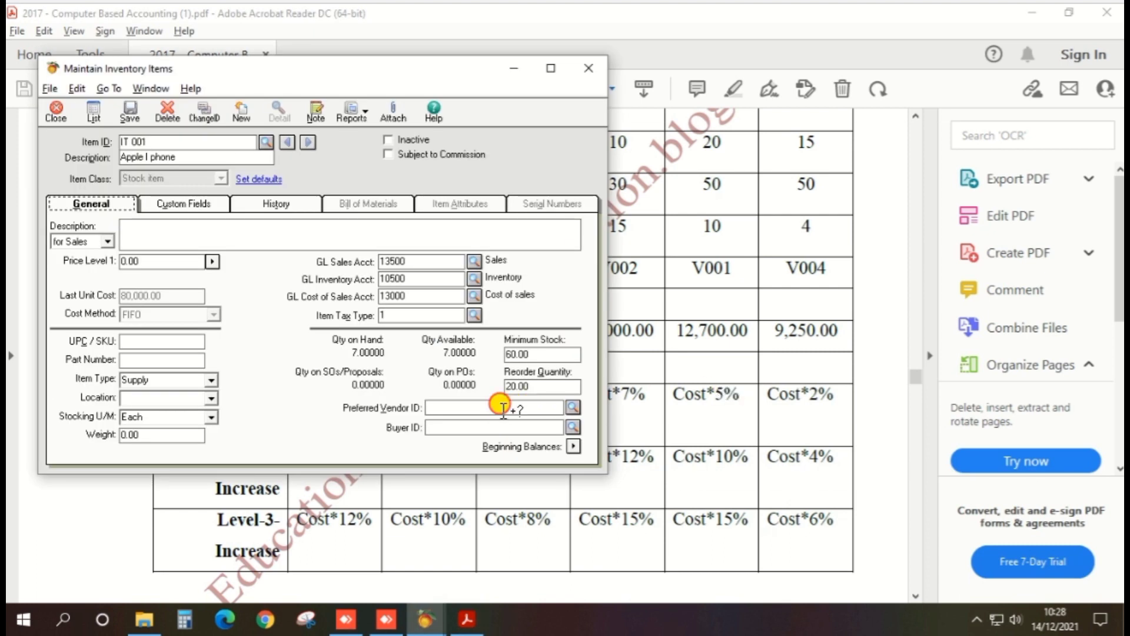
type("v")
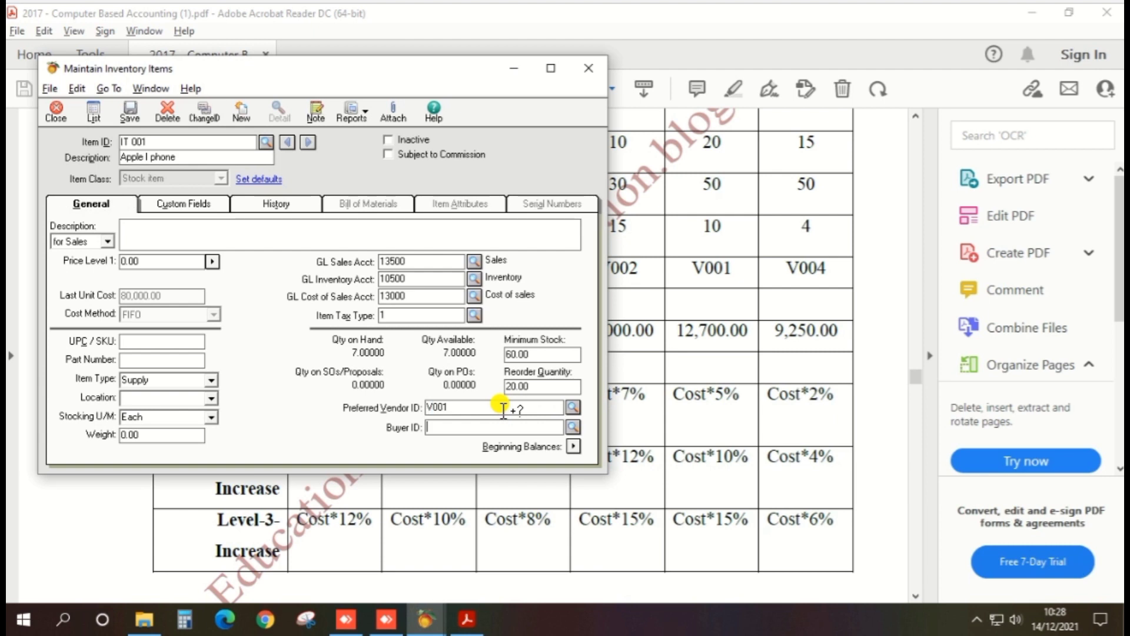
Step: Check the price level increases in the exam paper and open the multiple price levels for IT 001
key("alt+Tab")
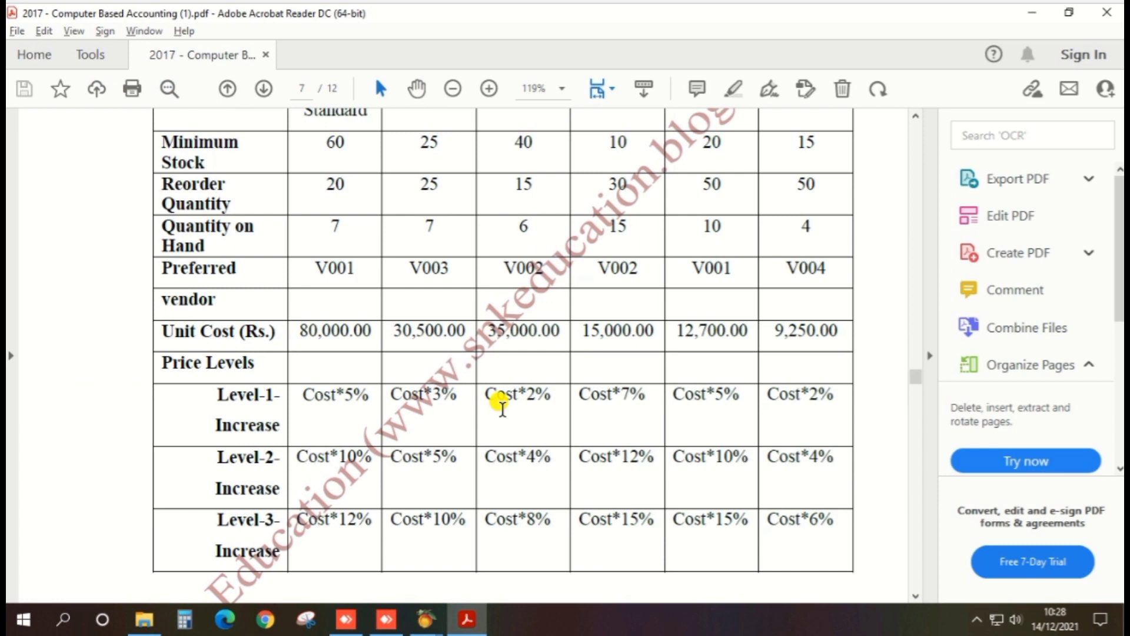
key("alt+Tab")
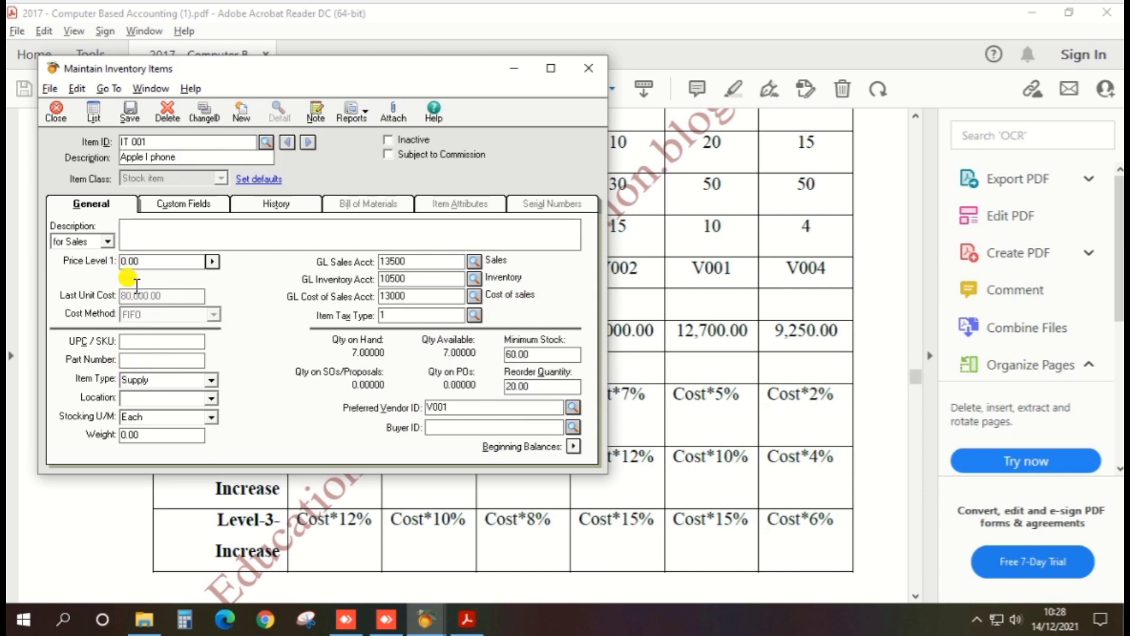
left_click(212, 261)
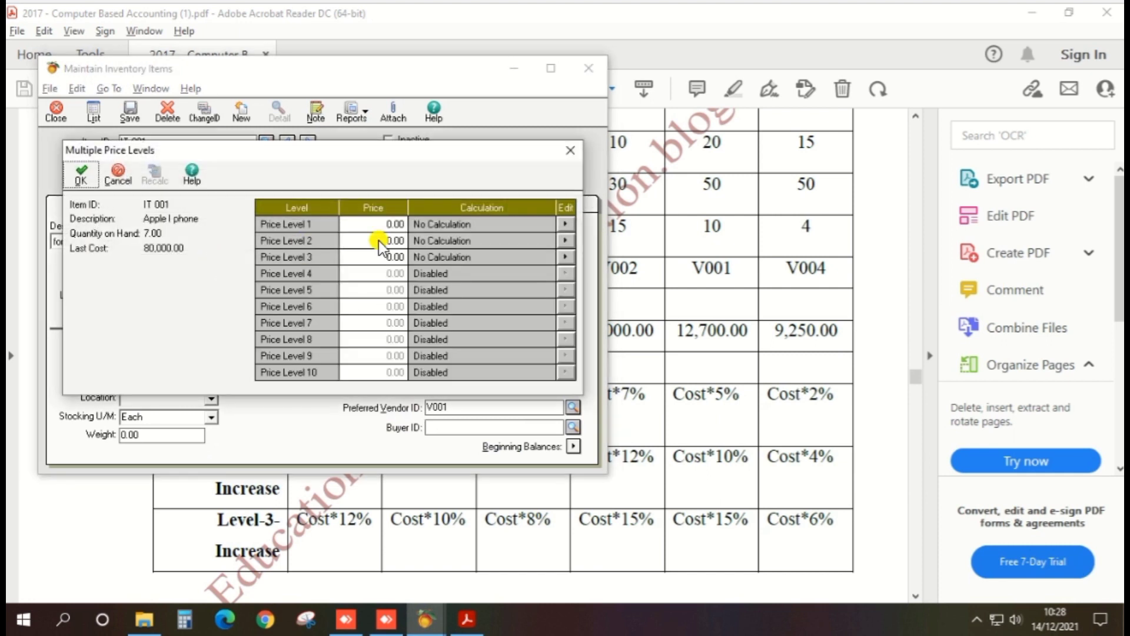
Step: Check the level 1 increase in the exam paper and calculate 80000 × 0.05 in Calculator
key("alt+Tab")
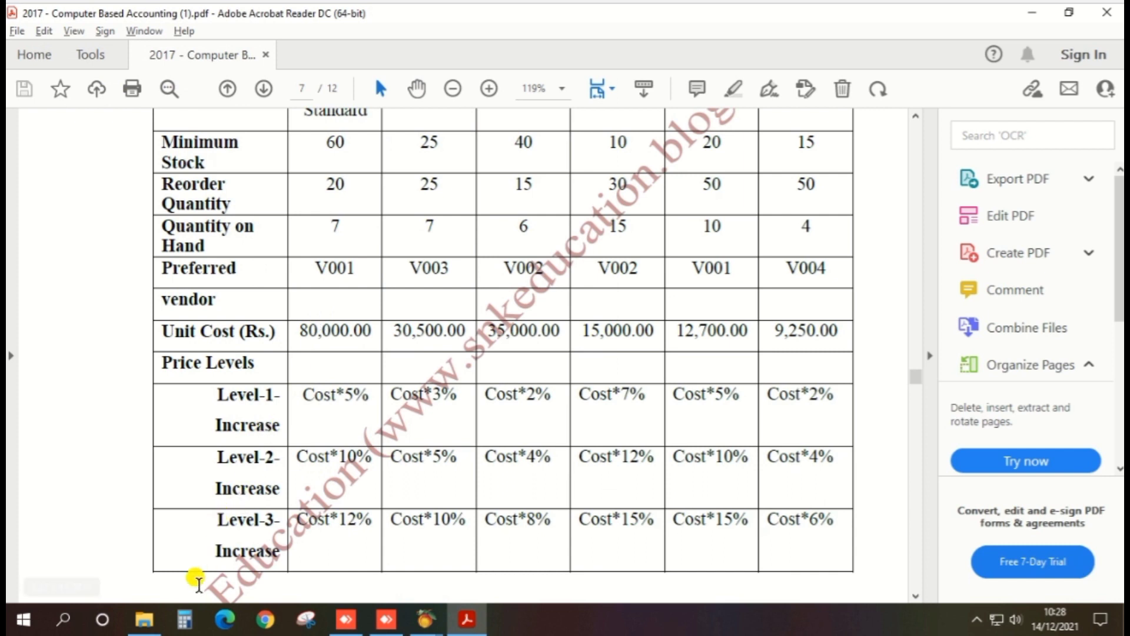
left_click(187, 625)
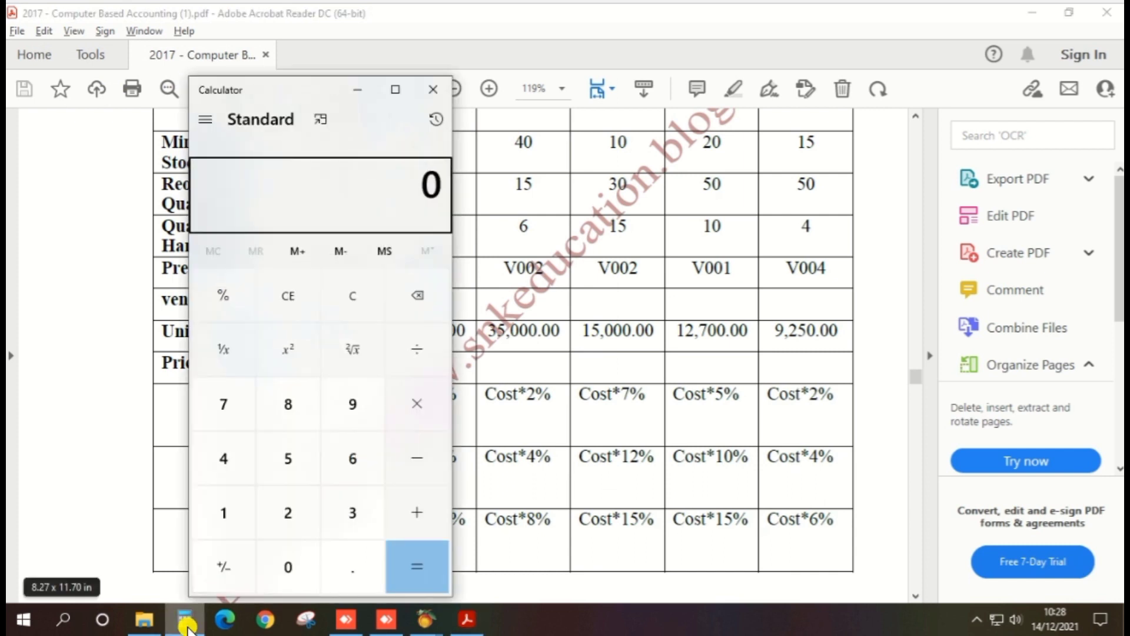
type("80000")
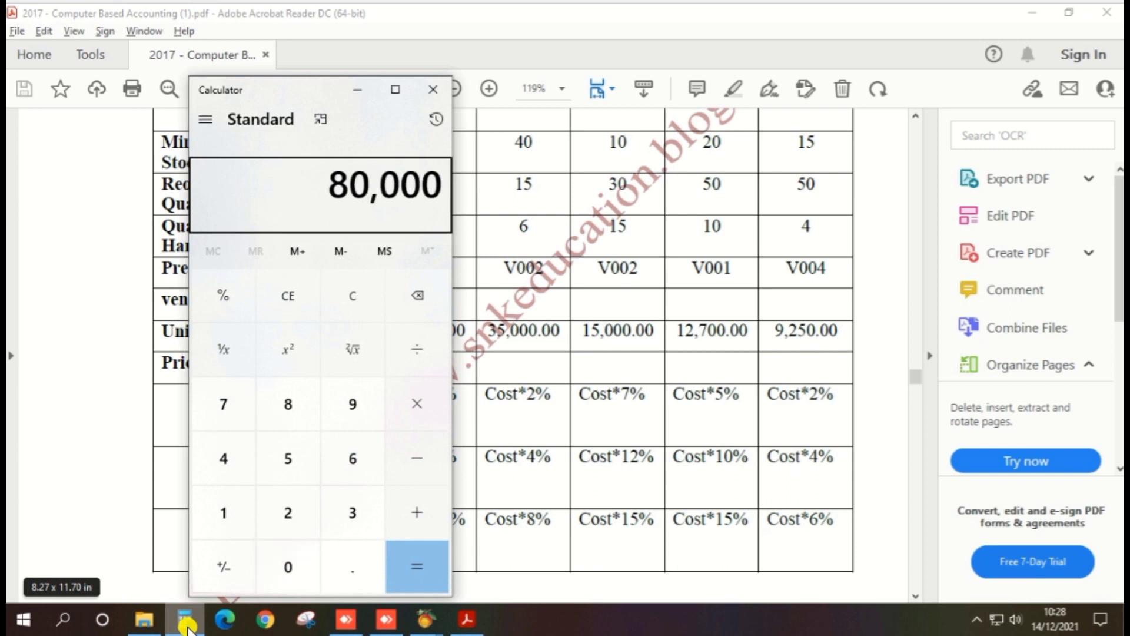
type("*")
type("0.05")
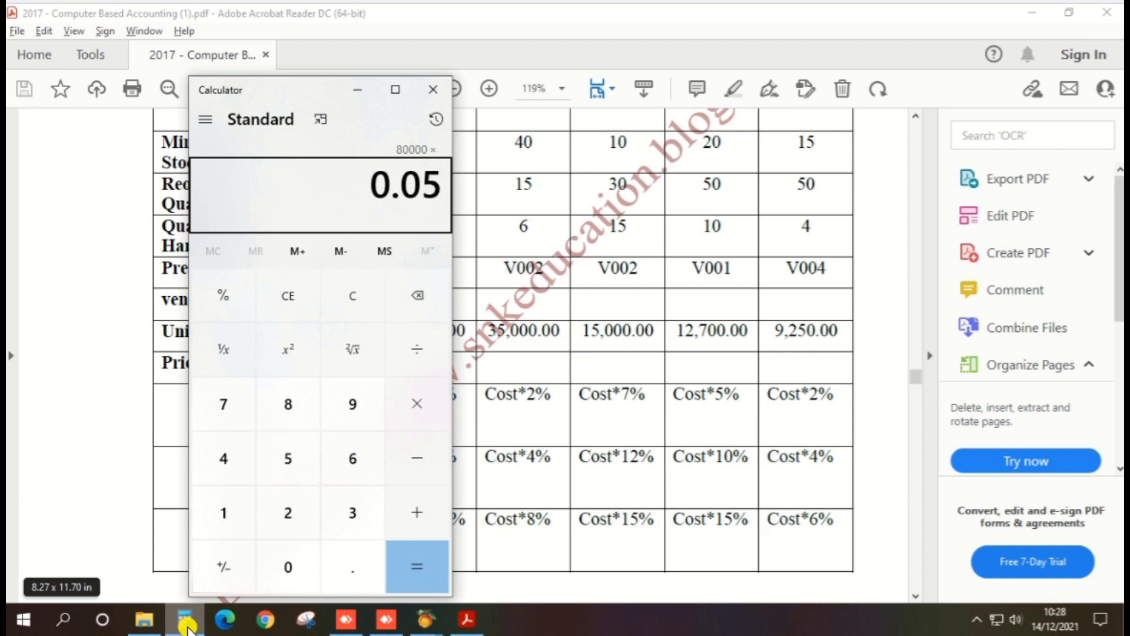
key("Return")
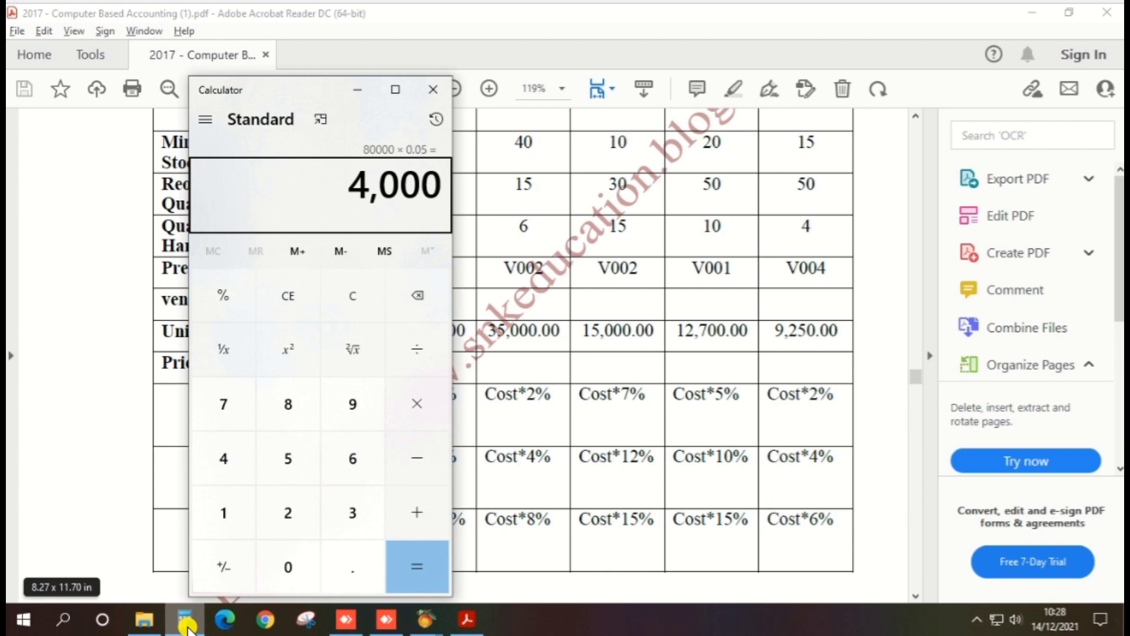
left_click(187, 624)
Step: Return to the item's multiple price levels in Peachtree and set Price Level 1 to 84,000
key("alt+Tab")
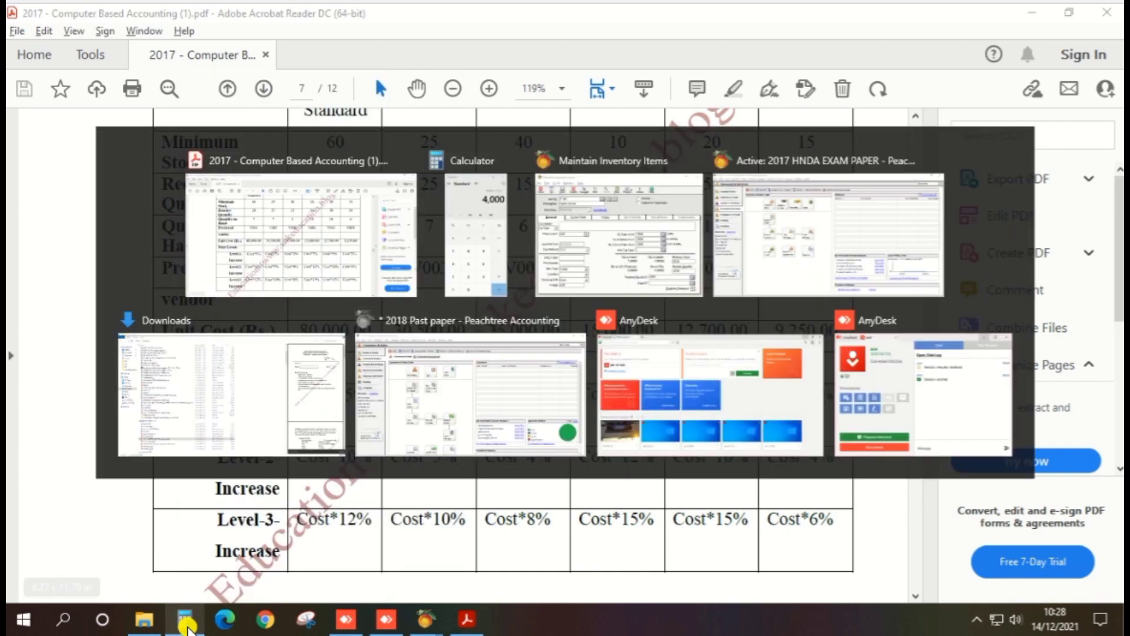
key("alt+Tab")
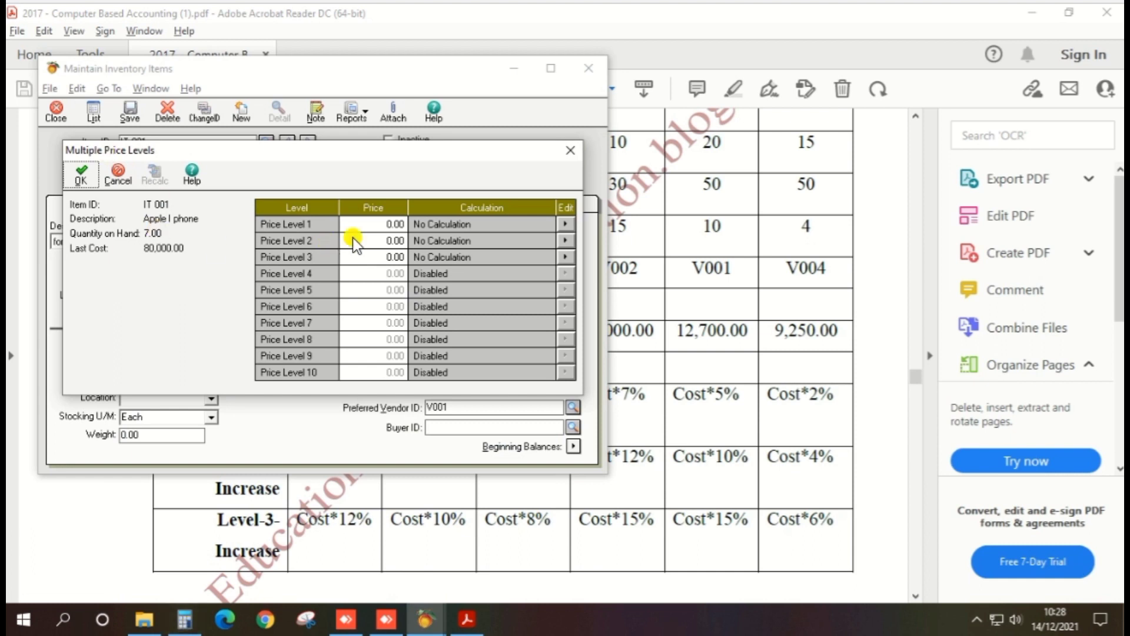
left_click(382, 223)
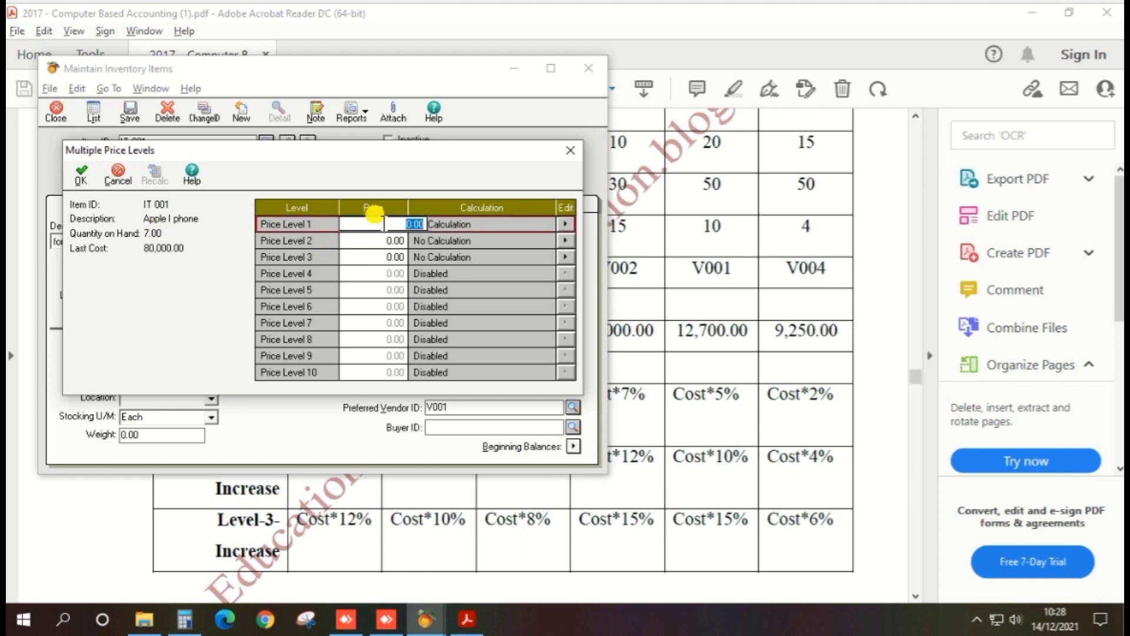
type("84000")
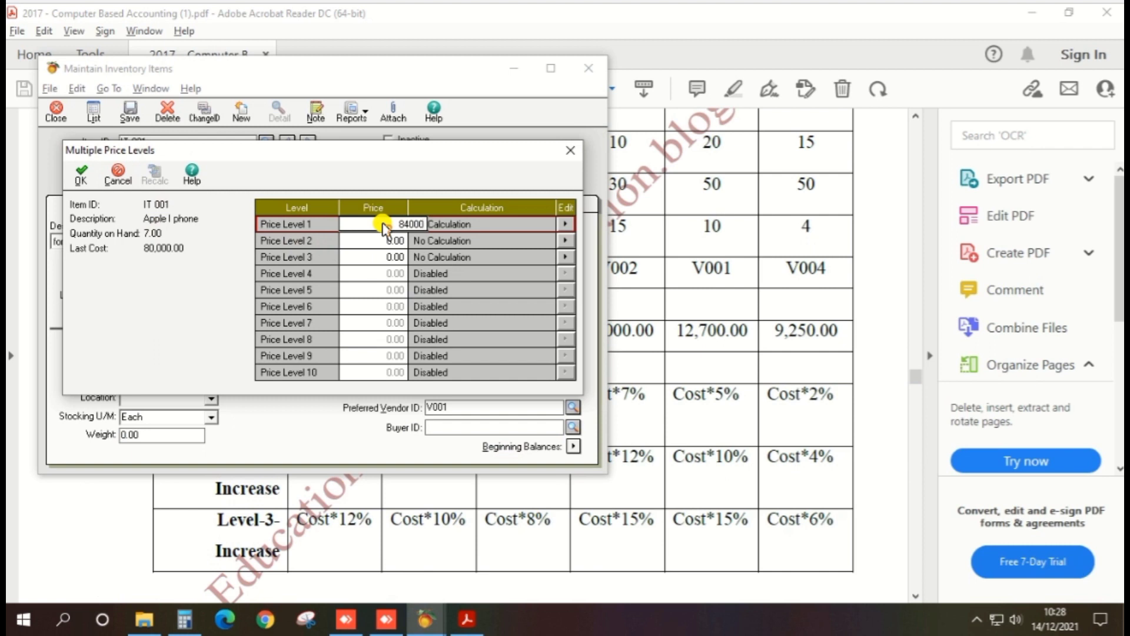
key("Return")
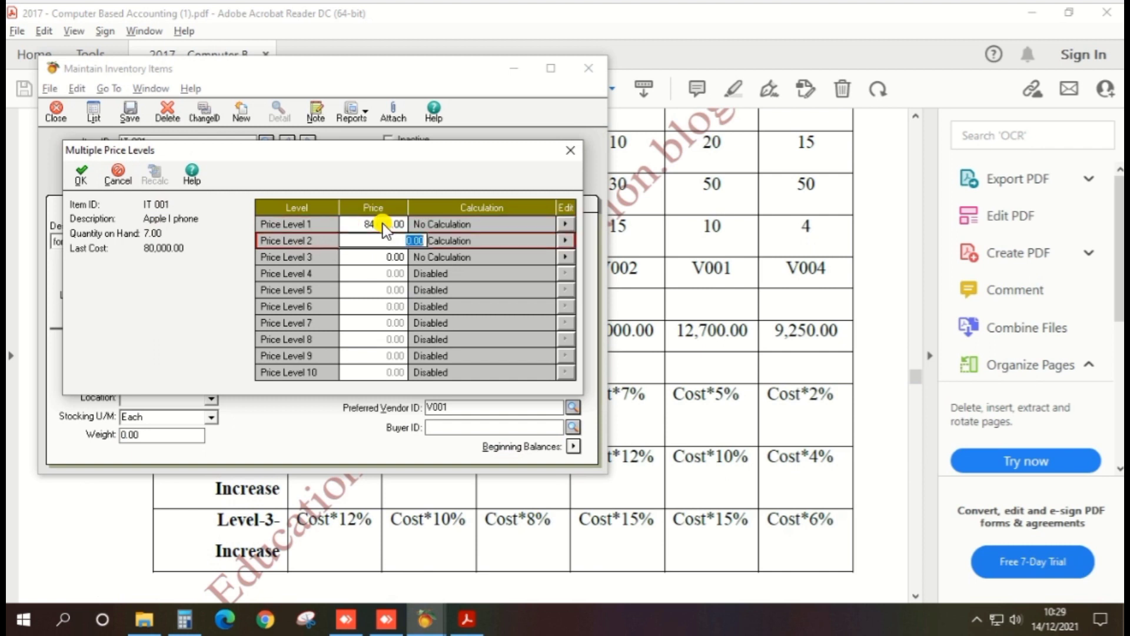
Step: Check the level 2 increase in the exam paper and set Price Level 2 to 88,000
key("alt+Tab")
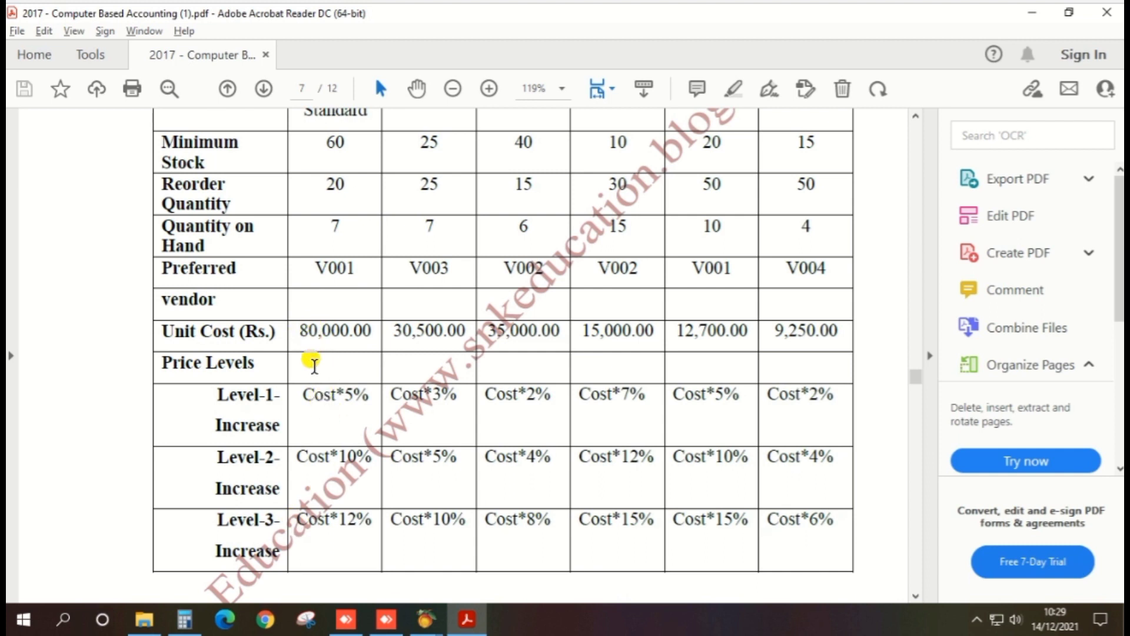
key("alt+Tab")
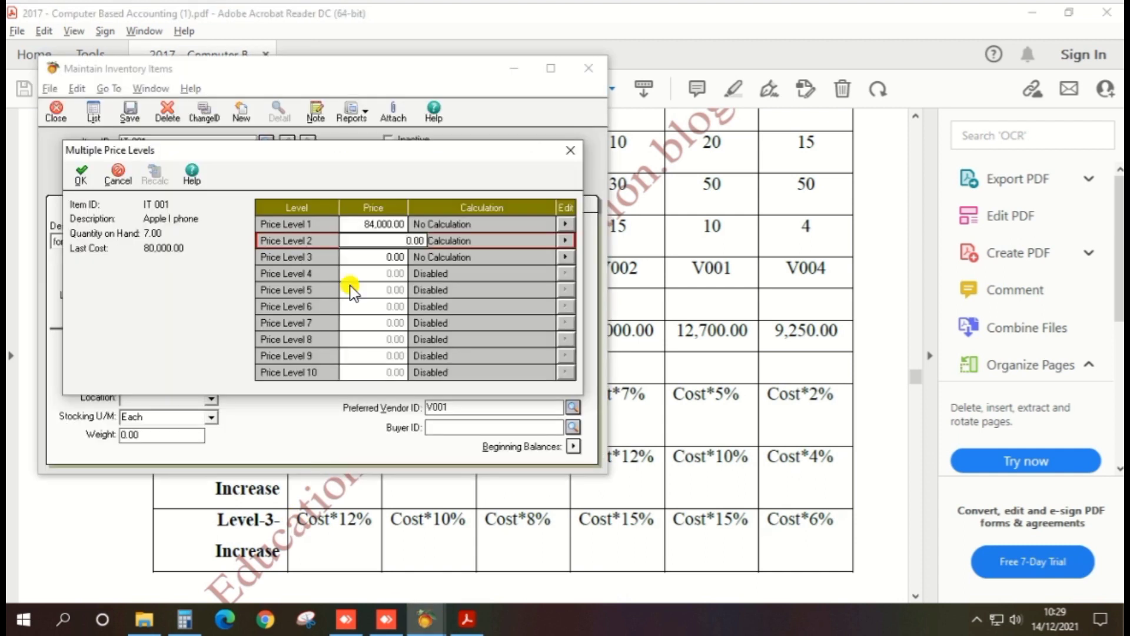
double_click(382, 240)
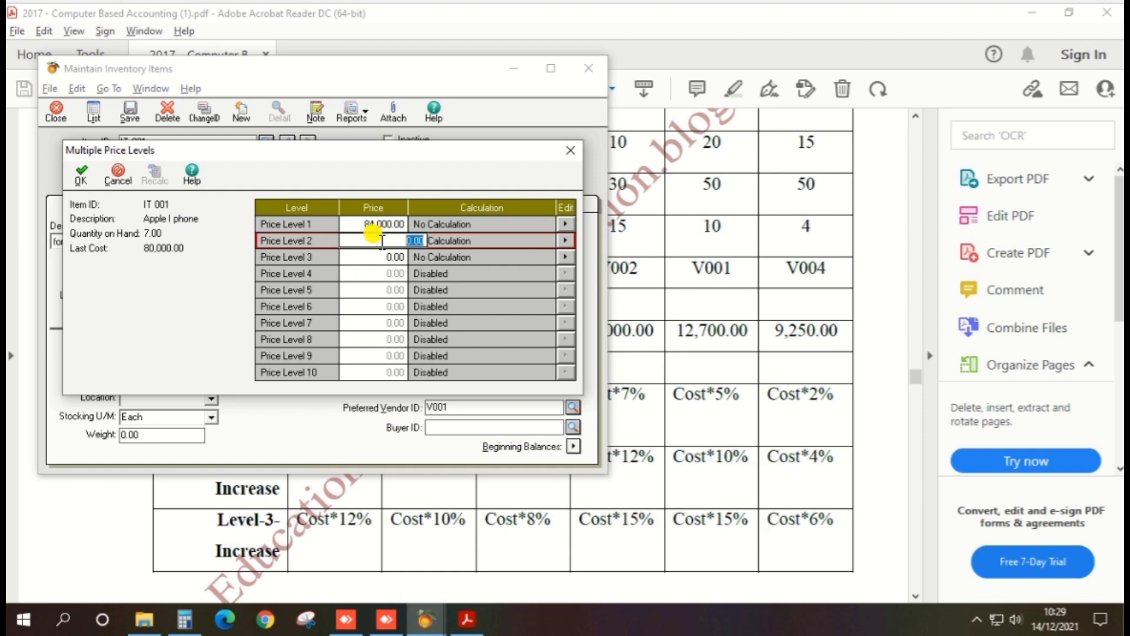
type("88000")
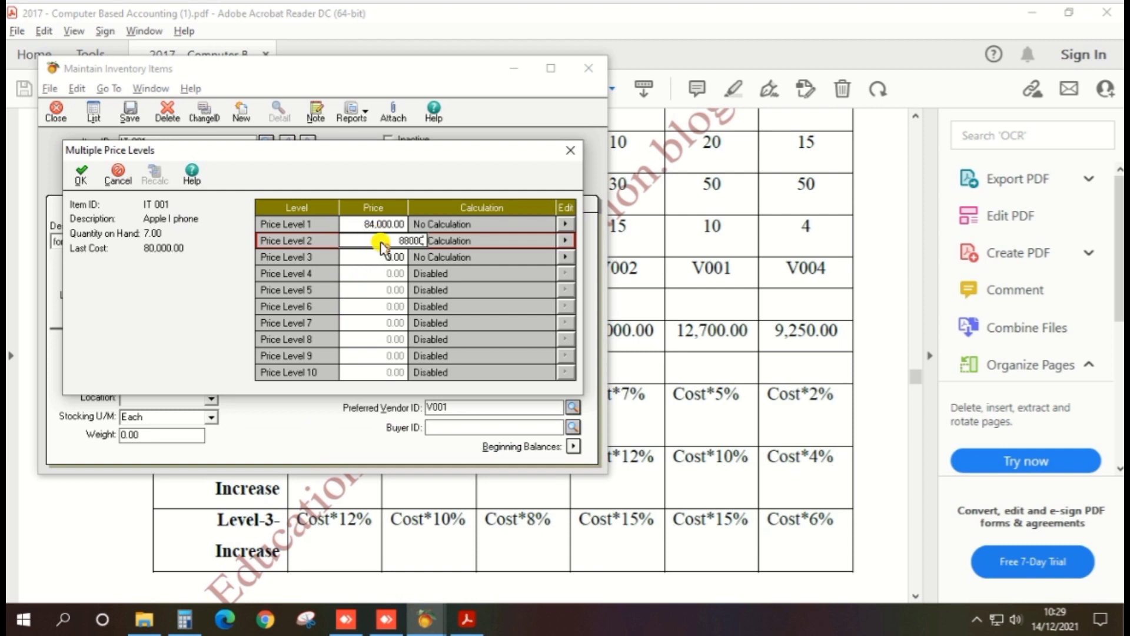
key("Tab")
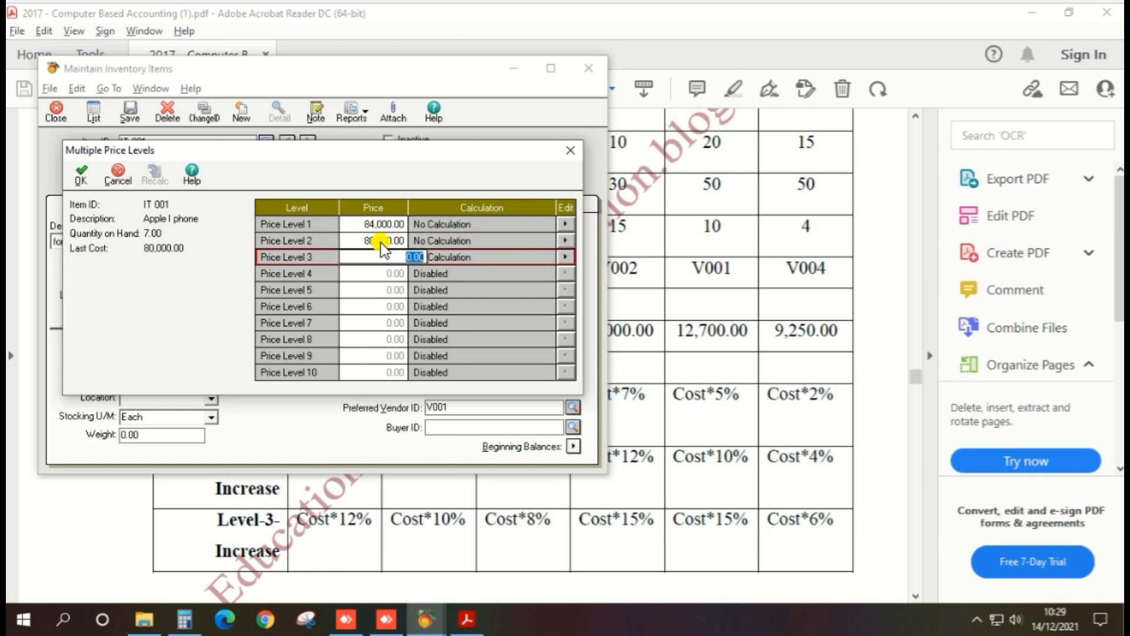
Step: Check the level 3 increase in the exam paper and calculate 80000 × 0.12 in Calculator
key("alt+Tab")
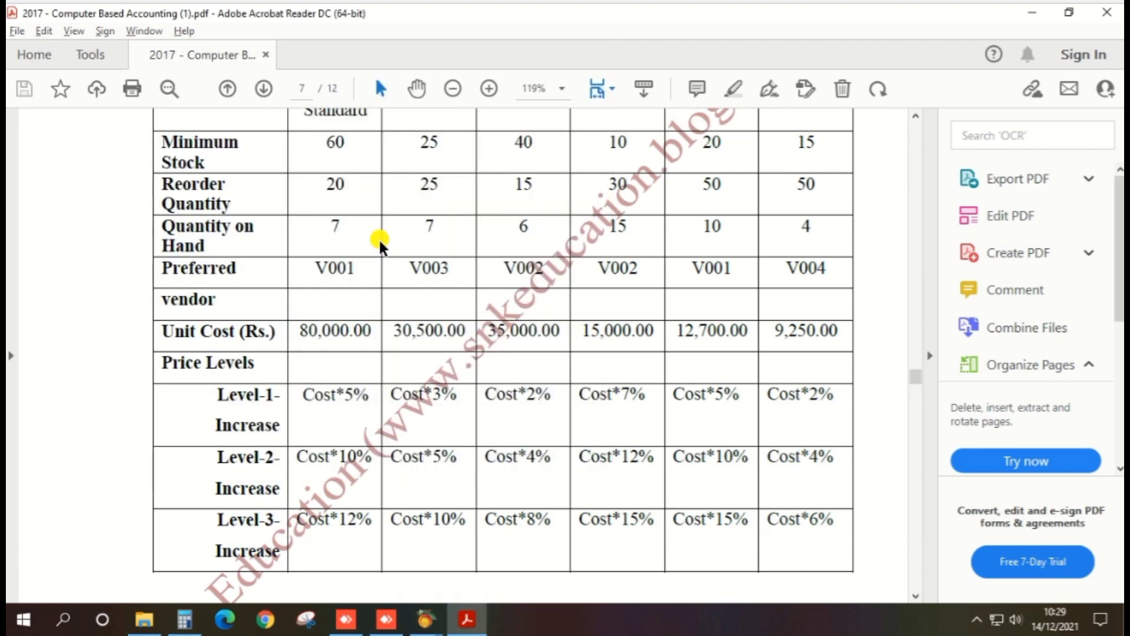
left_click(183, 624)
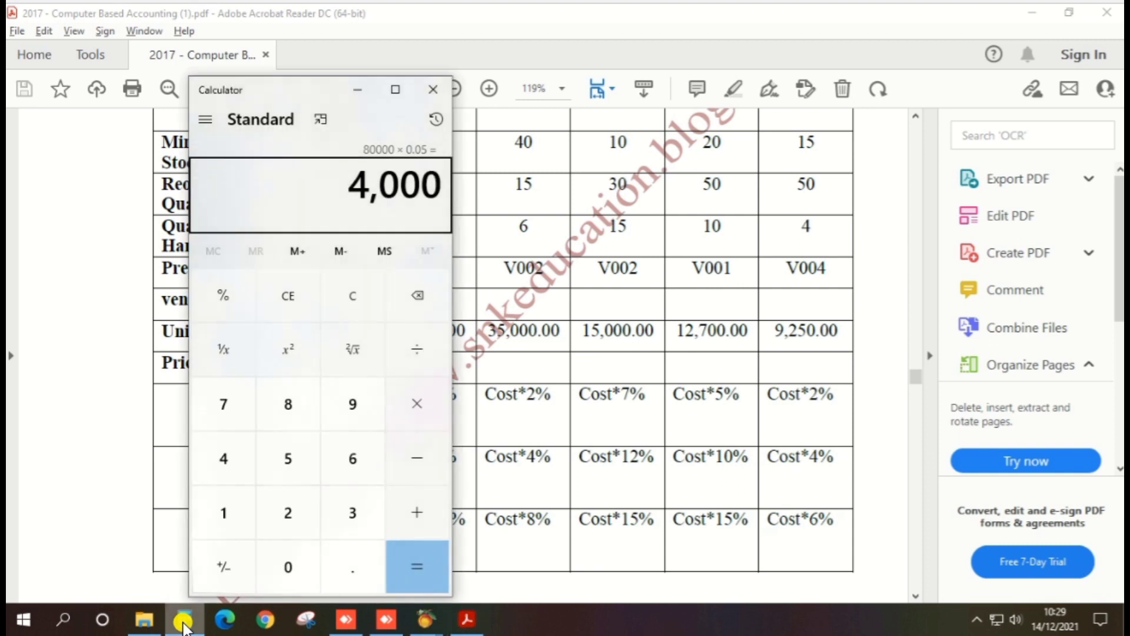
key("Escape")
type("80000")
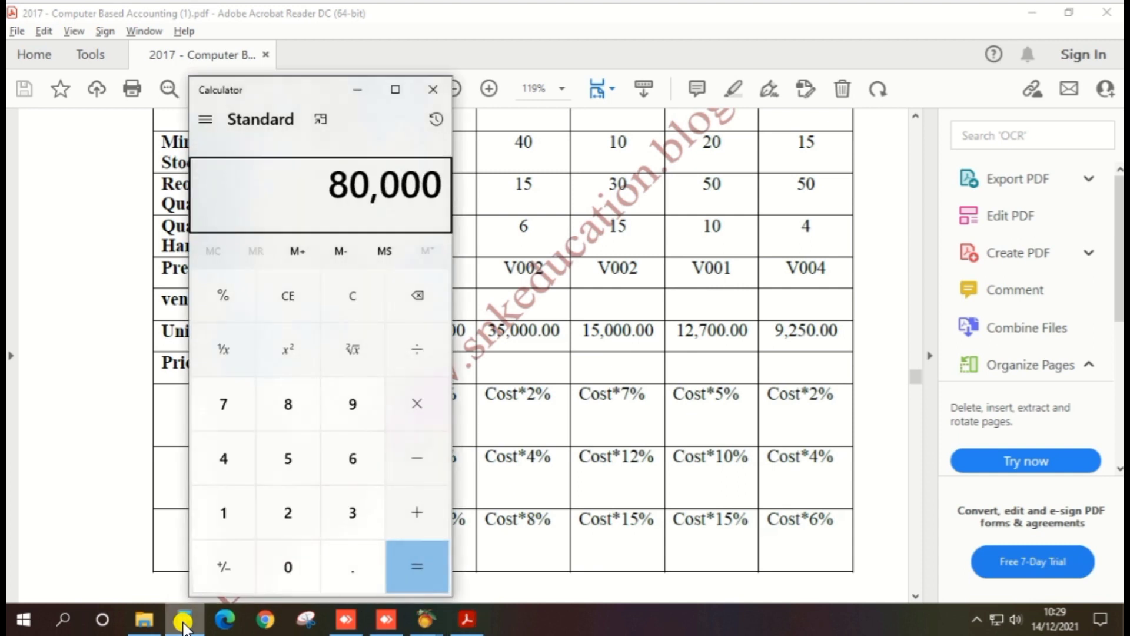
type("*0.12")
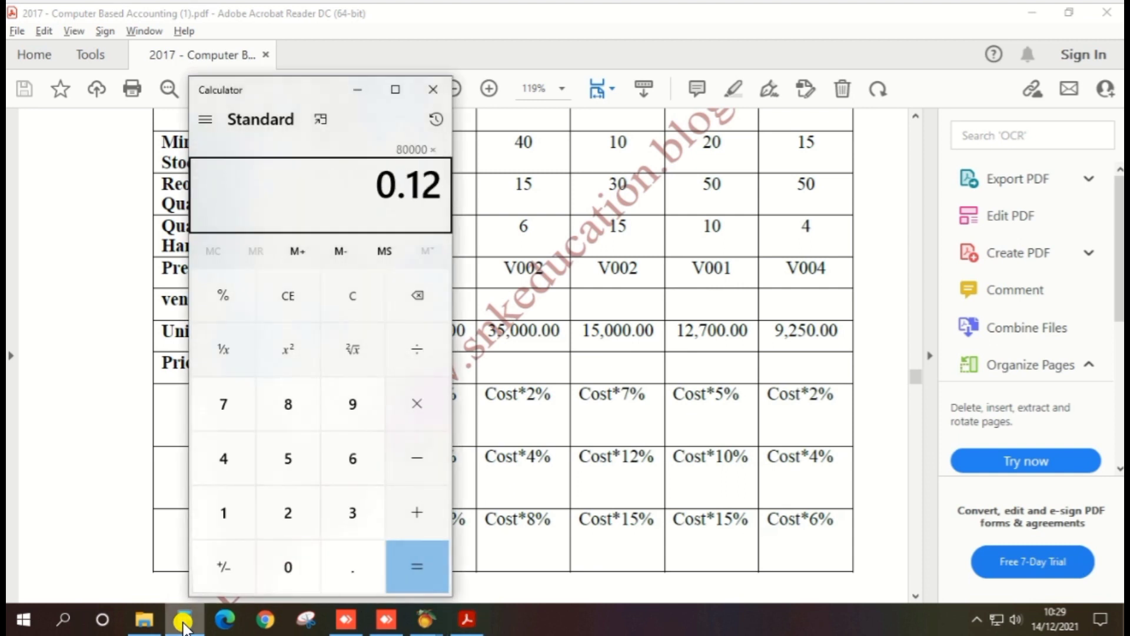
key("Return")
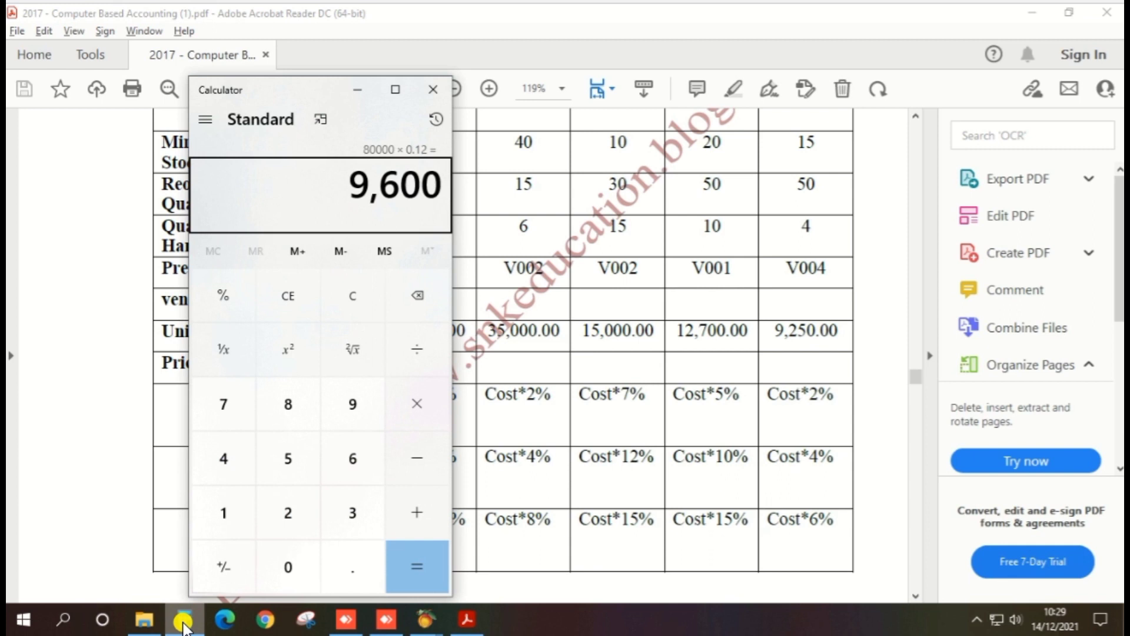
left_click(183, 619)
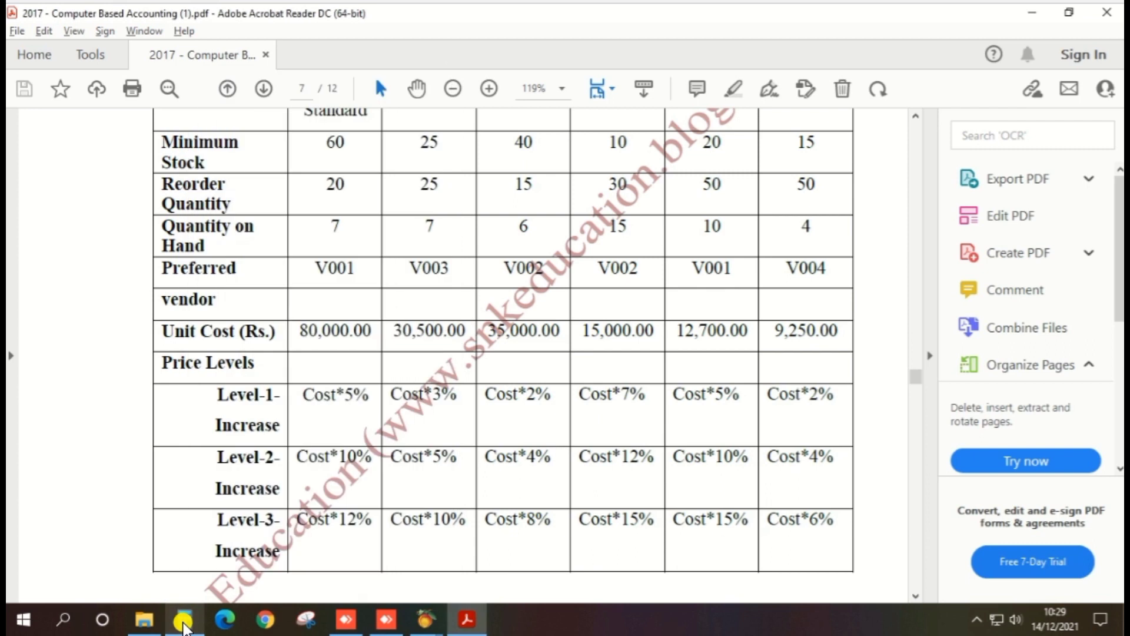
Step: Return to the item's multiple price levels in Peachtree, set Price Level 3 to 89,600 and accept the price levels
key("alt+Tab")
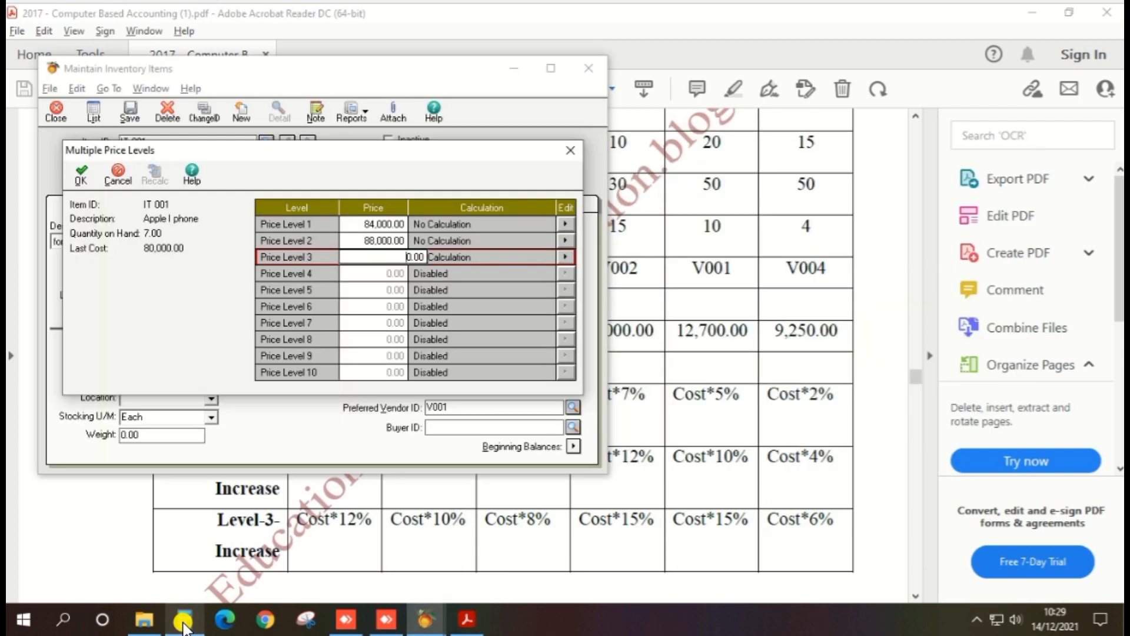
type("89,6")
type("0")
key("Tab")
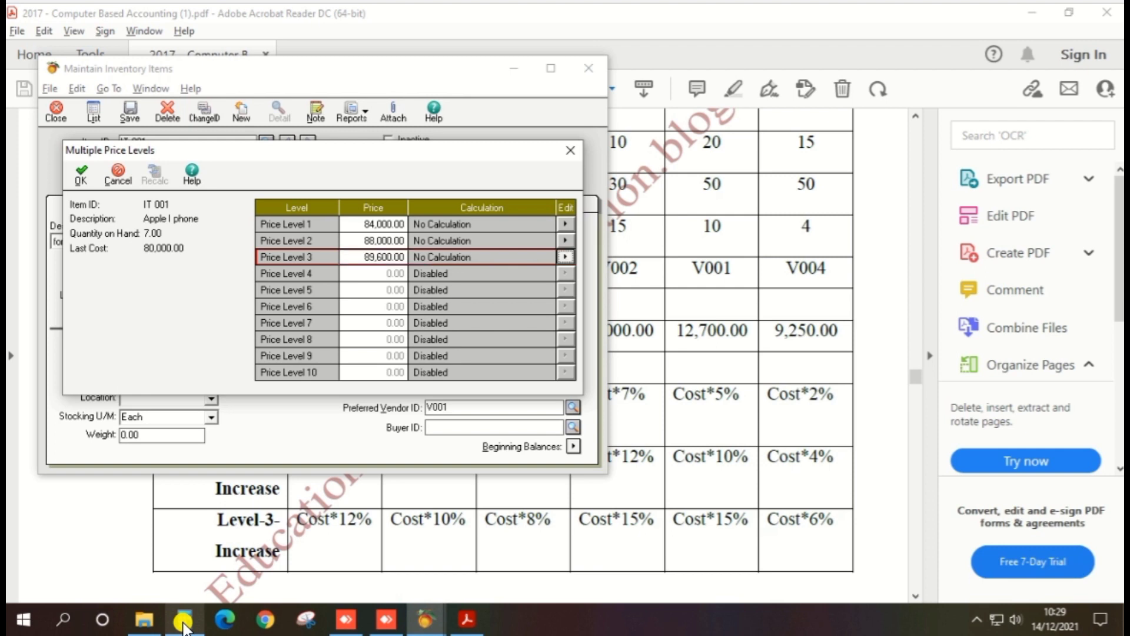
left_click(82, 180)
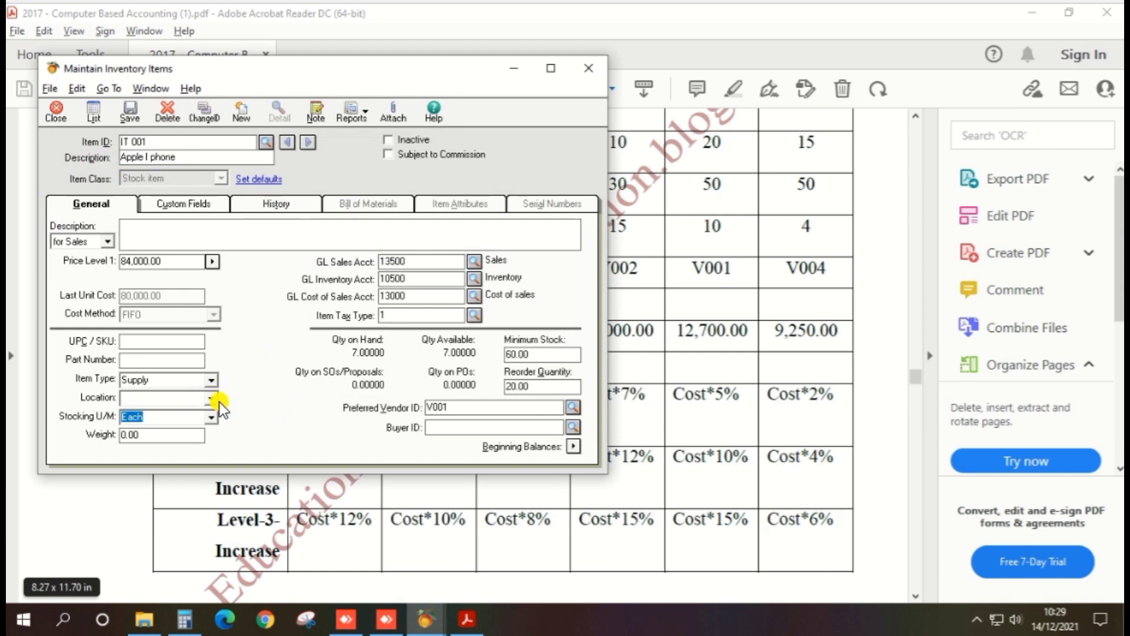
Step: Check item IT001 against the exam paper's inventory table, return to Peachtree, and save and close the IT 001 record
key("alt+Tab")
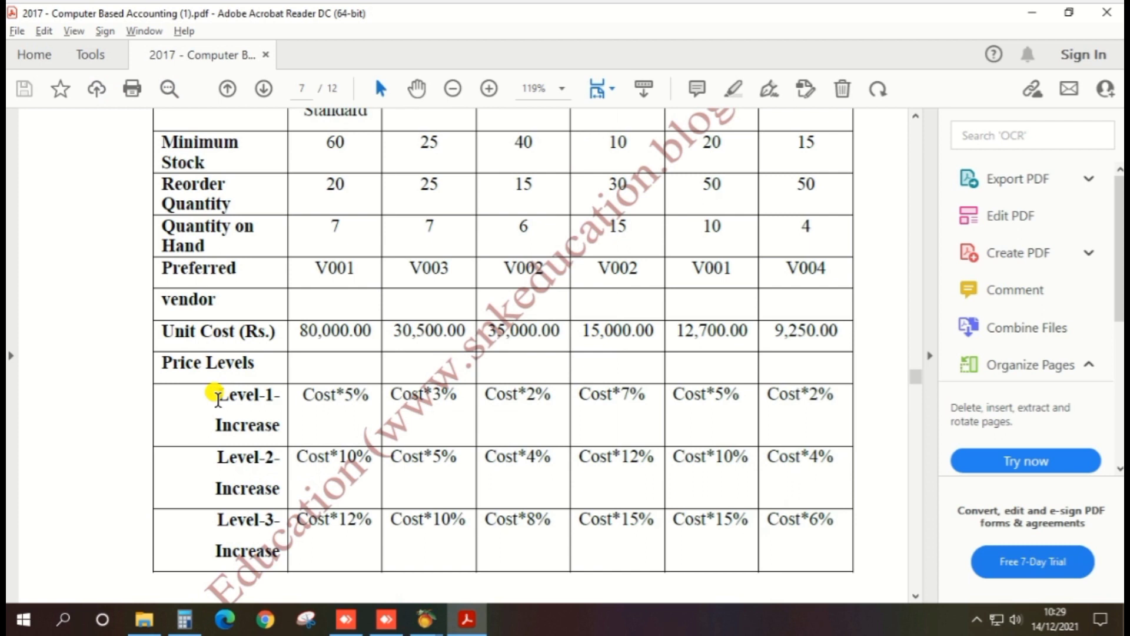
scroll(217, 396, "down", 1)
scroll(217, 395, "up", 8)
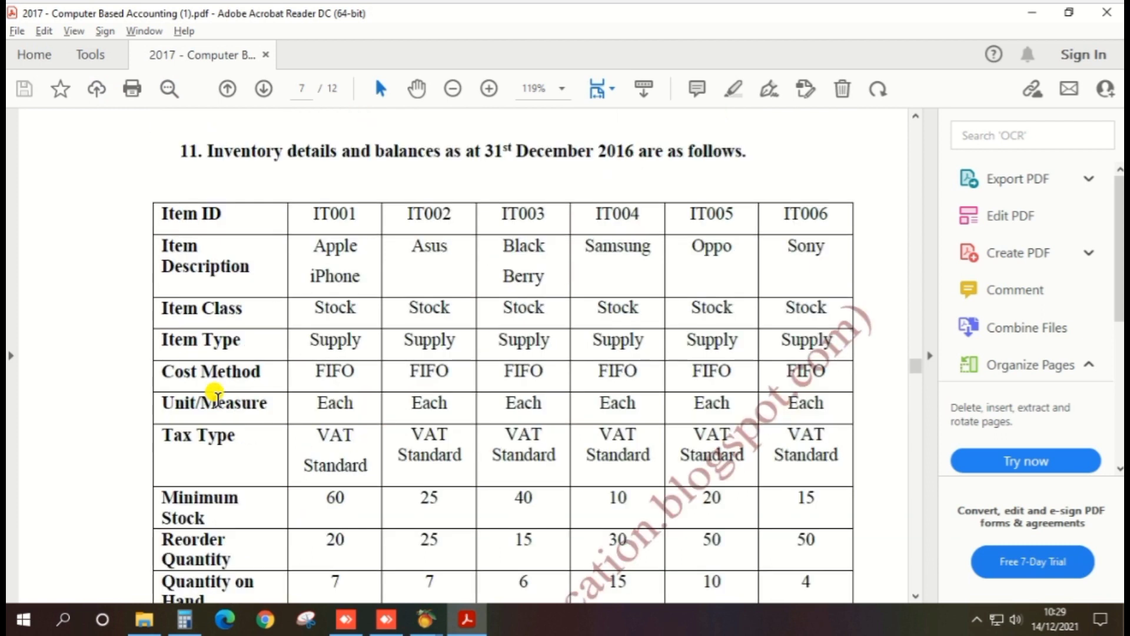
key("alt+Tab")
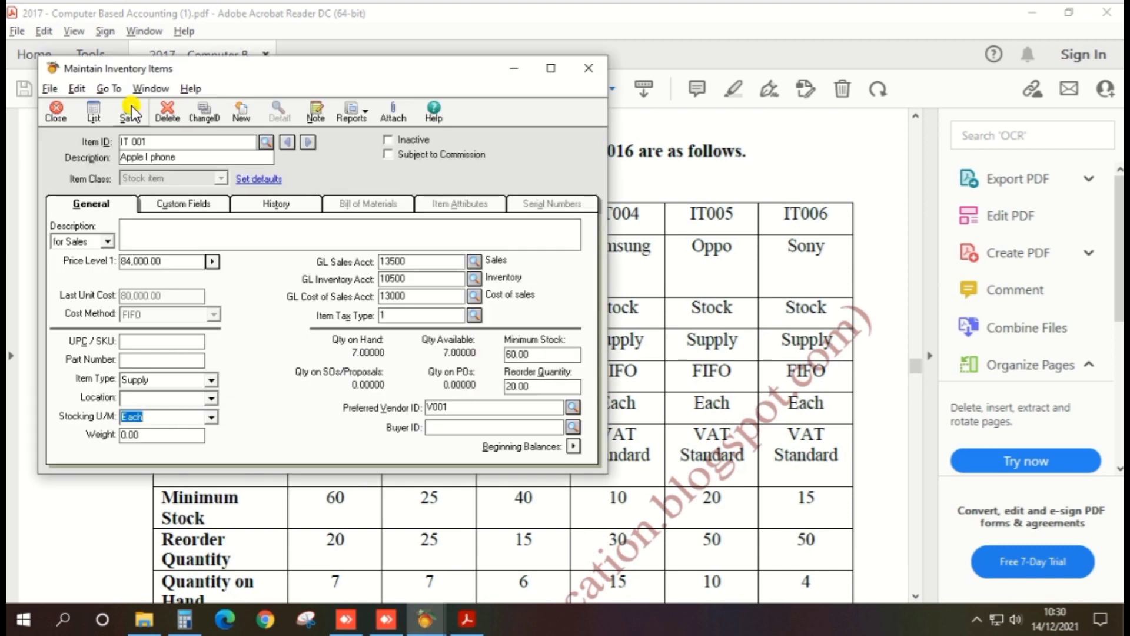
left_click(132, 106)
left_click(586, 72)
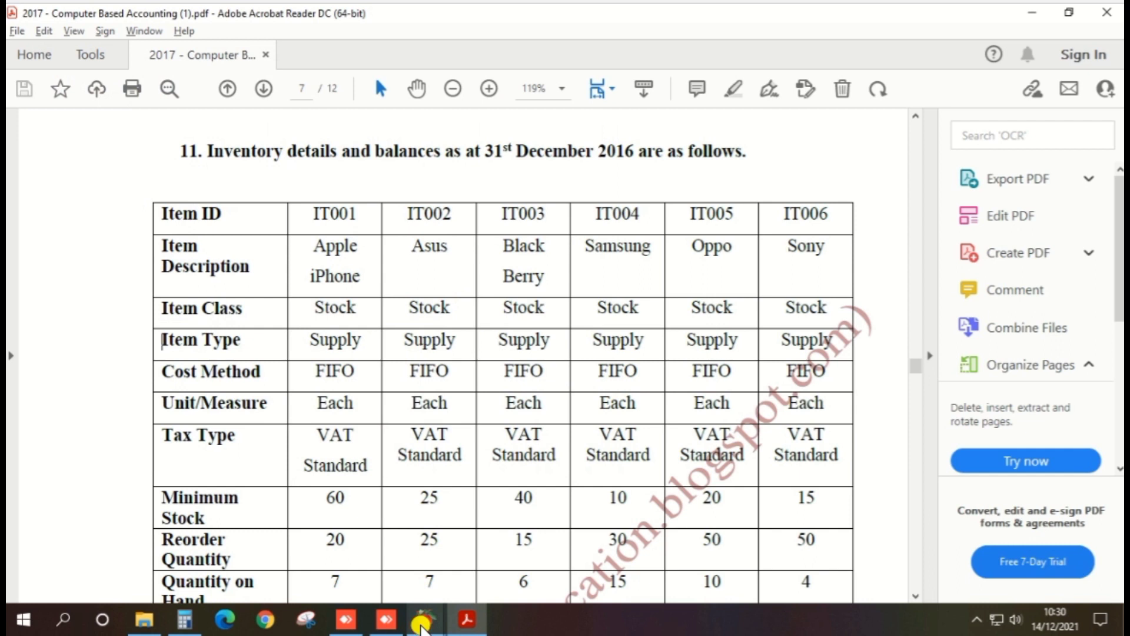
Step: Bring up Peachtree's main window, view the inventory list to check the saved item IT 001, and close the list
mouse_move(420, 624)
left_click(507, 545)
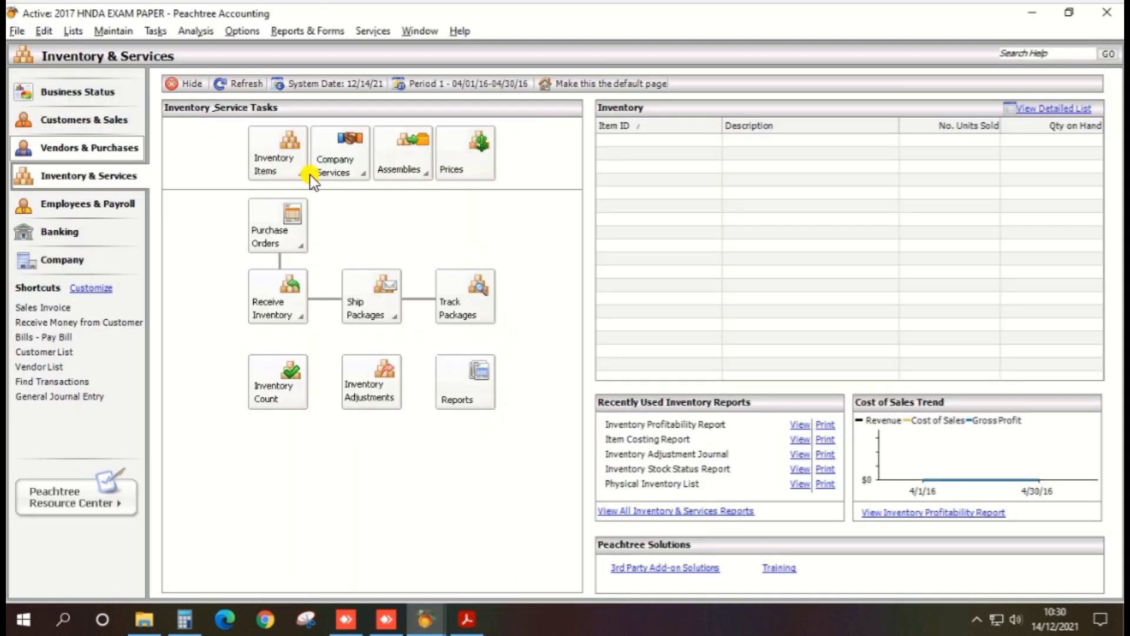
left_click(287, 154)
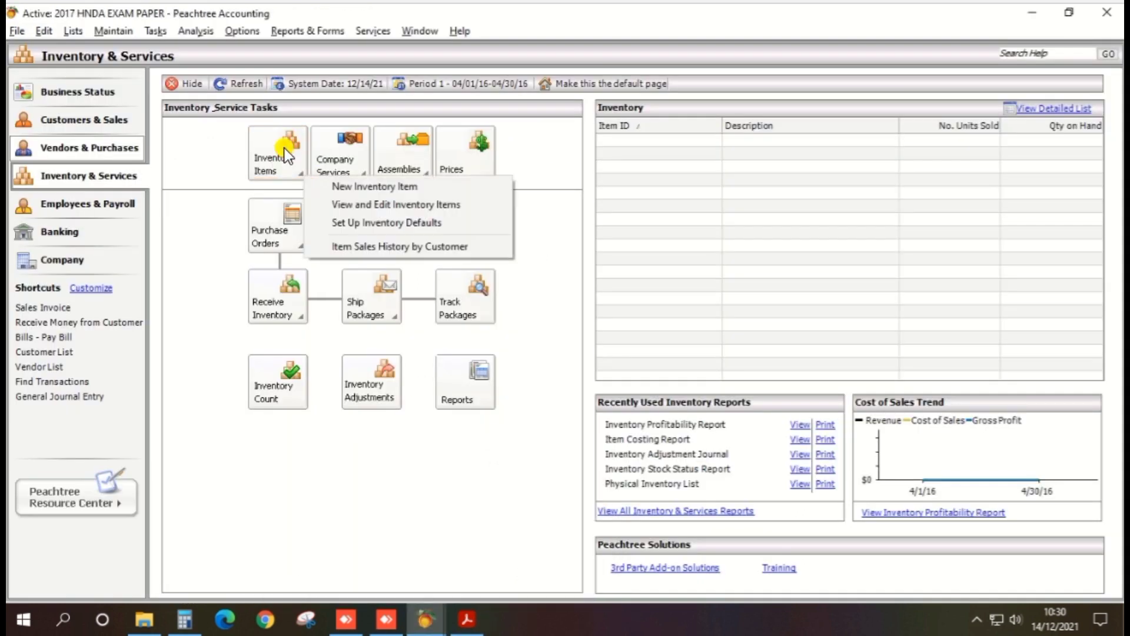
left_click(377, 210)
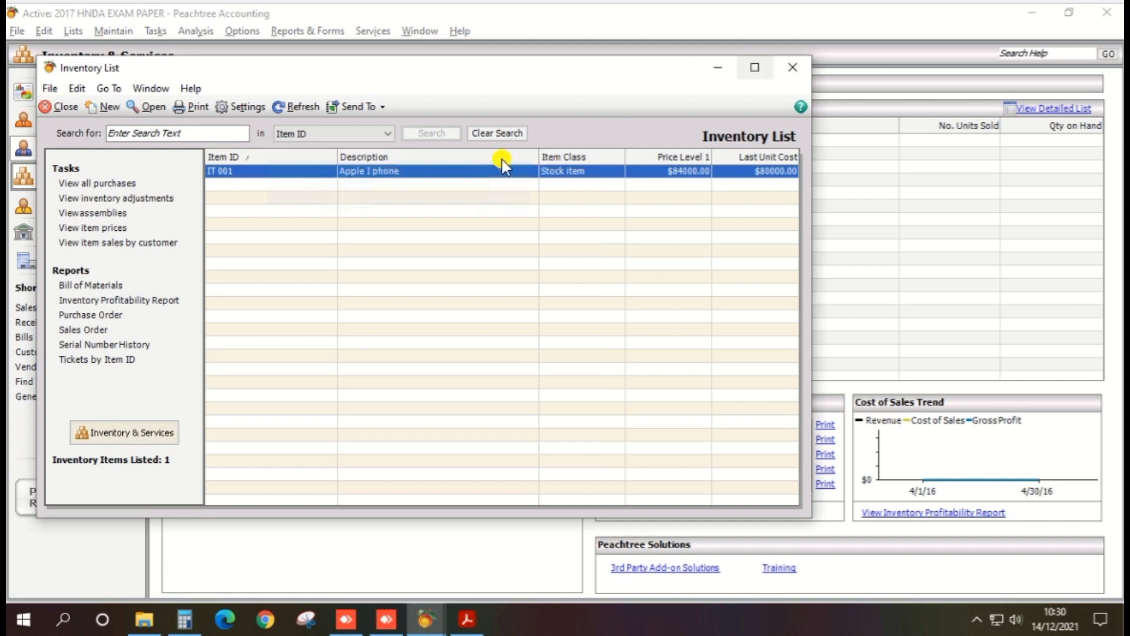
left_click(789, 68)
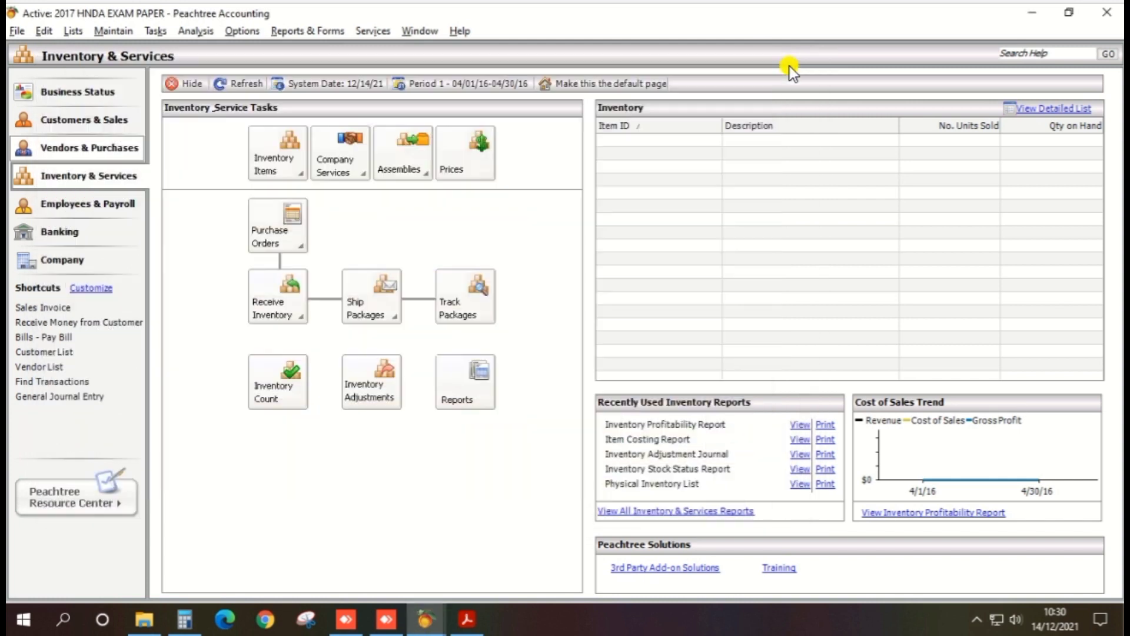
Step: Look up the second item in the exam paper and start a new inventory item in Peachtree with the ID IT002
left_click(467, 618)
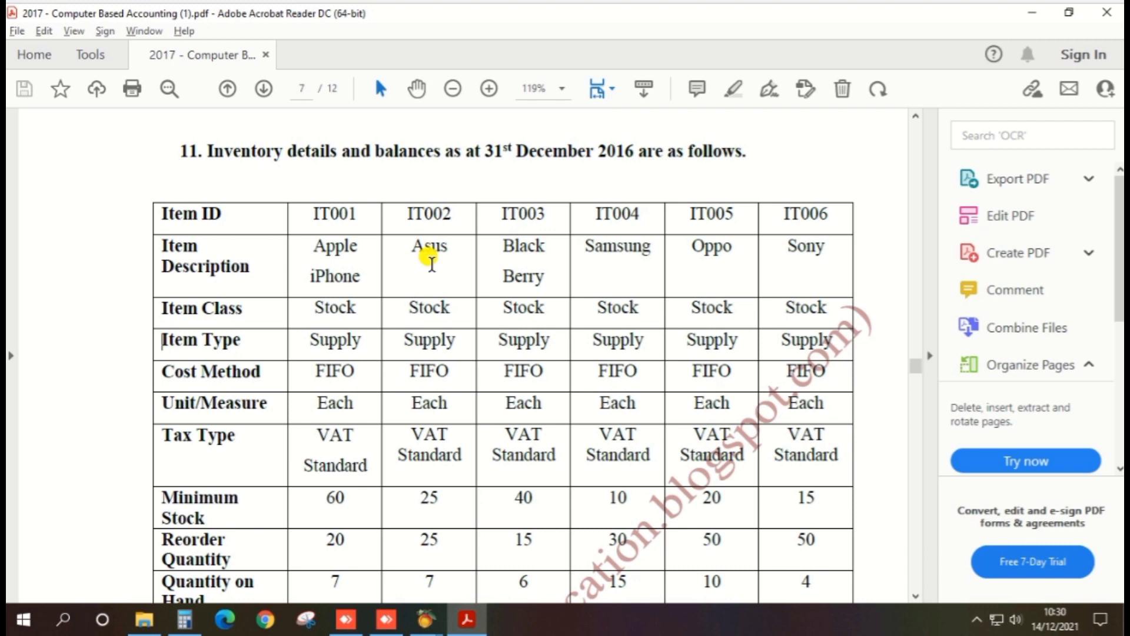
key("alt+Tab")
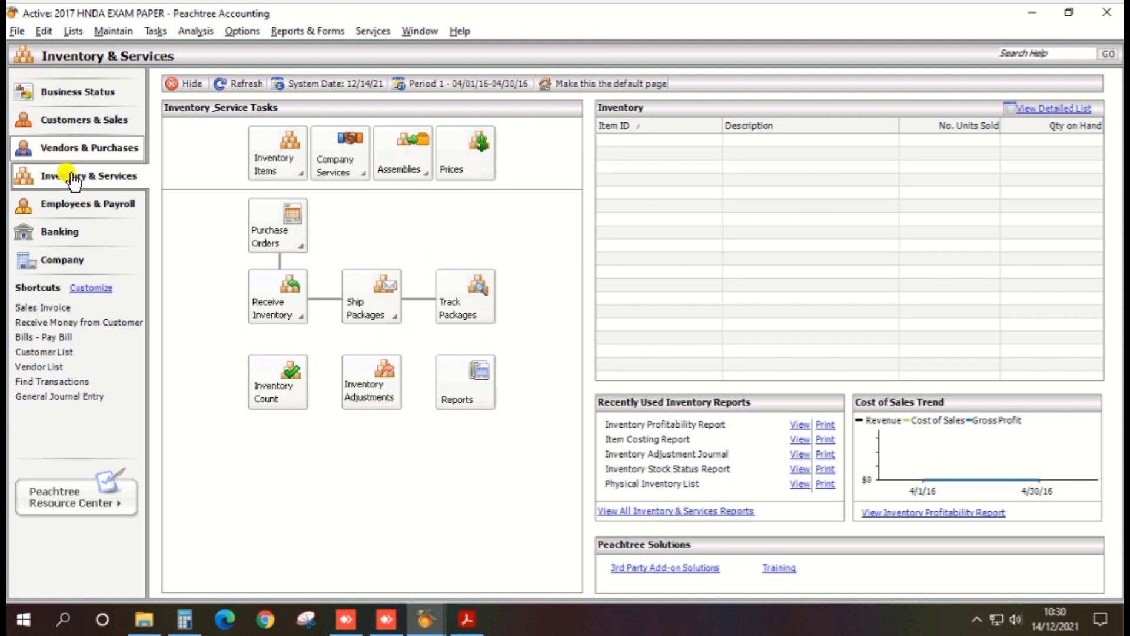
left_click(302, 164)
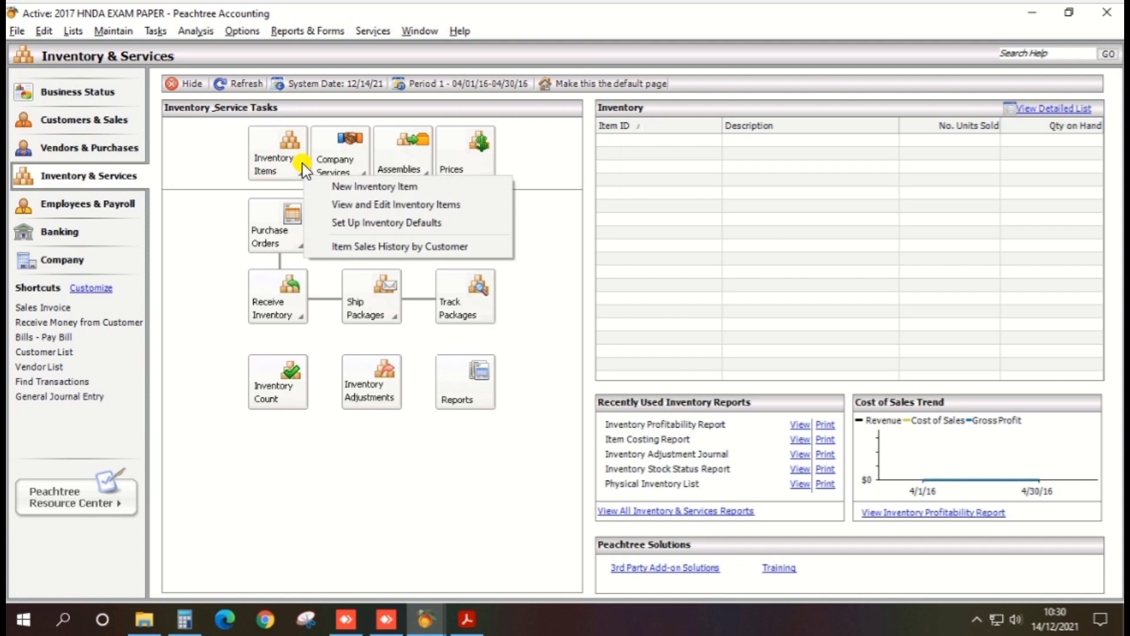
left_click(371, 186)
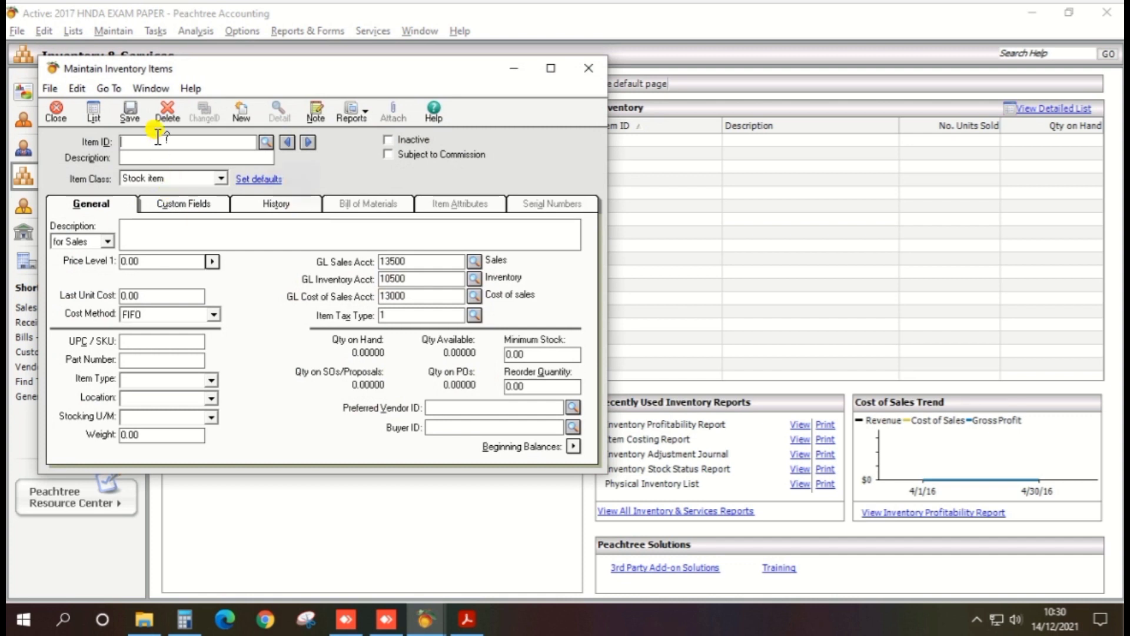
left_click(158, 139)
type("IT002")
key("Tab")
key("alt")
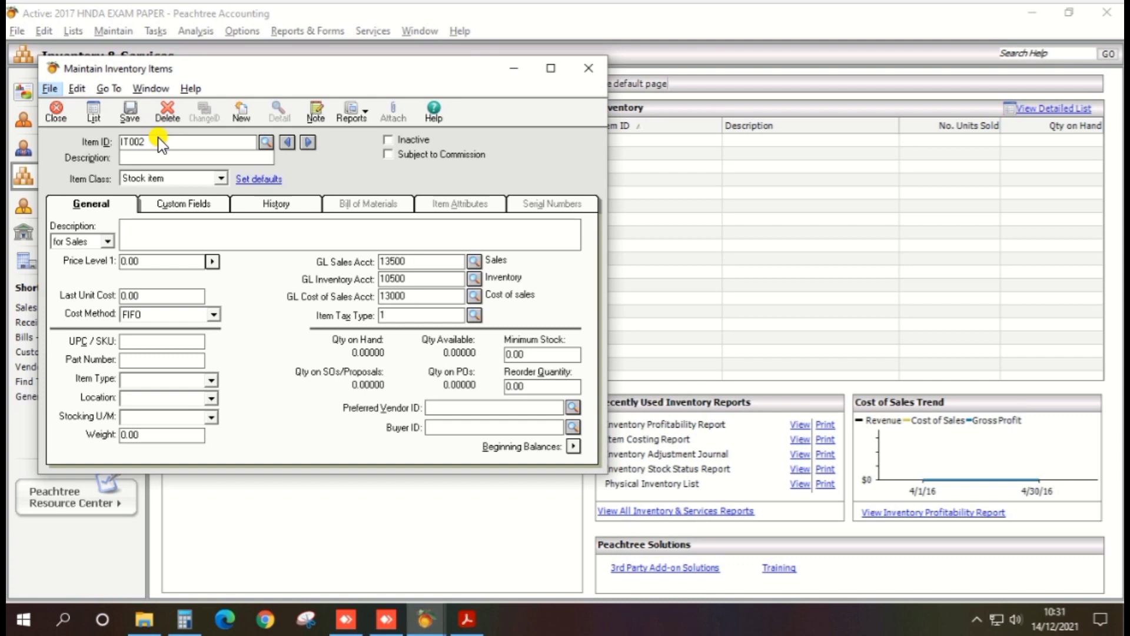
left_click(185, 158)
type("Aus")
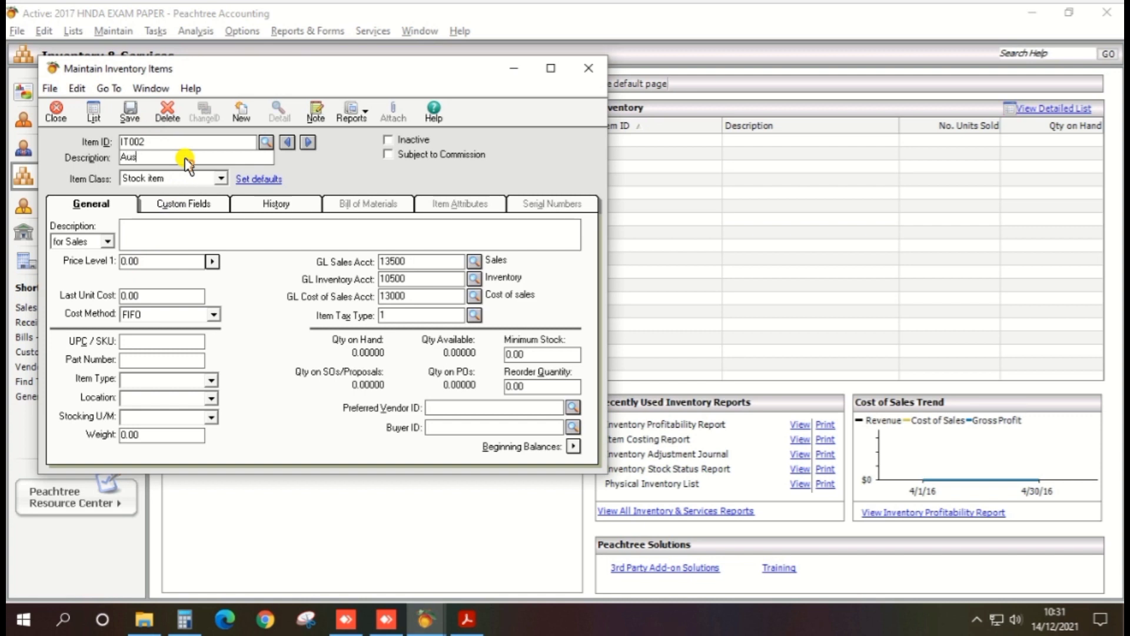
key("Escape")
key("alt+Tab")
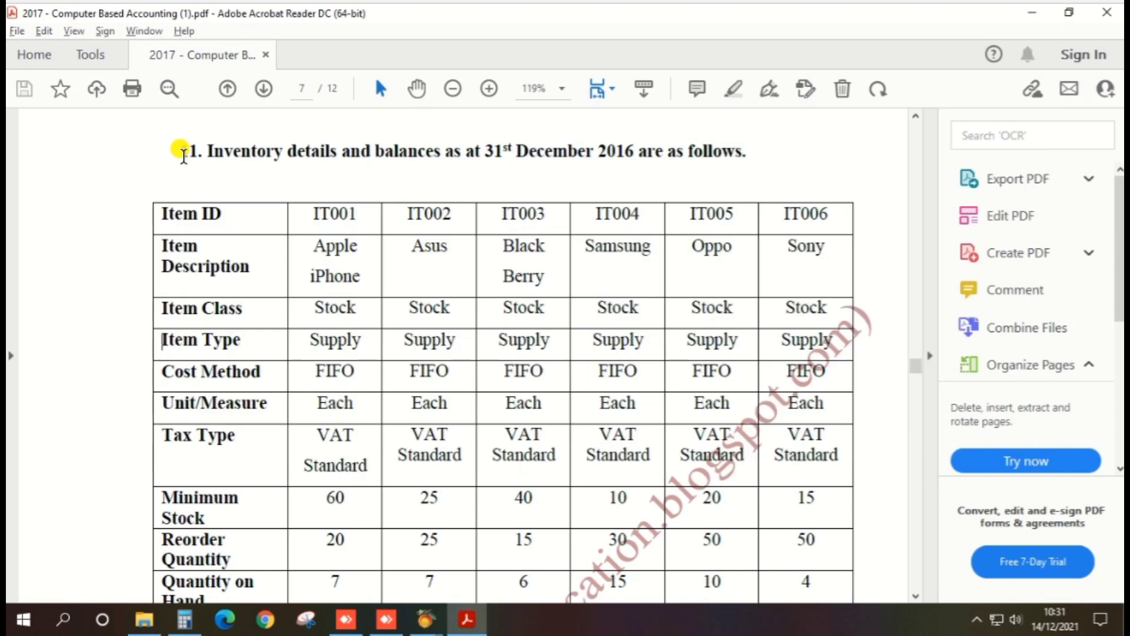
key("alt+Tab")
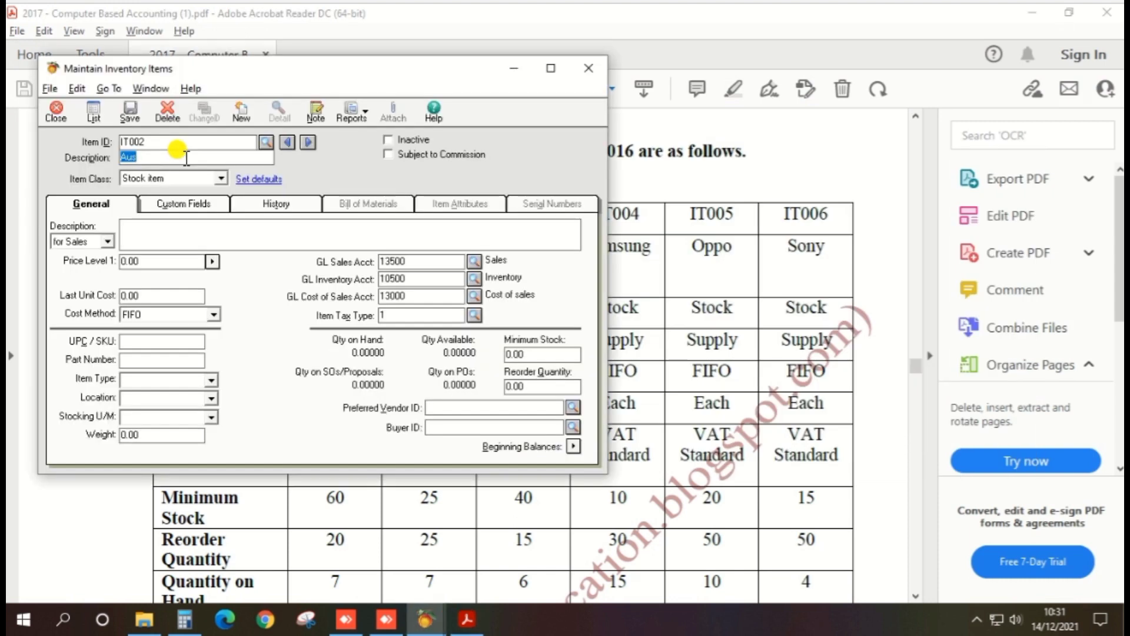
left_click(129, 156)
key("BackSpace")
key("BackSpace")
key("BackSpace")
Step: Enter Asus as the description of item IT002, correcting any mistyped letters
type("As")
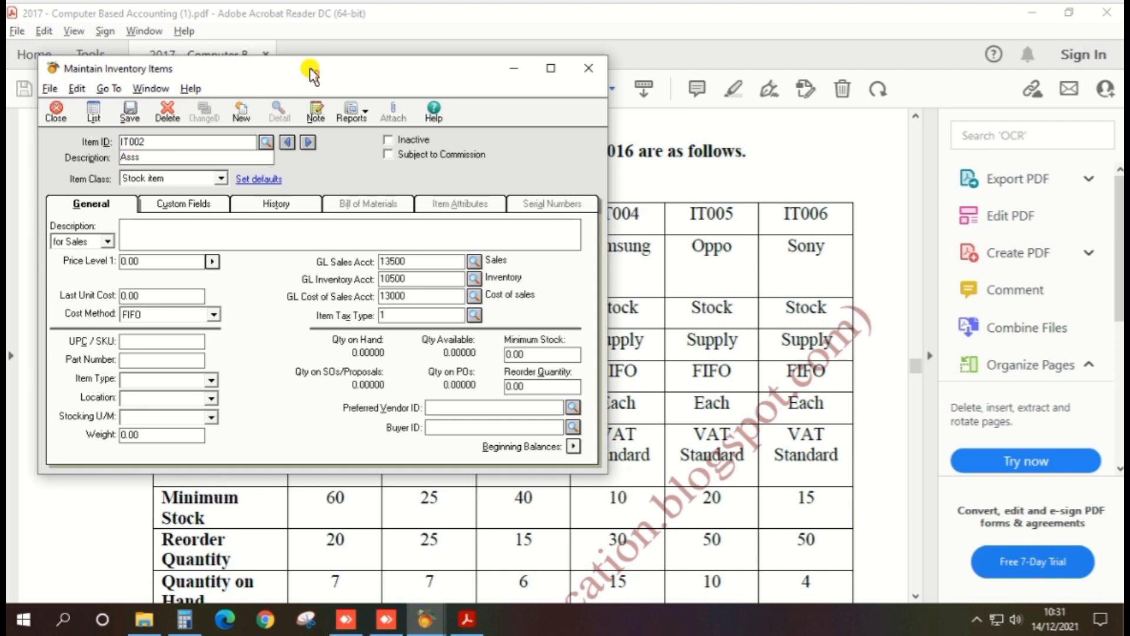
left_click(134, 156)
key("BackSpace")
key("BackSpace")
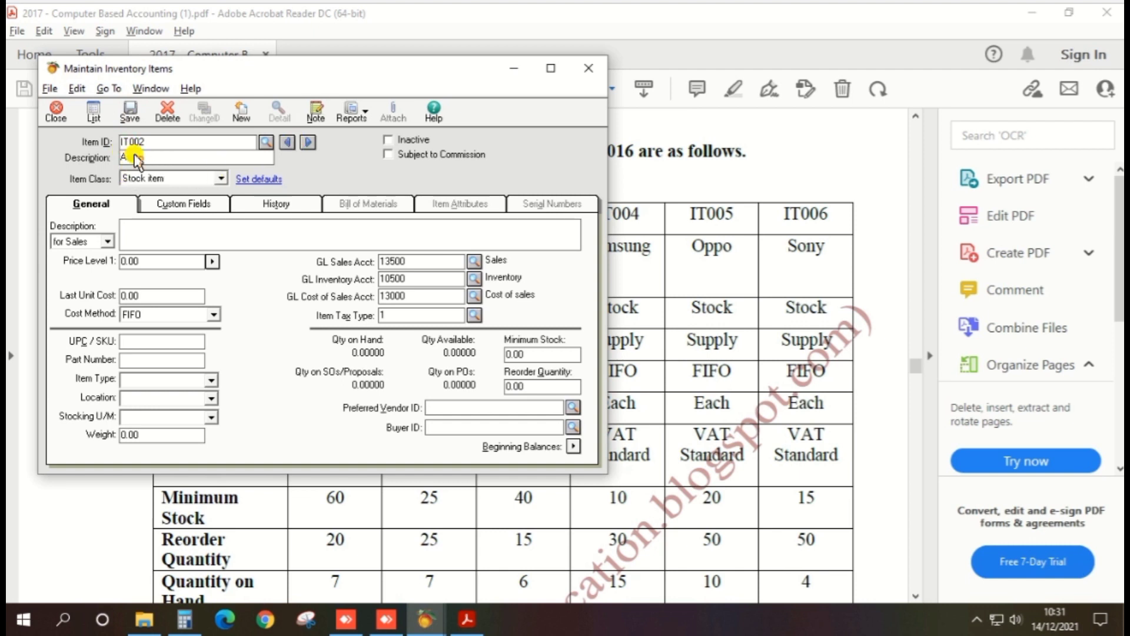
type("sus")
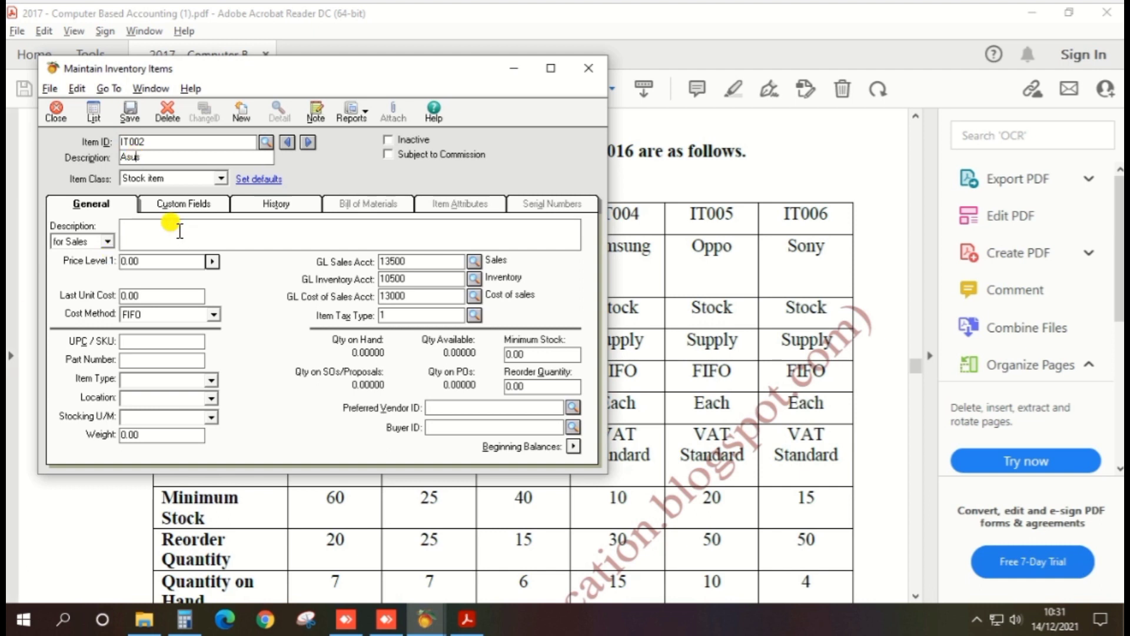
key("Tab")
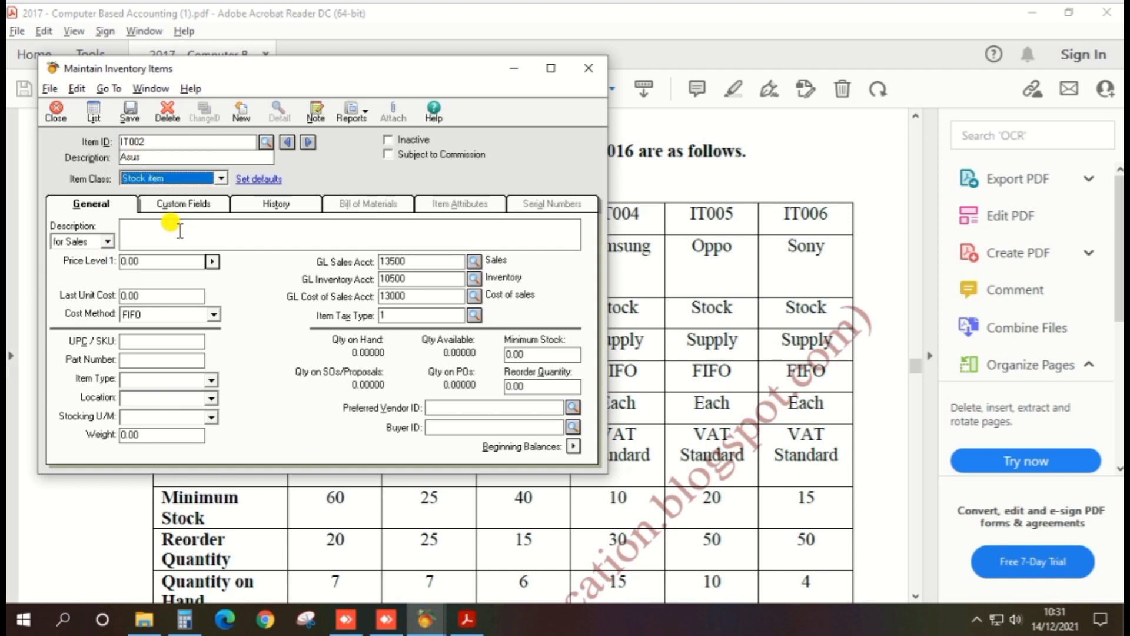
Step: Check the item class and item type of IT002 in the exam paper and set its item type to Supply
key("alt+Tab")
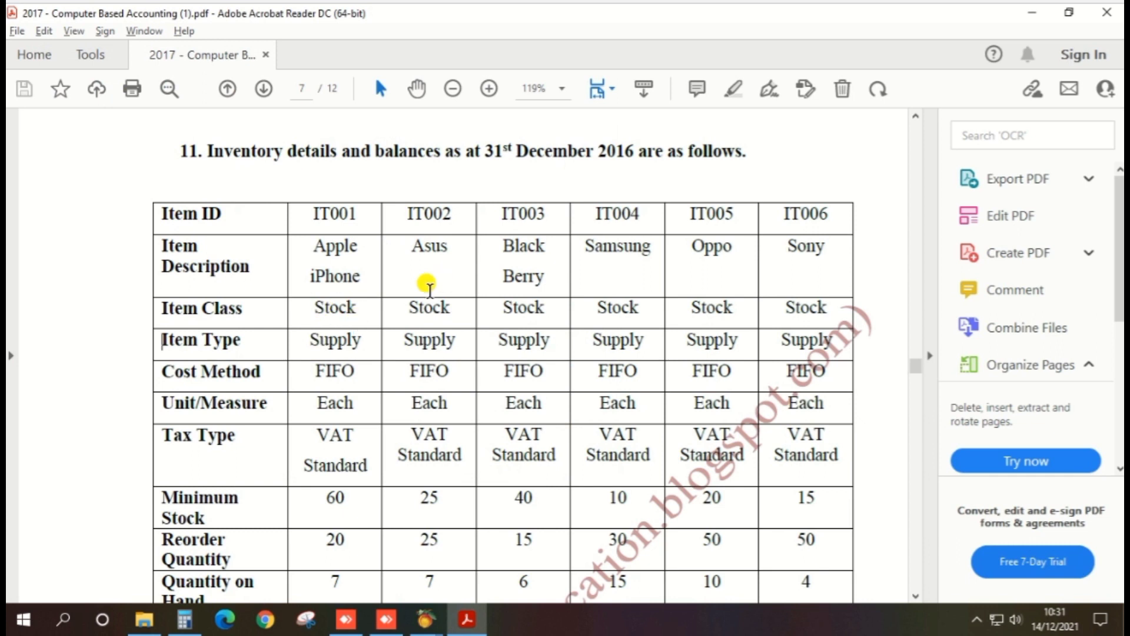
key("alt+Tab")
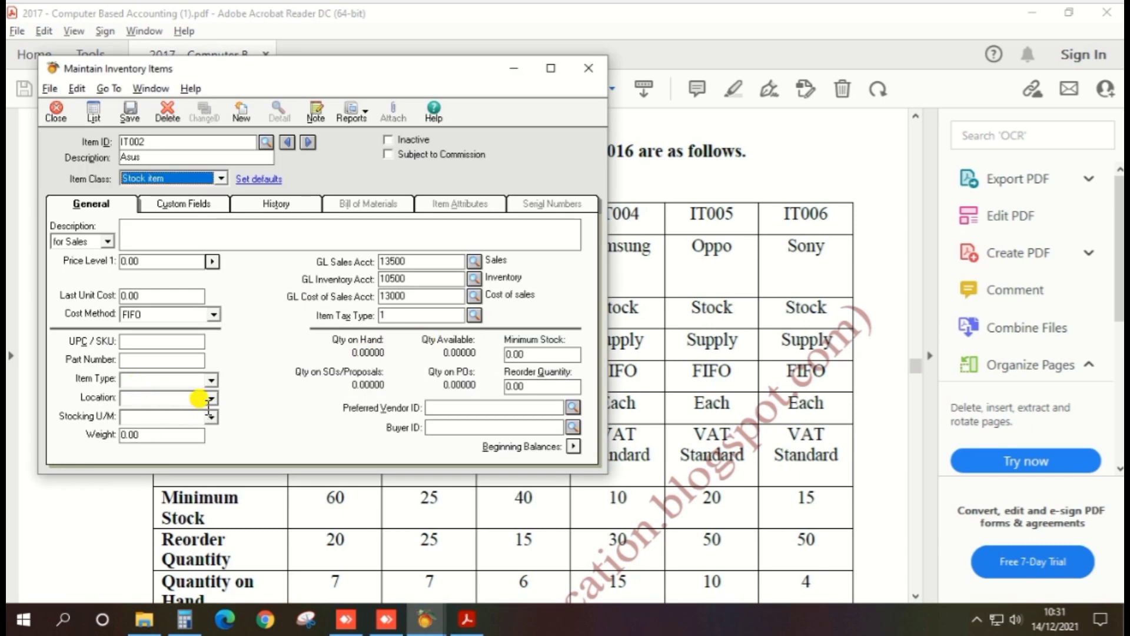
left_click(213, 380)
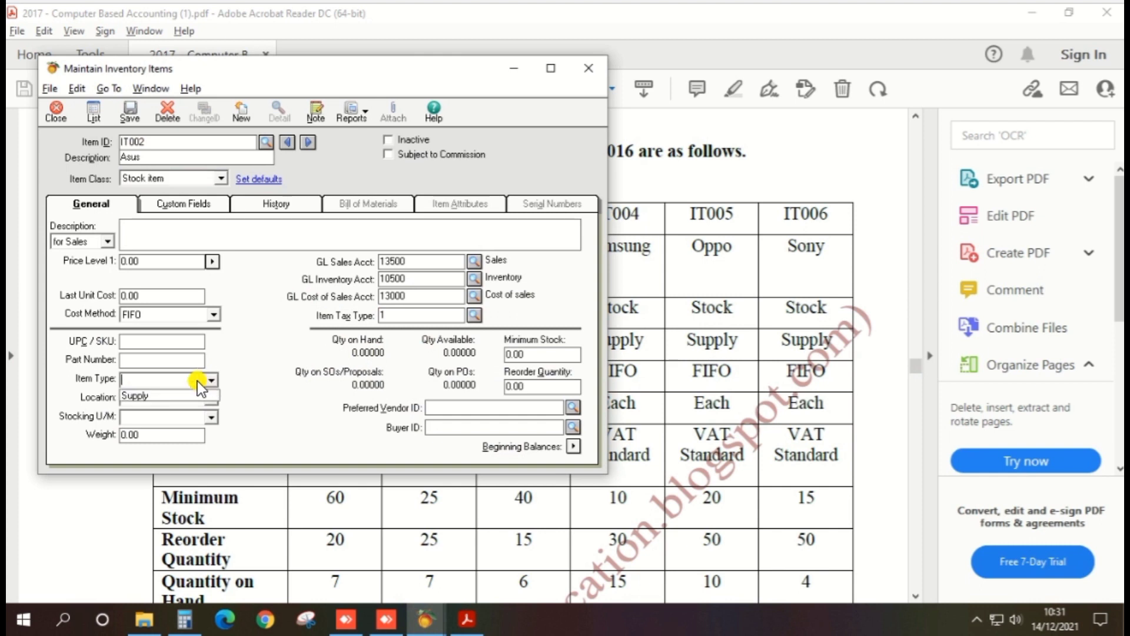
left_click(171, 396)
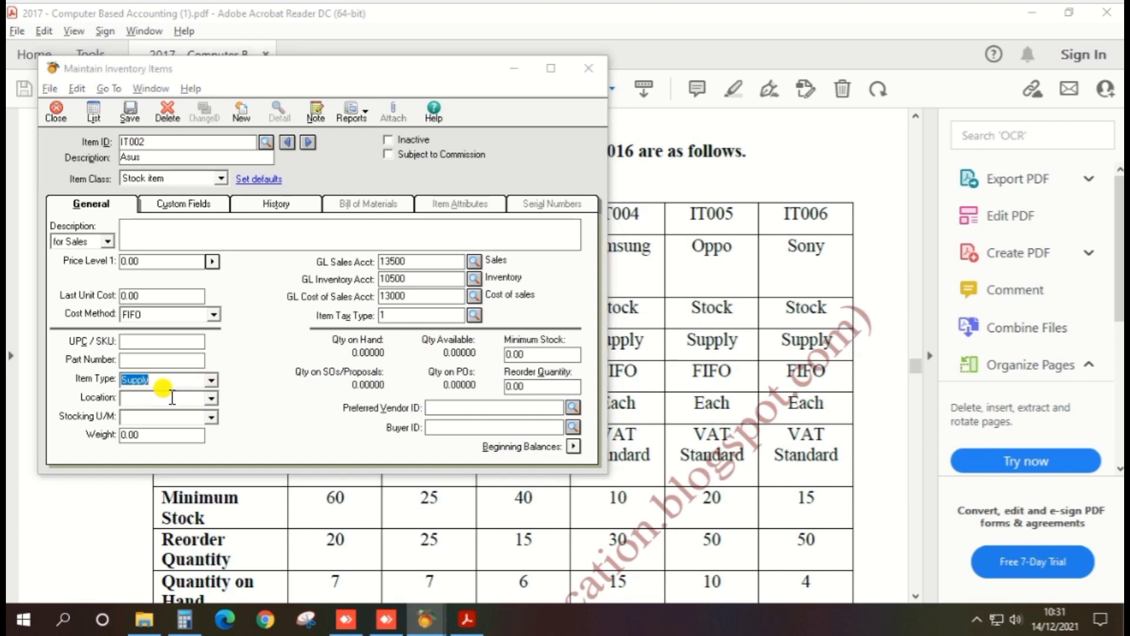
Step: Check the cost method and unit of measure of IT002 in the exam paper and set its stocking U/M to Each
key("alt+Tab")
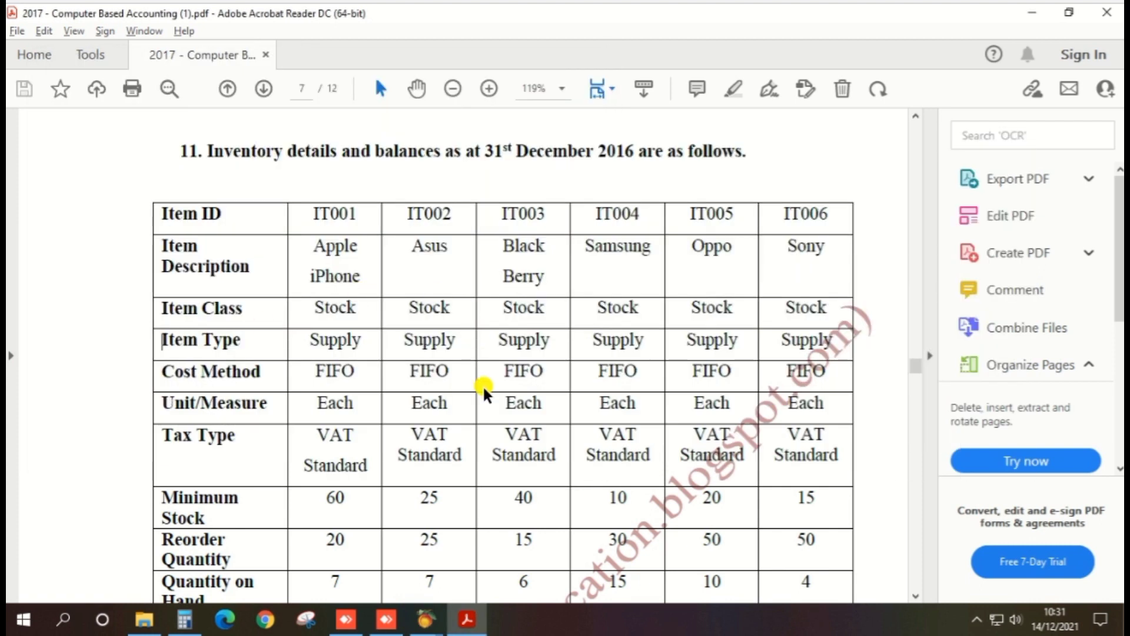
key("alt+Tab")
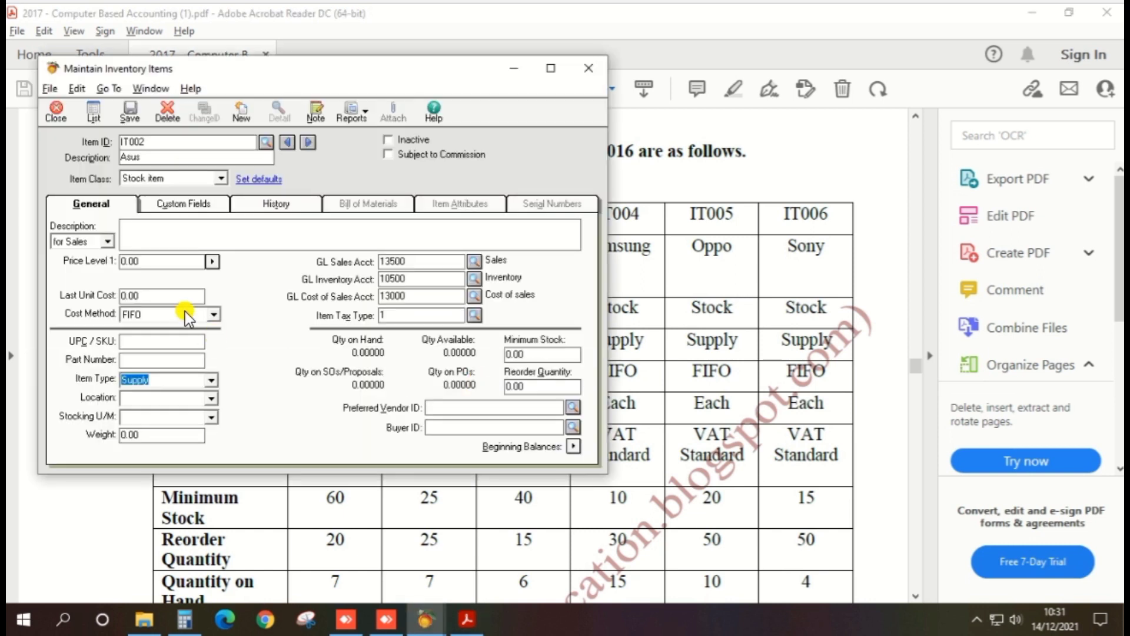
key("alt+Tab")
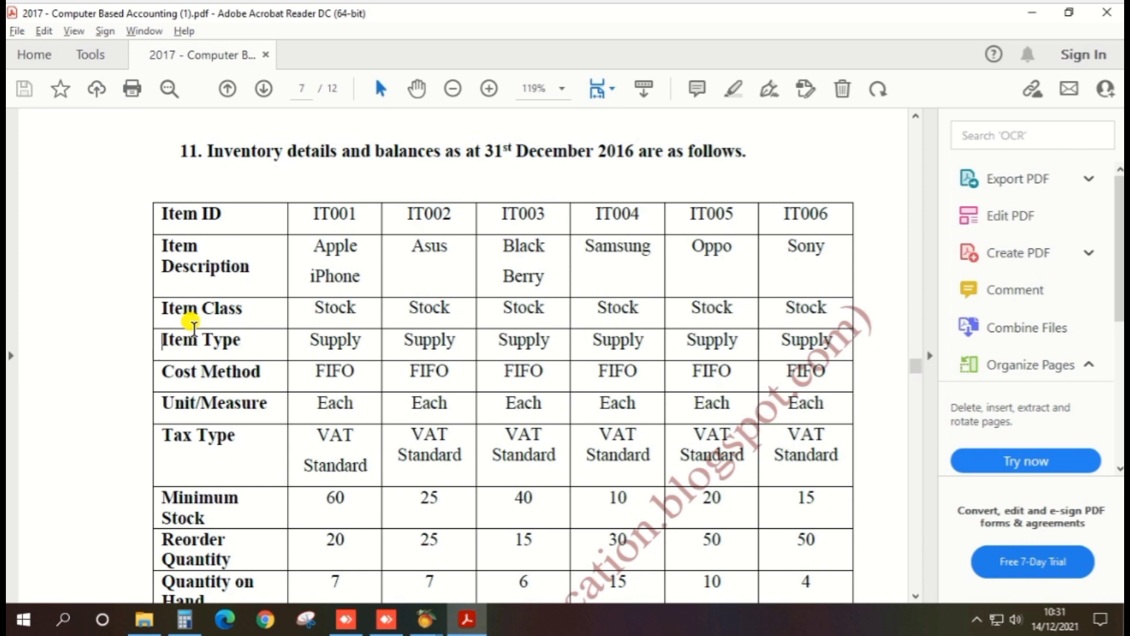
key("alt+Tab")
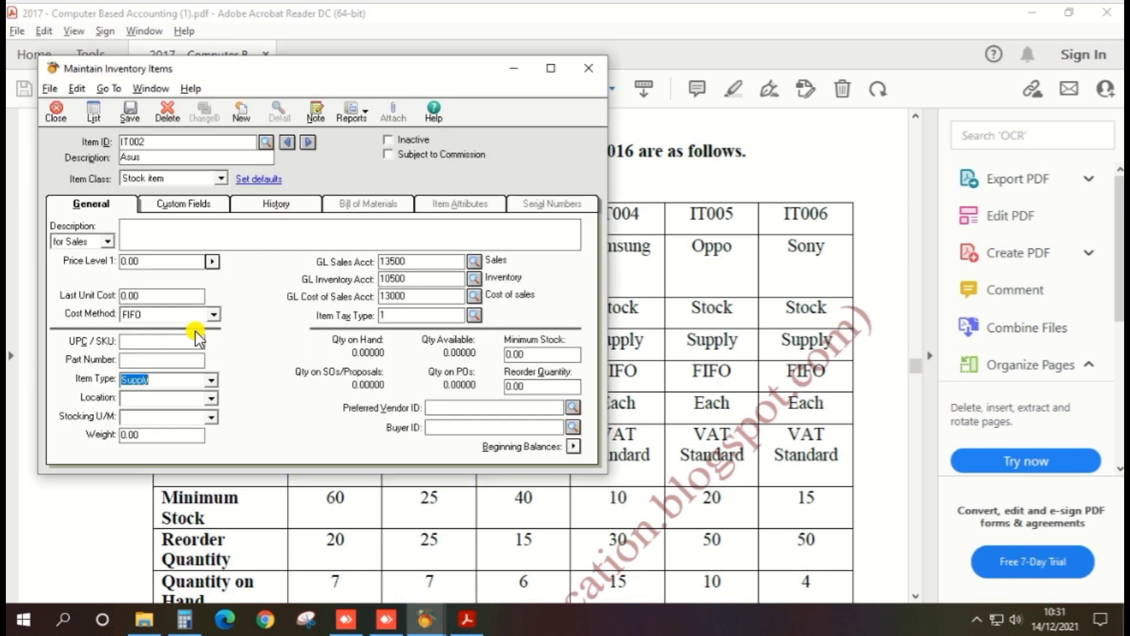
left_click(208, 418)
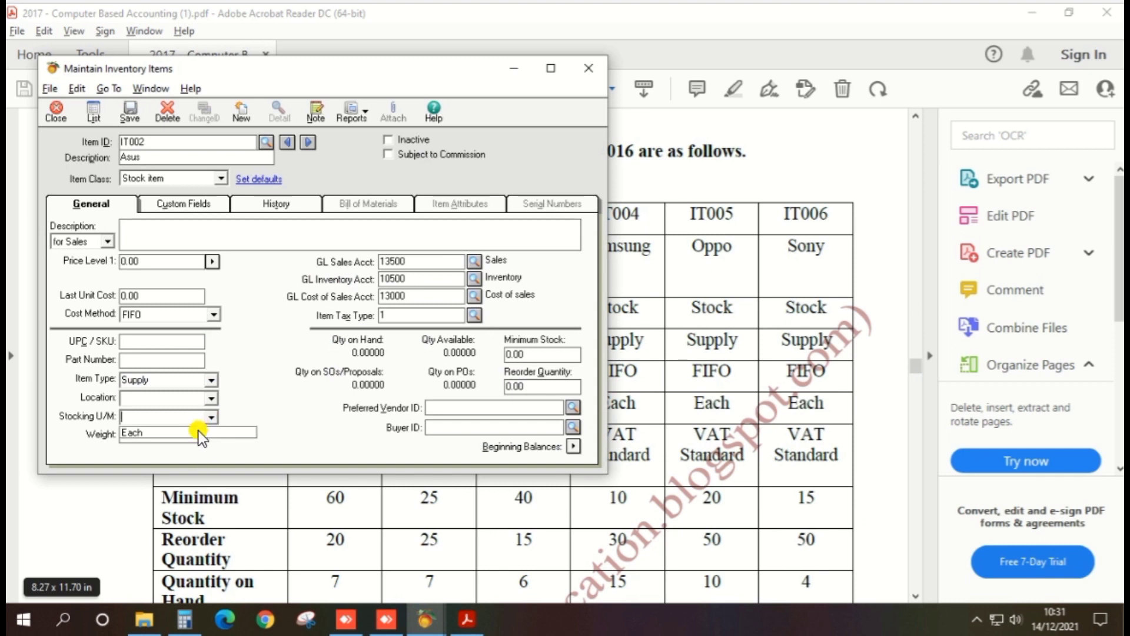
left_click(198, 432)
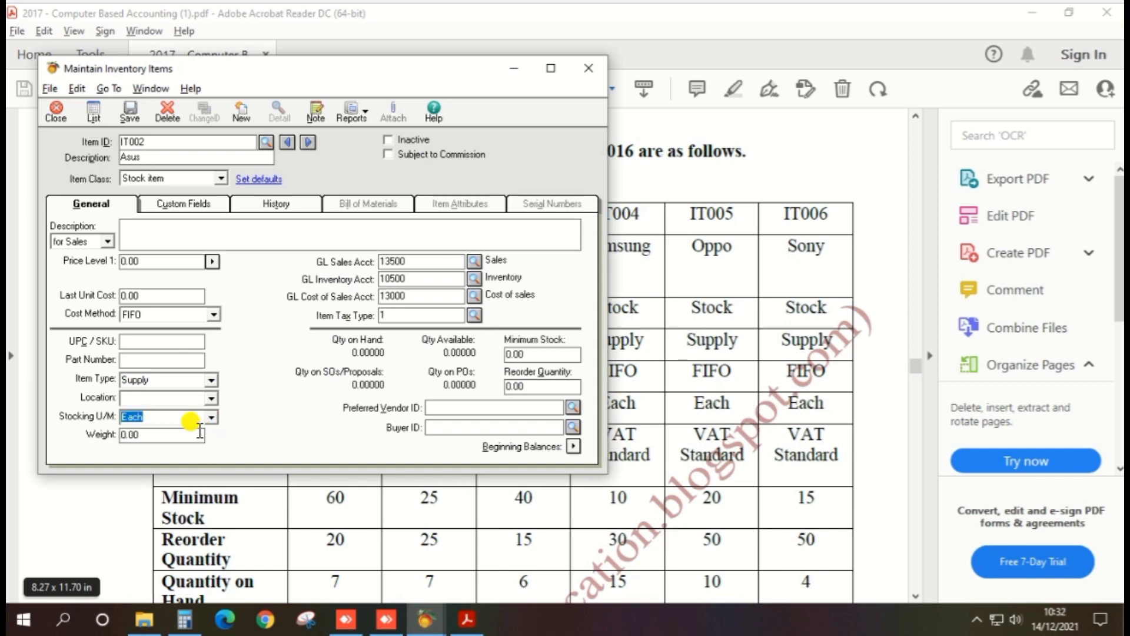
Step: Check the tax type of IT002 in the exam paper and set its item tax type to 1 (Regular)
key("alt+Tab")
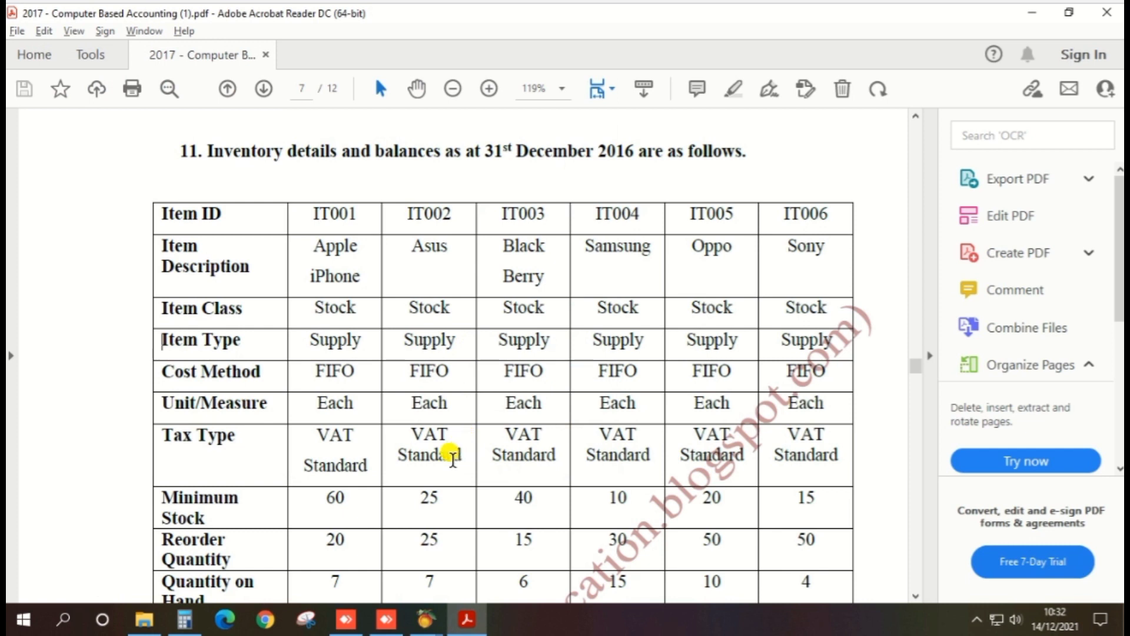
key("alt+Tab")
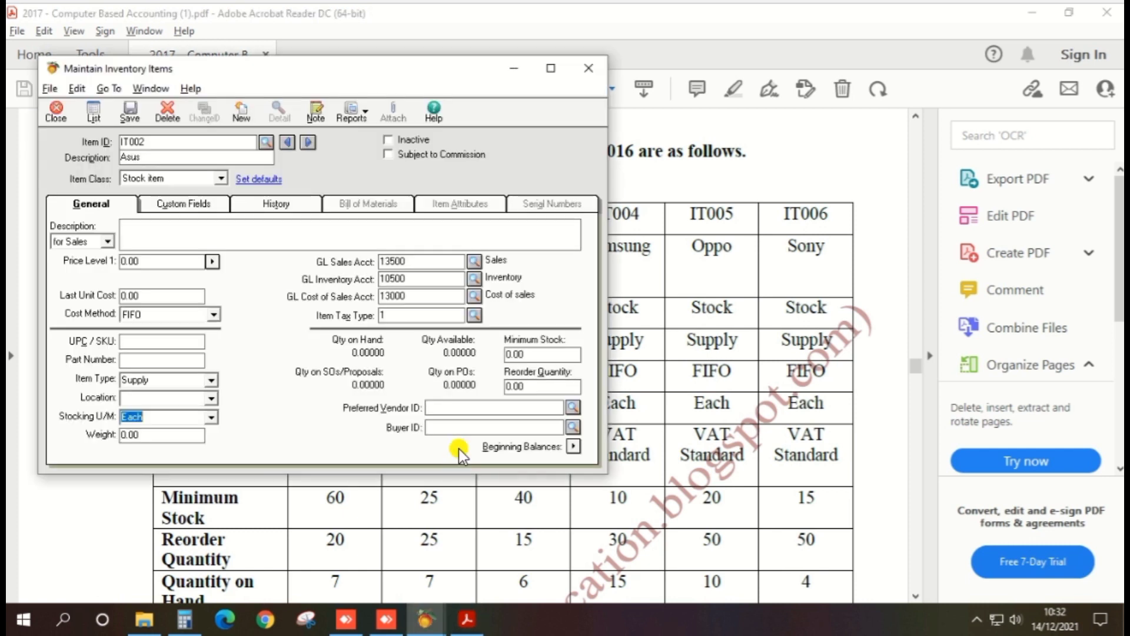
left_click(474, 315)
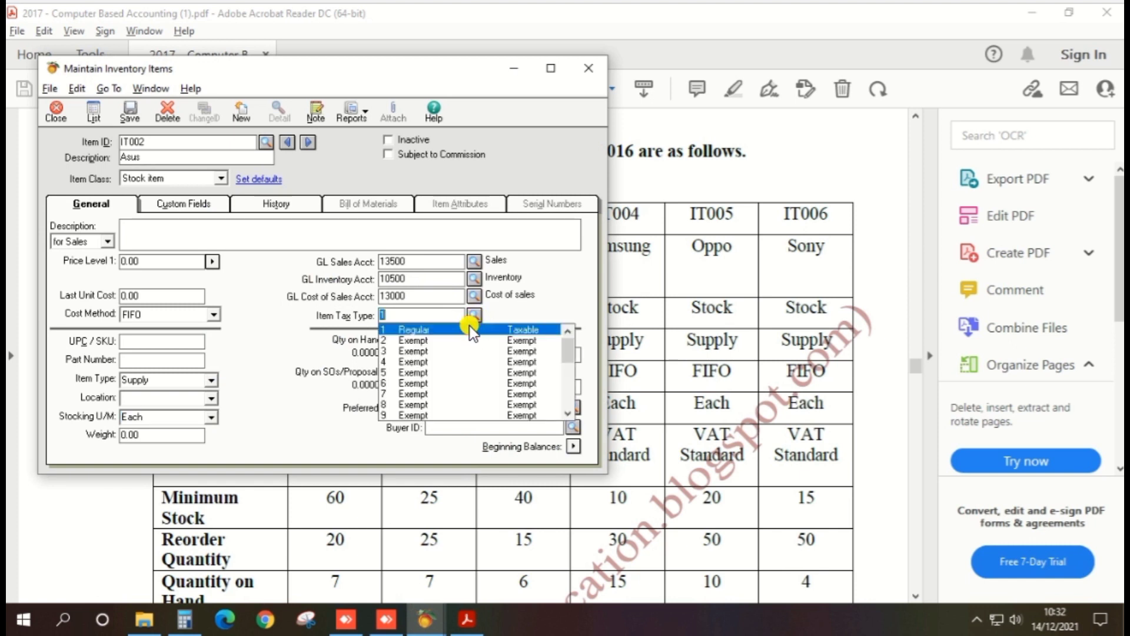
left_click(473, 328)
Step: Set the minimum stock of IT002 to 25 and its reorder quantity to 25, checking both against the exam paper
key("alt+Tab")
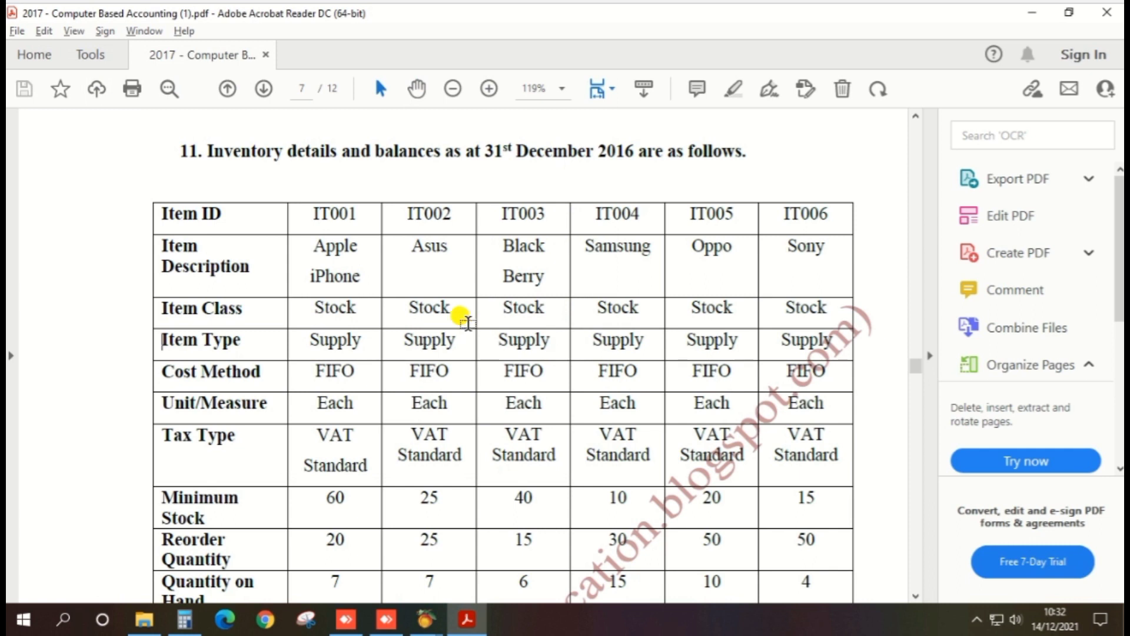
key("alt+Tab")
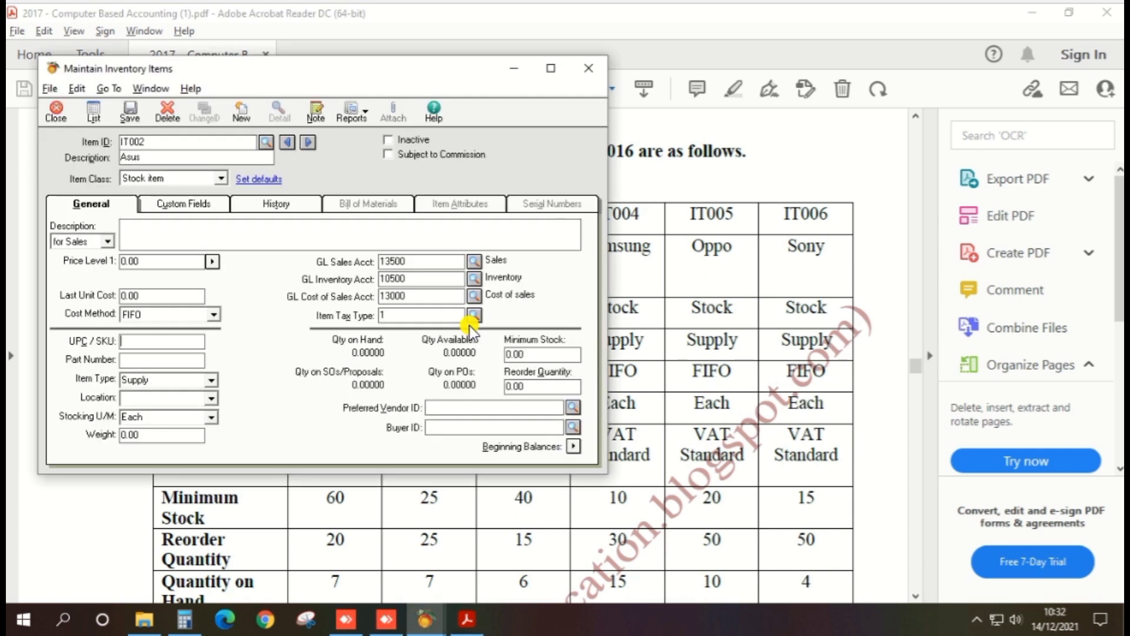
left_click(532, 353)
type("2")
key("Tab")
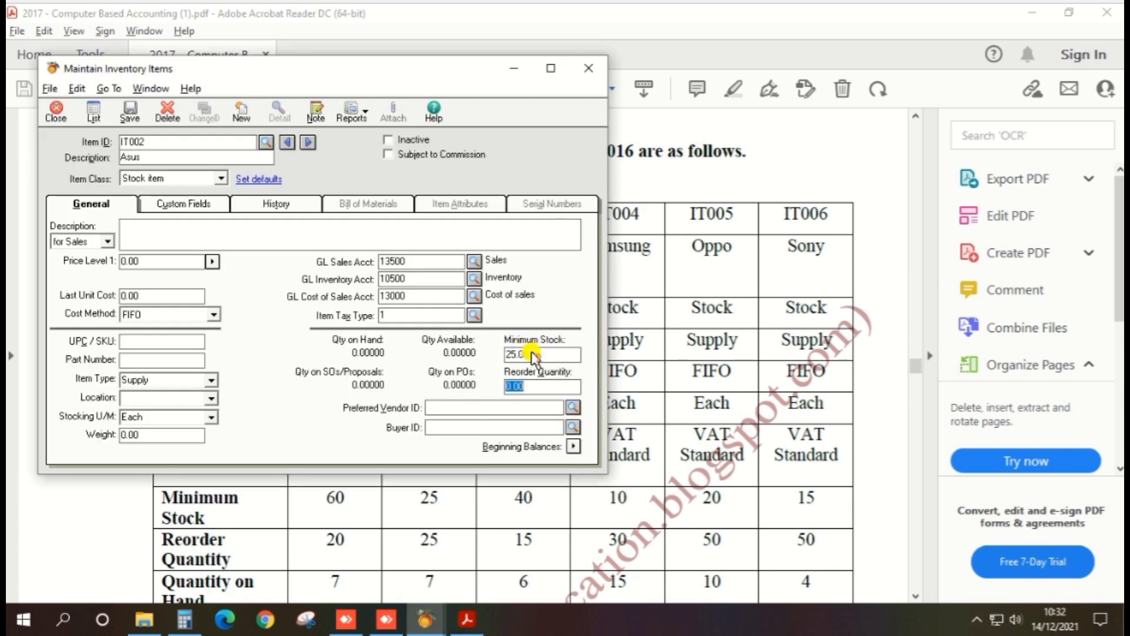
key("alt+Tab")
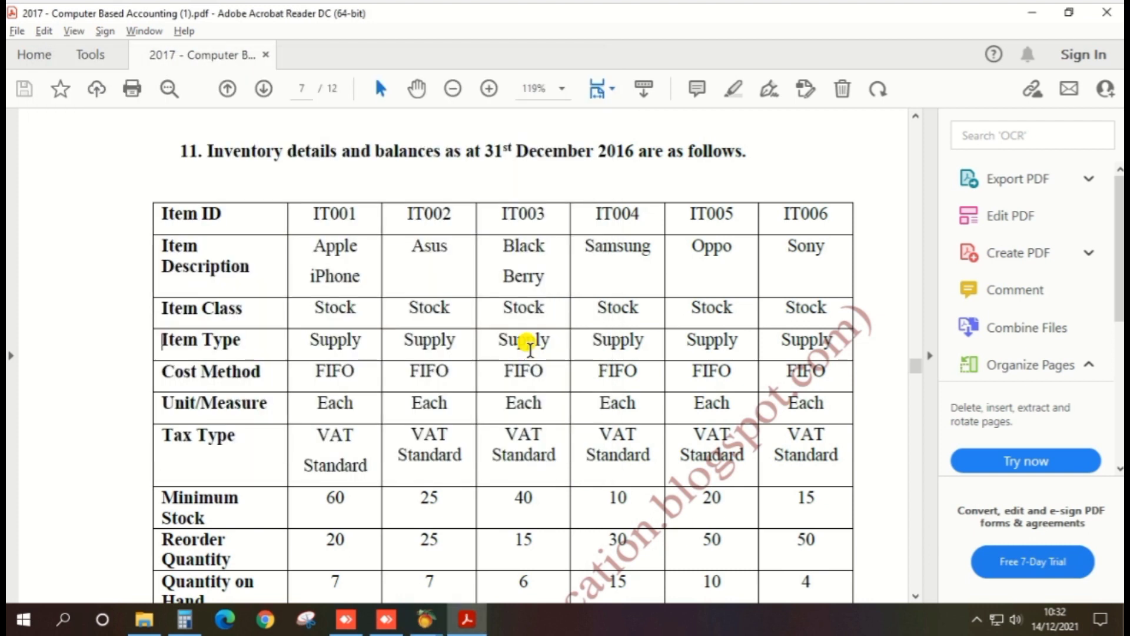
key("alt+Tab")
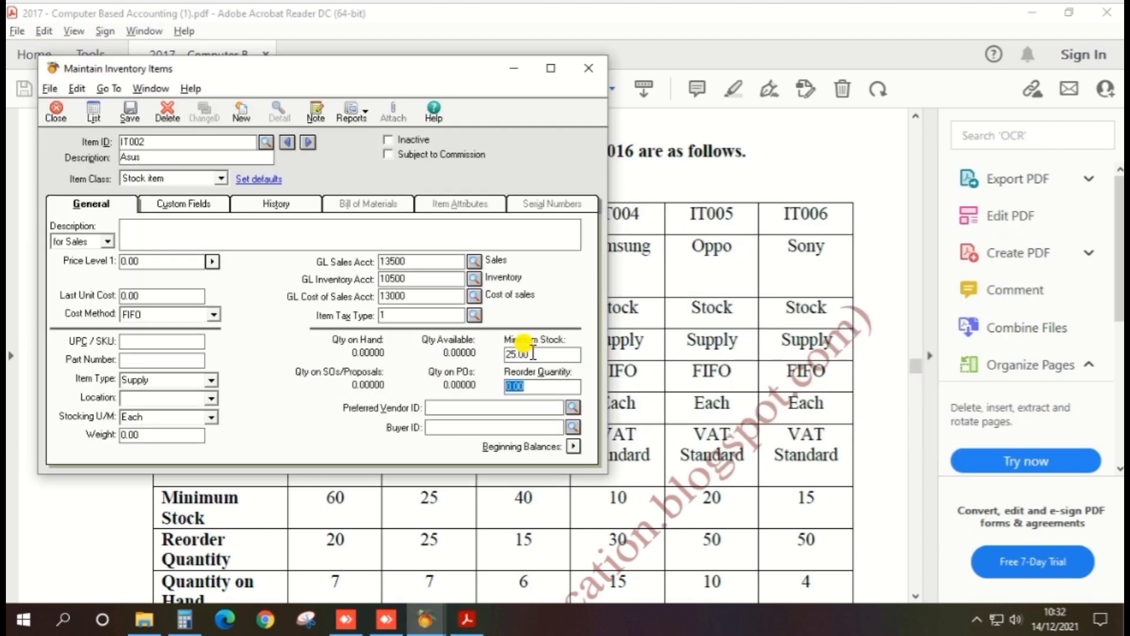
type("25")
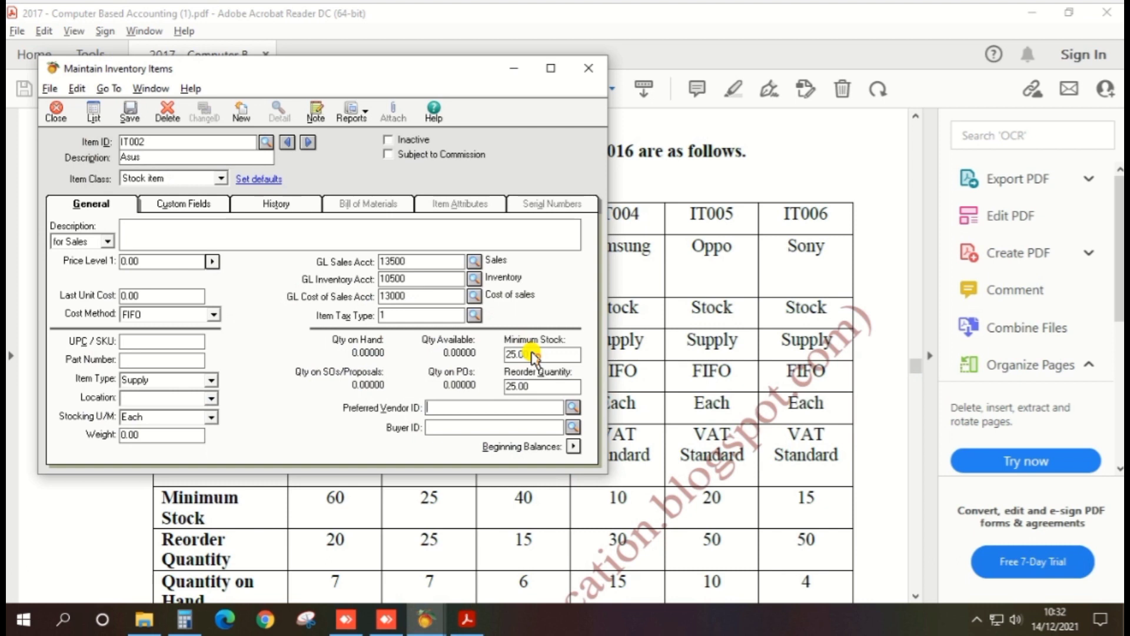
Step: Look up the preferred vendor of IT002 in the exam paper, enter V003 as its preferred vendor ID and save the item
key("alt+Tab")
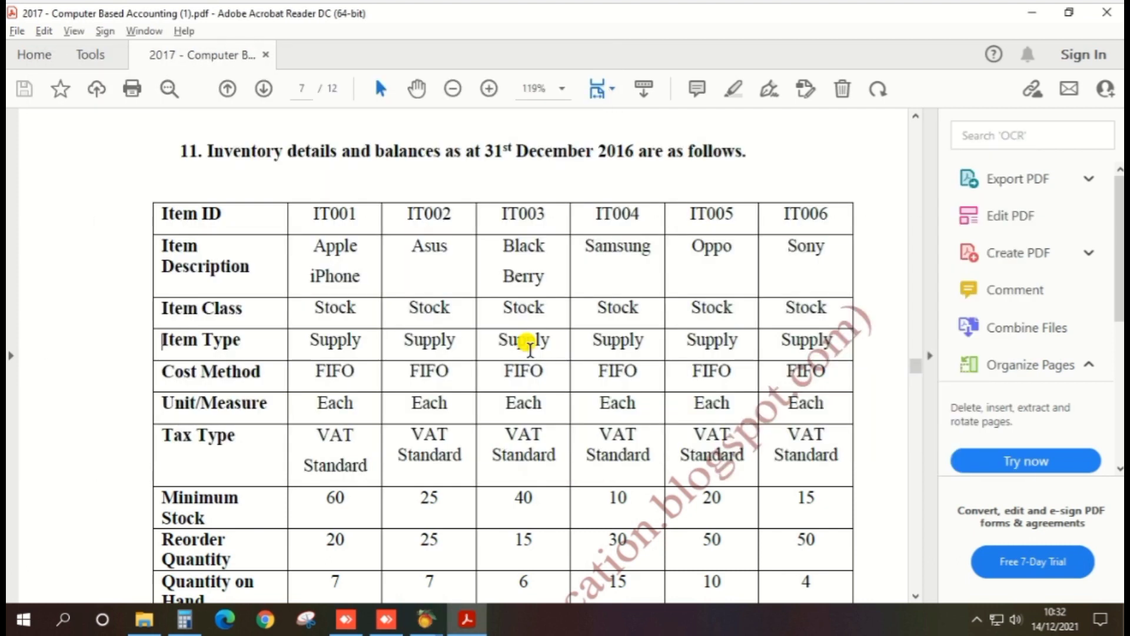
right_click(529, 348)
left_click(436, 340)
scroll(436, 340, "down", 4)
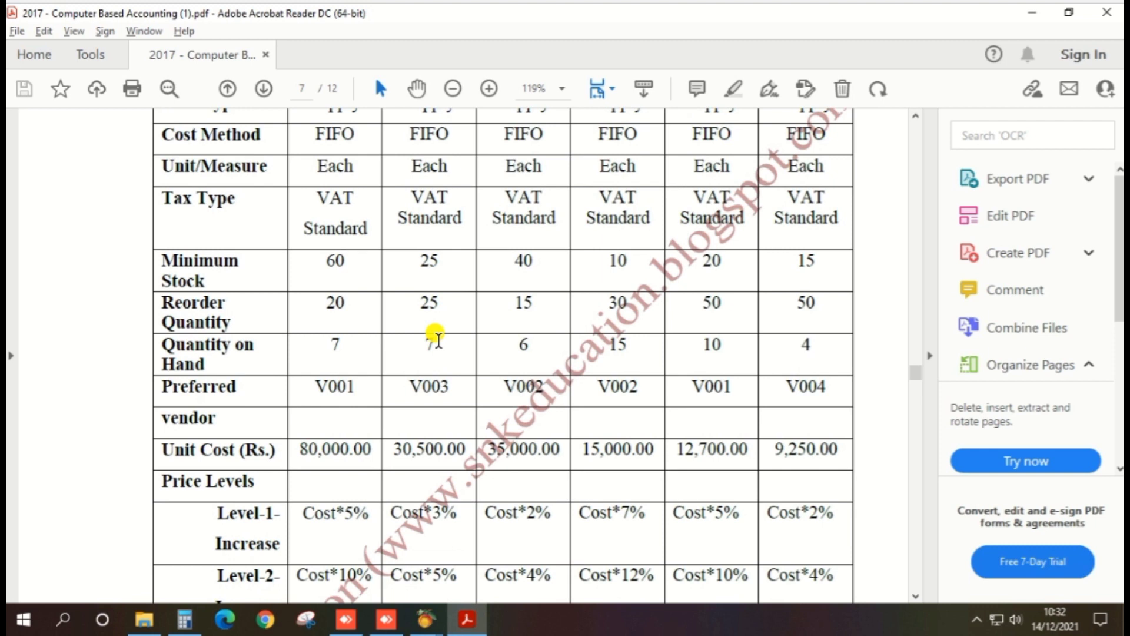
key("alt+Tab")
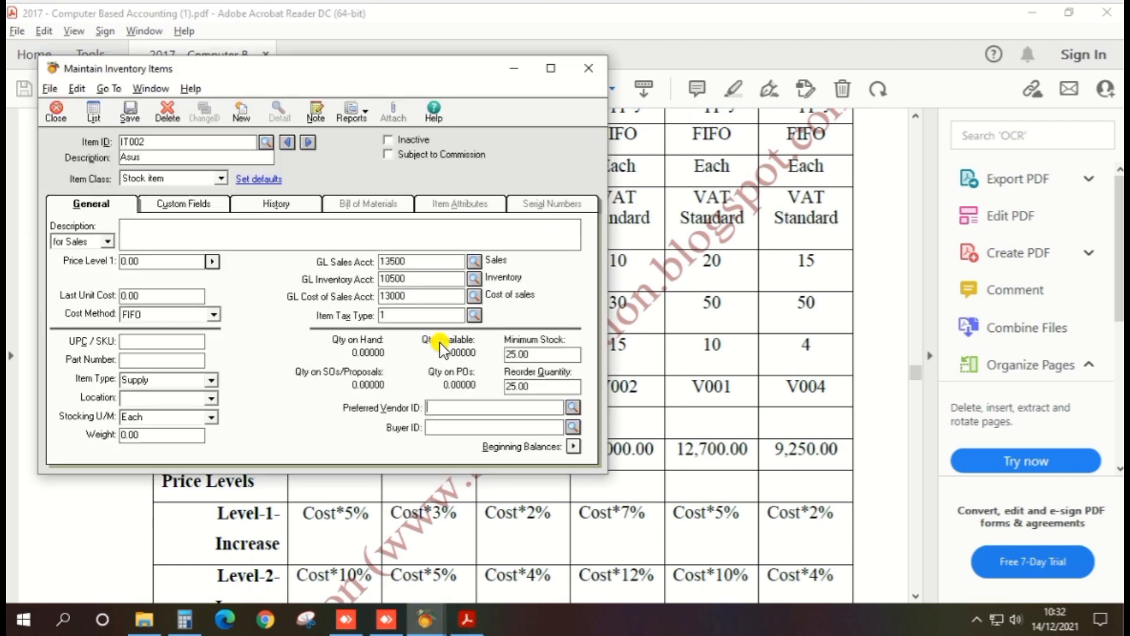
type("v003")
key("Tab")
left_click(605, 418)
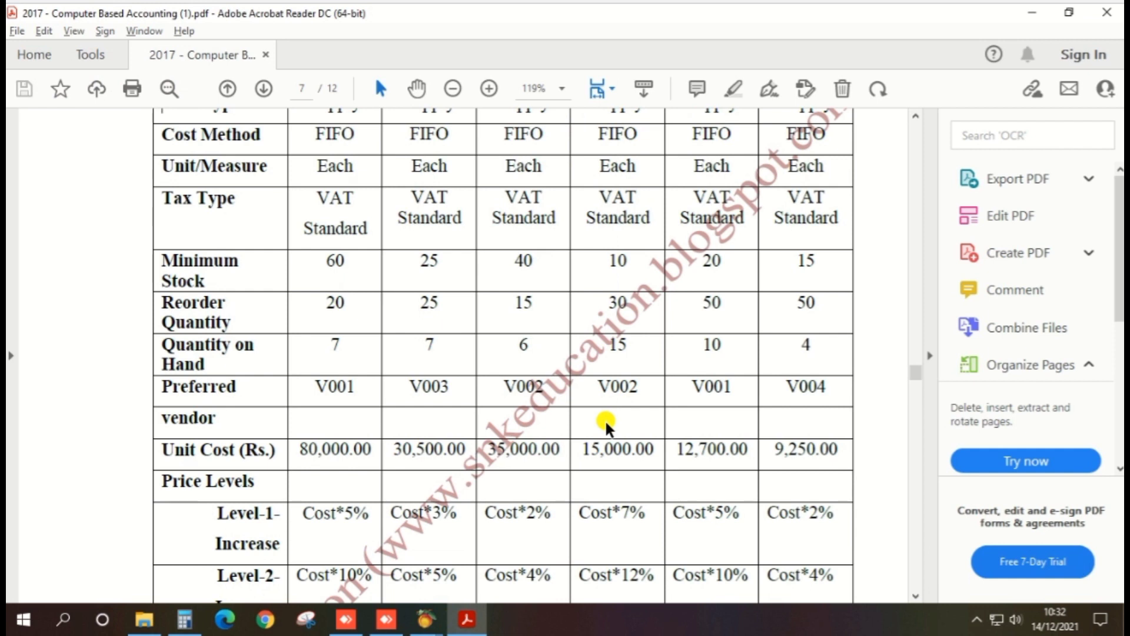
key("alt+Tab")
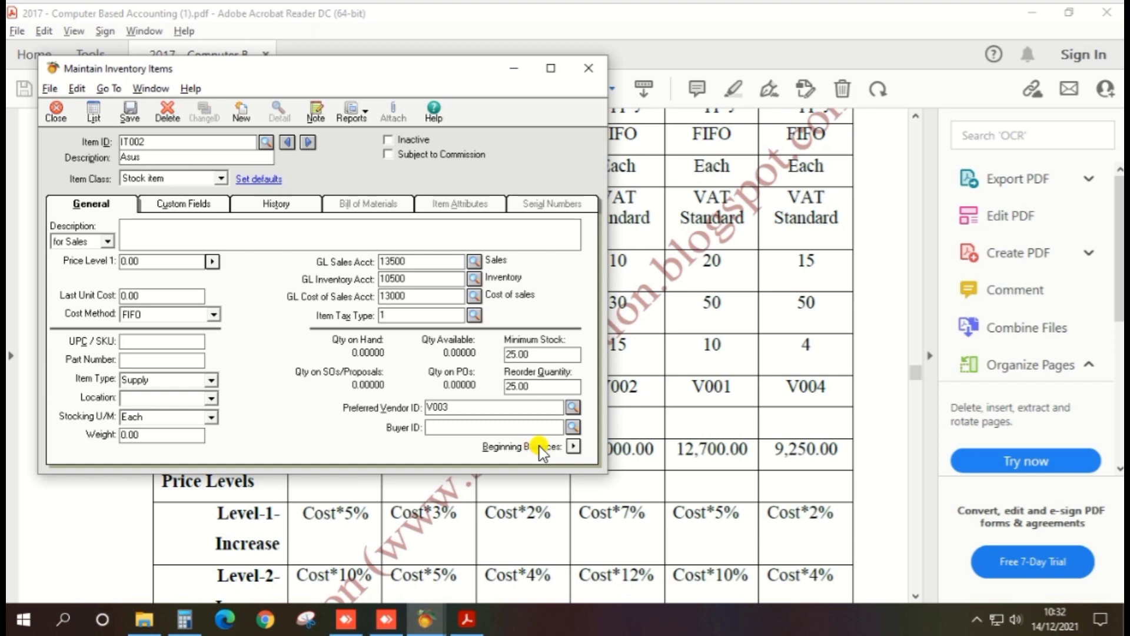
left_click(129, 113)
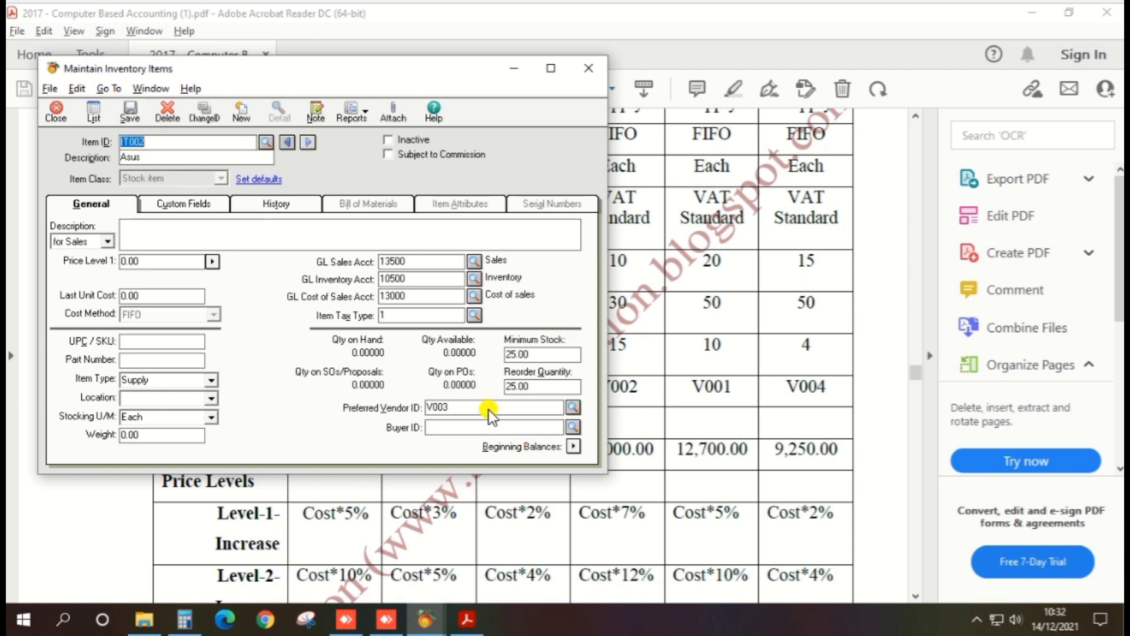
Step: Enter the beginning balance of IT002 with a quantity of 7 and a unit cost of 30,500.00 from the exam paper
left_click(575, 445)
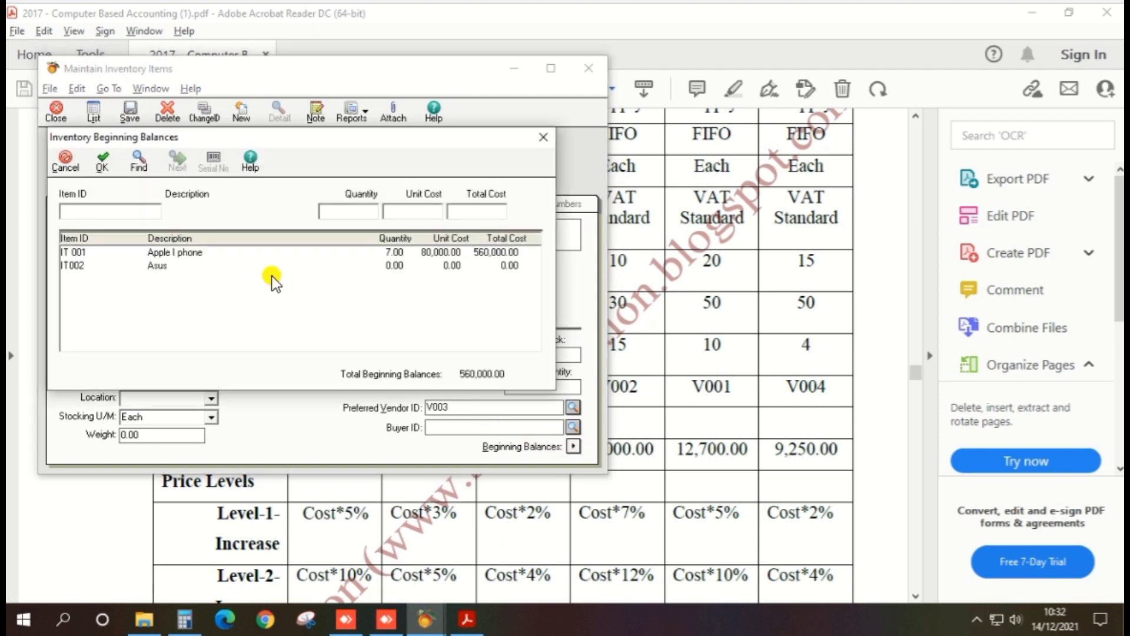
left_click(163, 268)
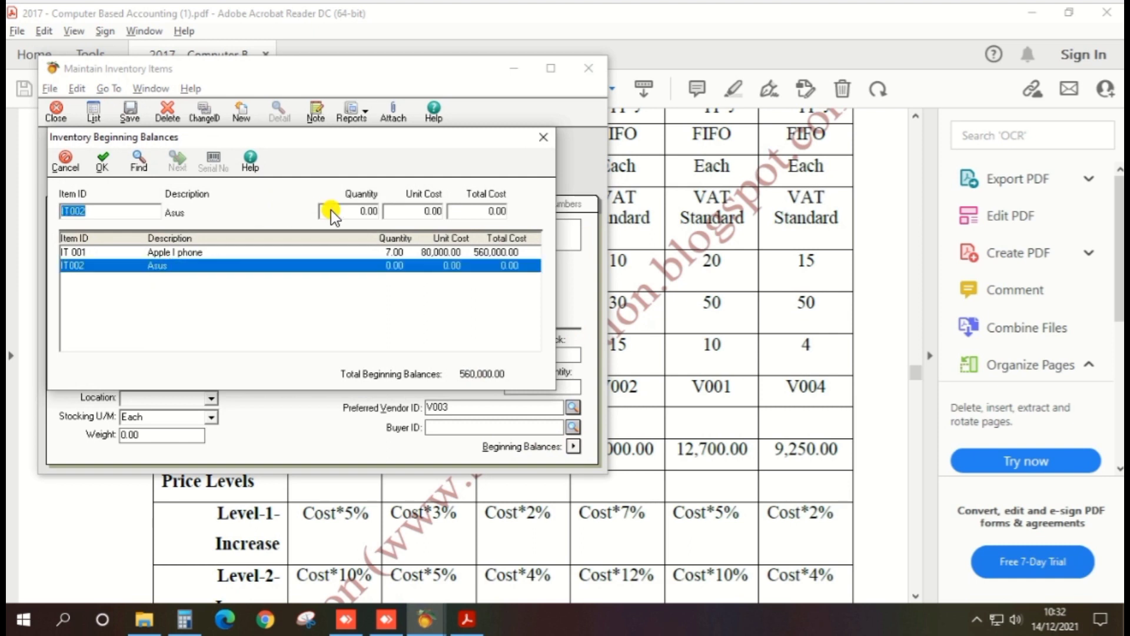
left_click(349, 211)
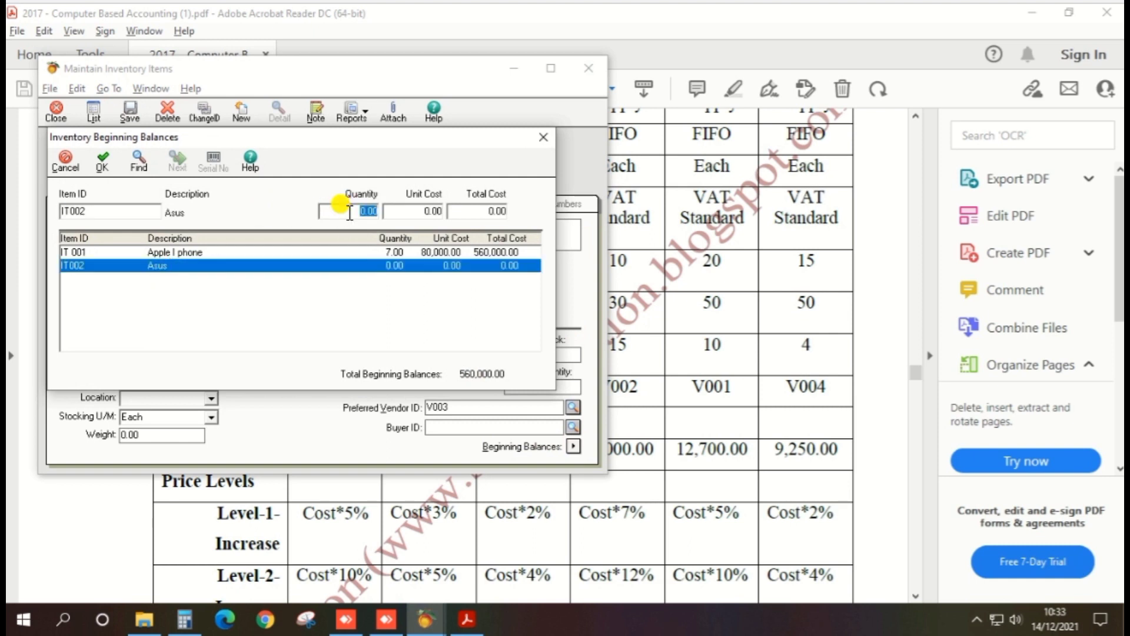
type("7")
key("Tab")
key("alt+Tab")
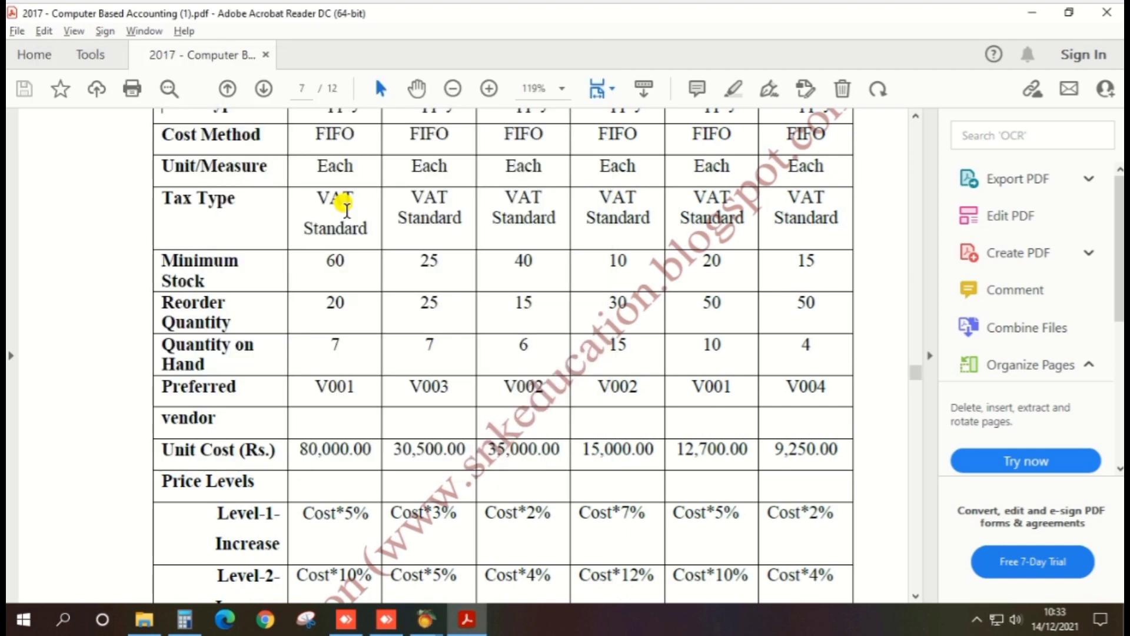
key("alt+Tab")
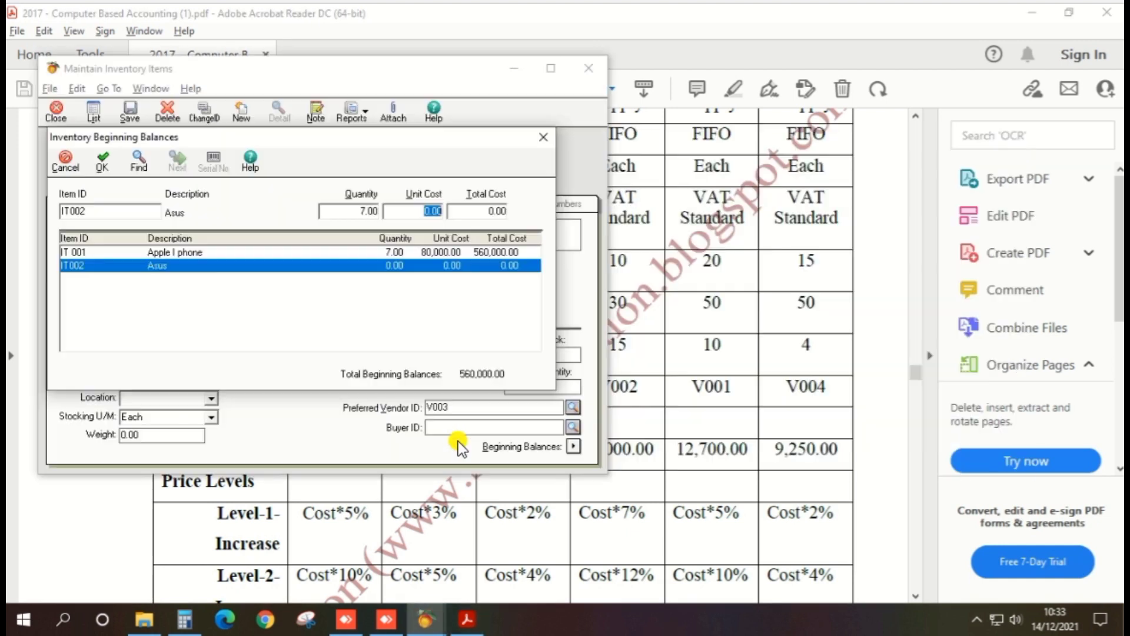
type("30500")
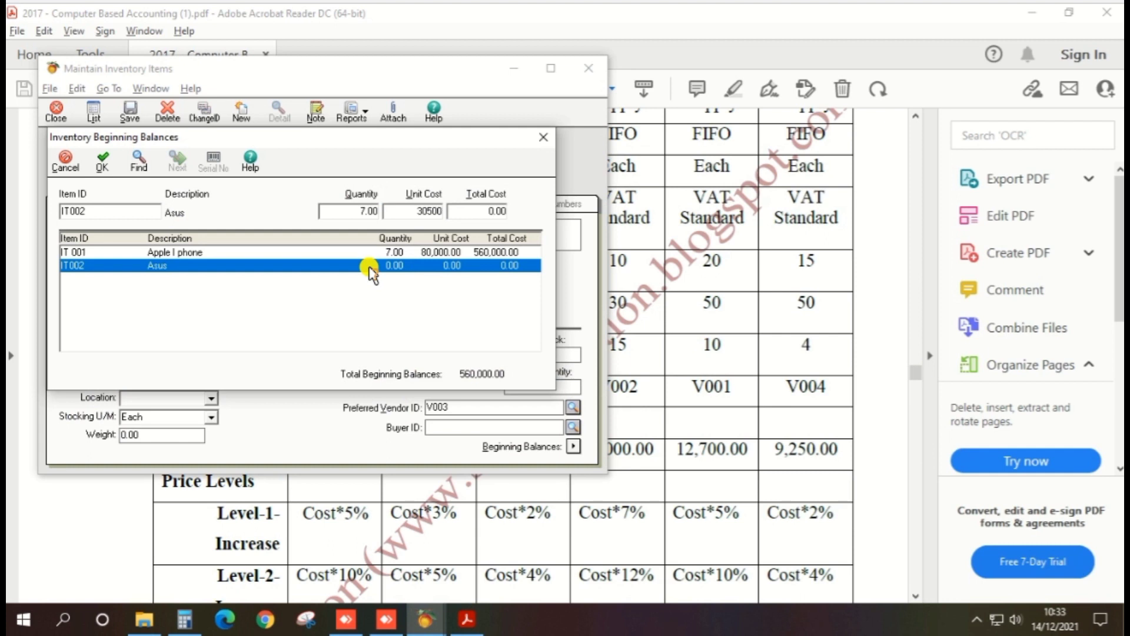
key("Tab")
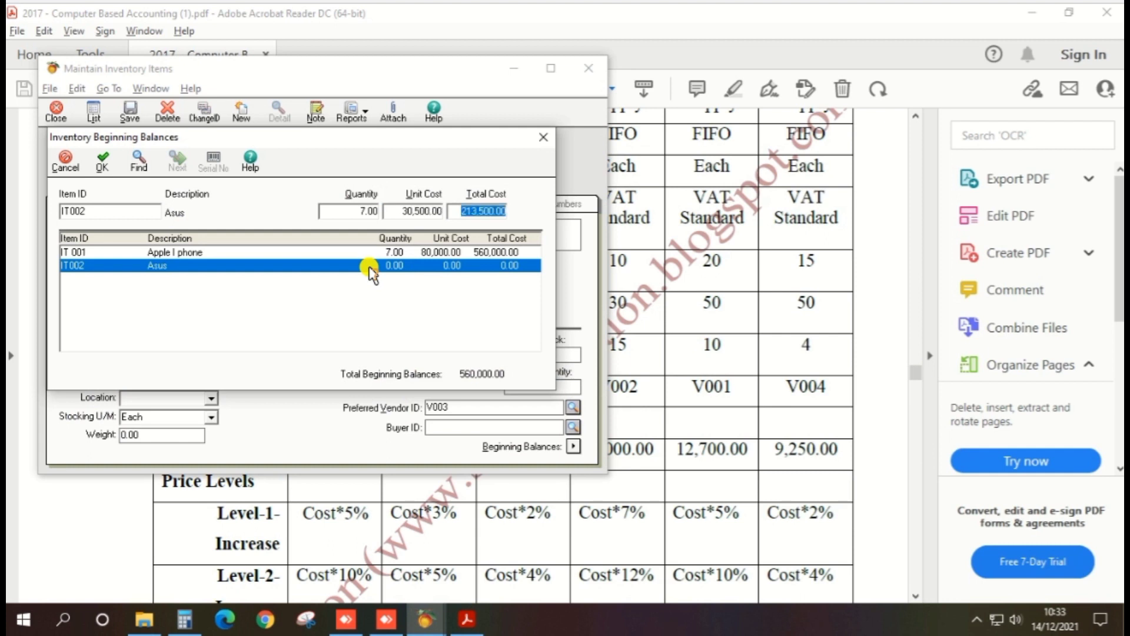
left_click(101, 165)
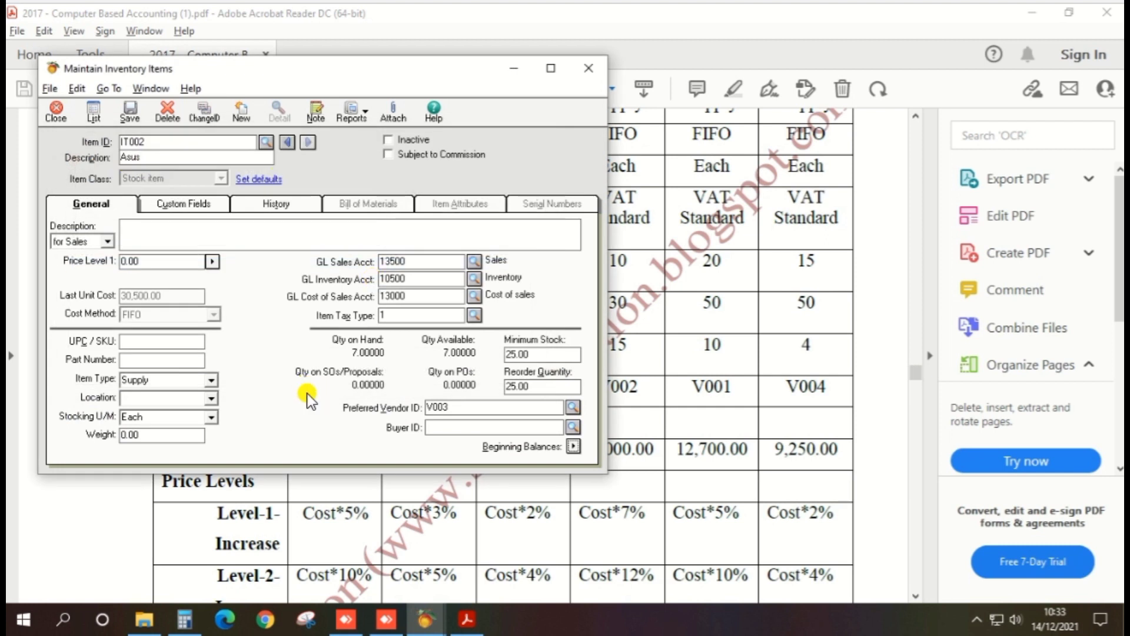
Step: Look up the Asus price levels in the exam paper and calculate level 1 in Calculator as 30500 × 0.03 plus 30500
key("alt+Tab")
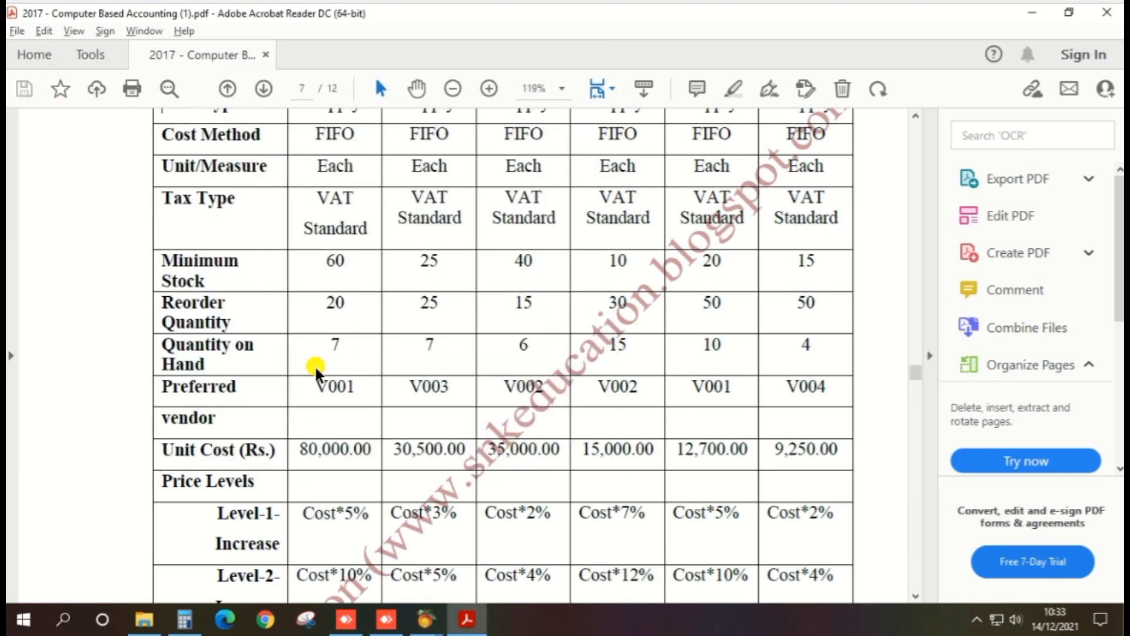
scroll(341, 494, "down", 5)
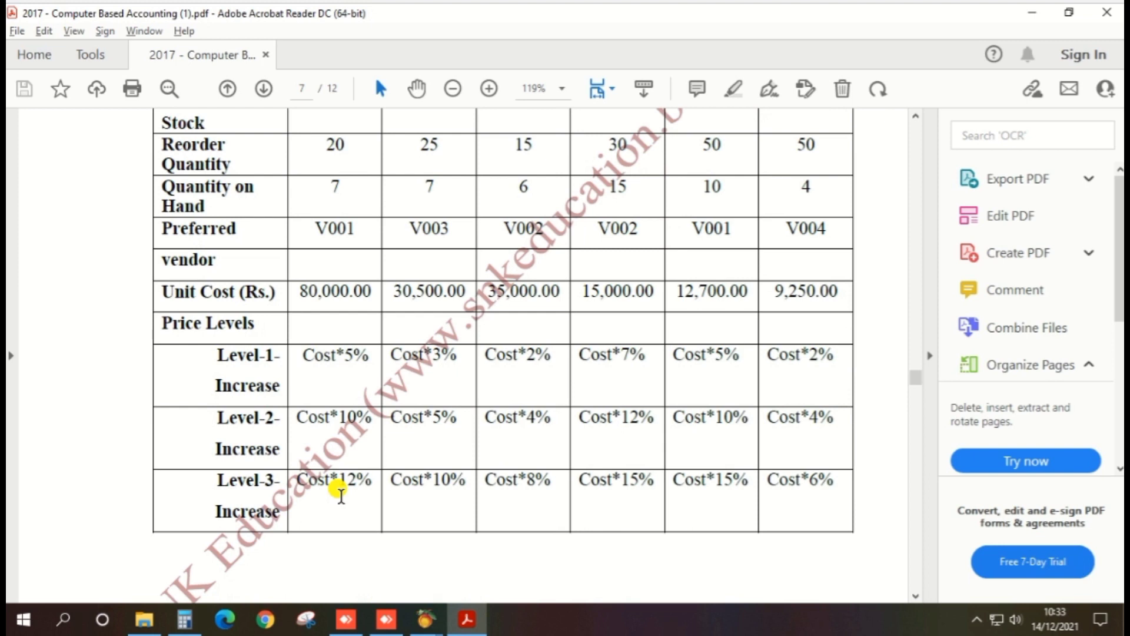
key("alt+Tab")
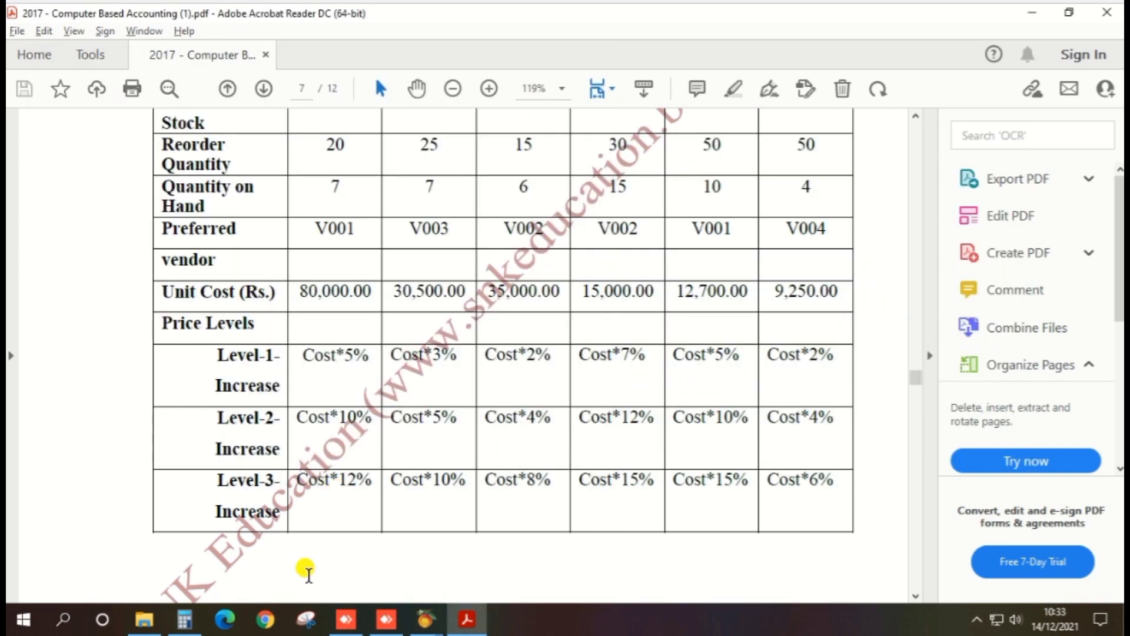
left_click(177, 628)
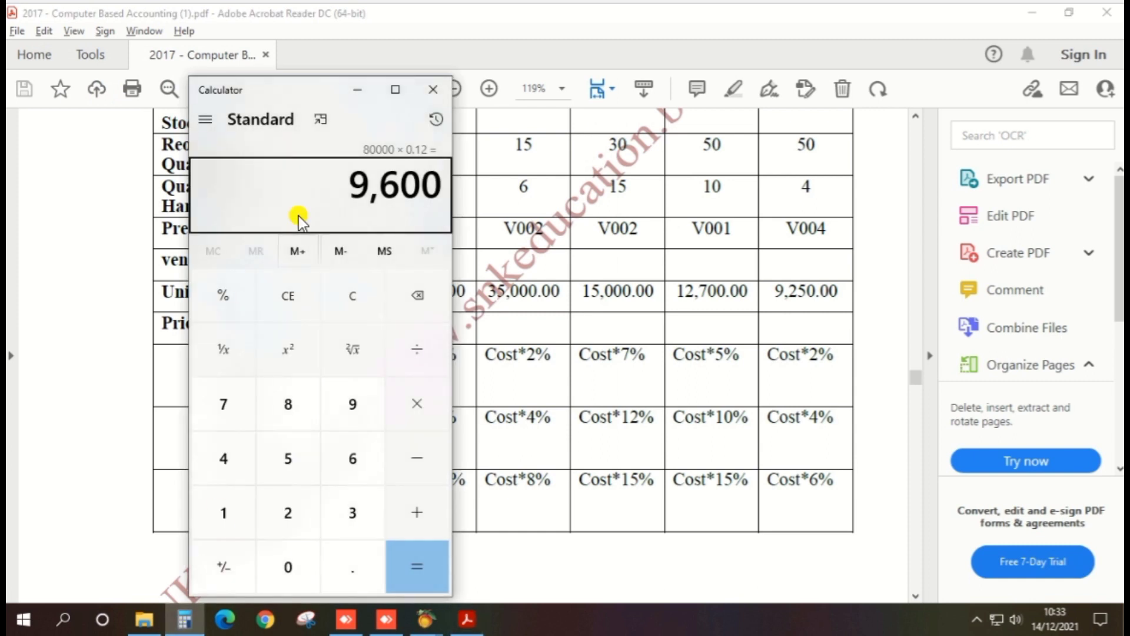
key("Escape")
type("305")
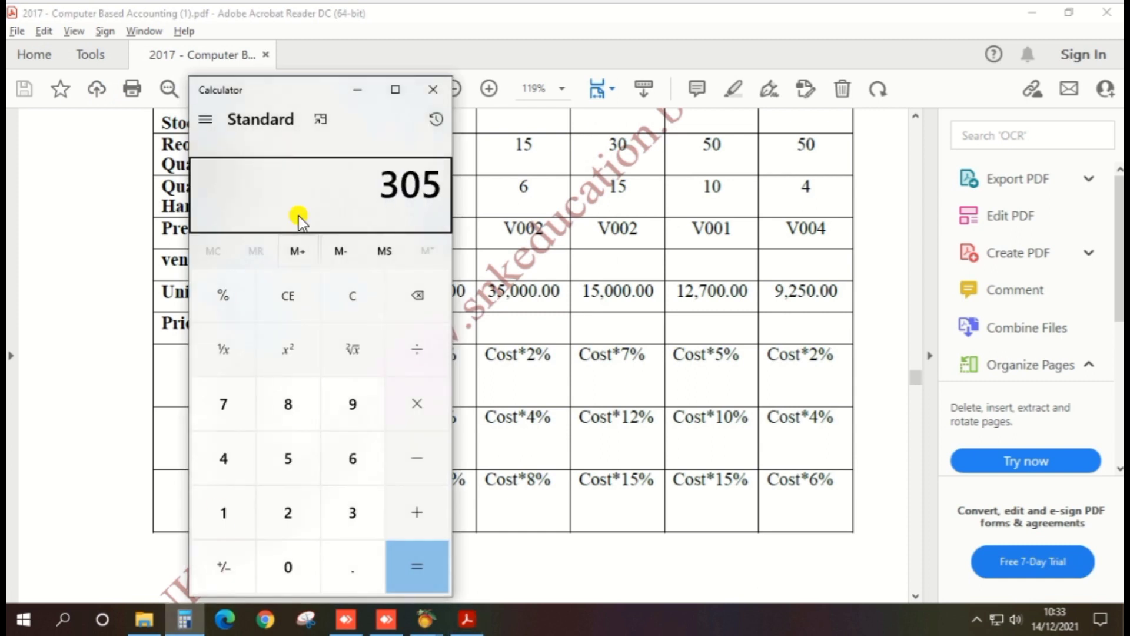
type("00*0.03")
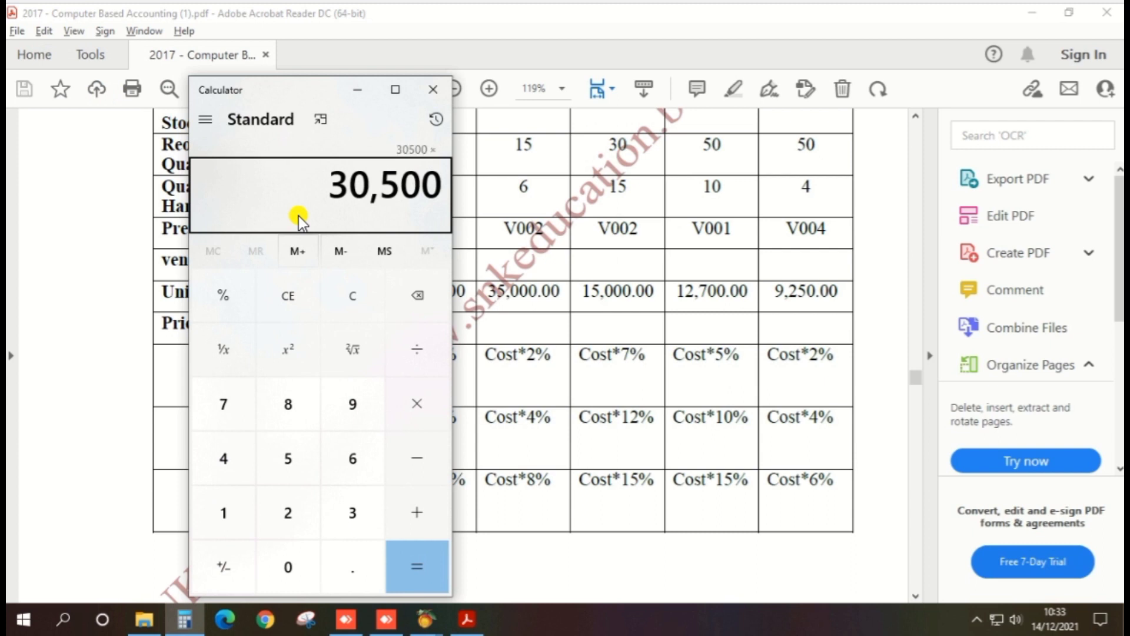
key("Return")
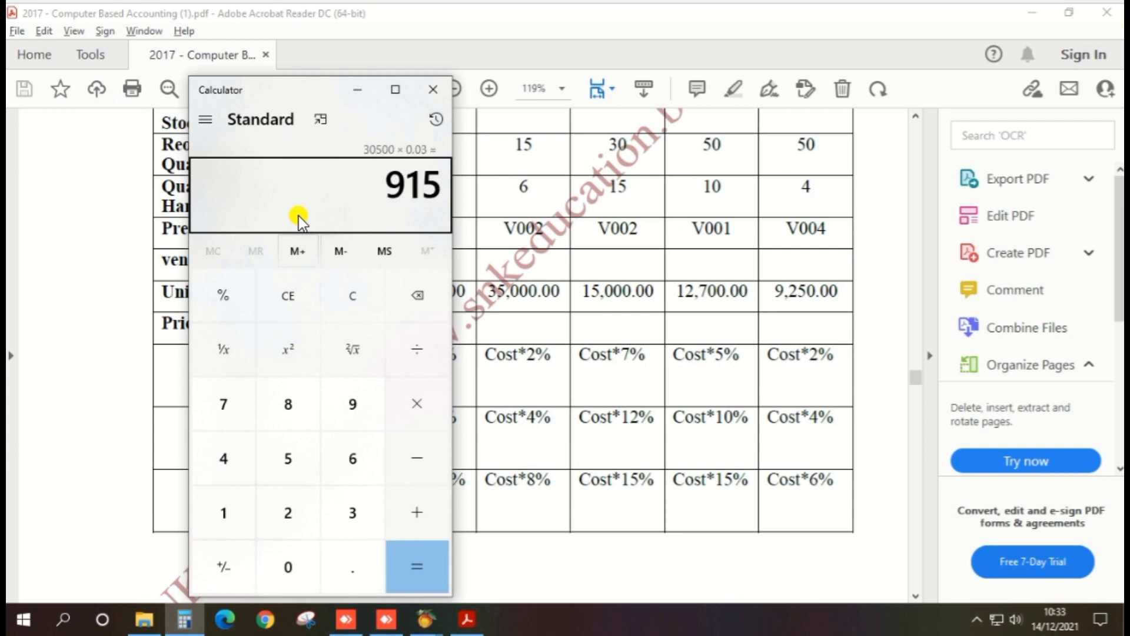
key("plus")
type("30500")
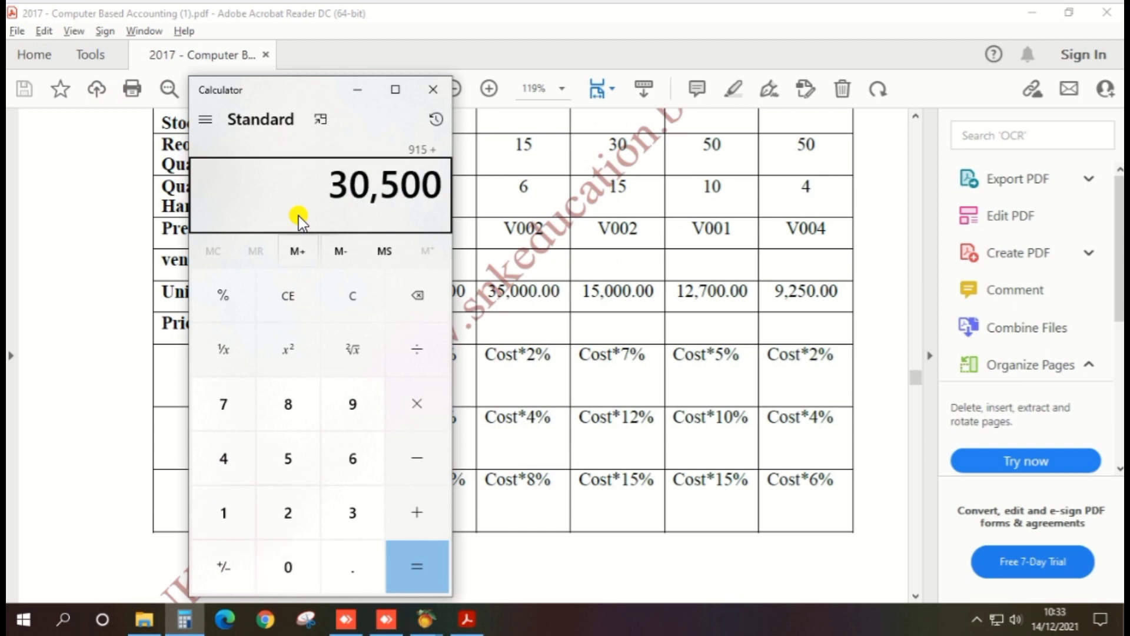
key("Return")
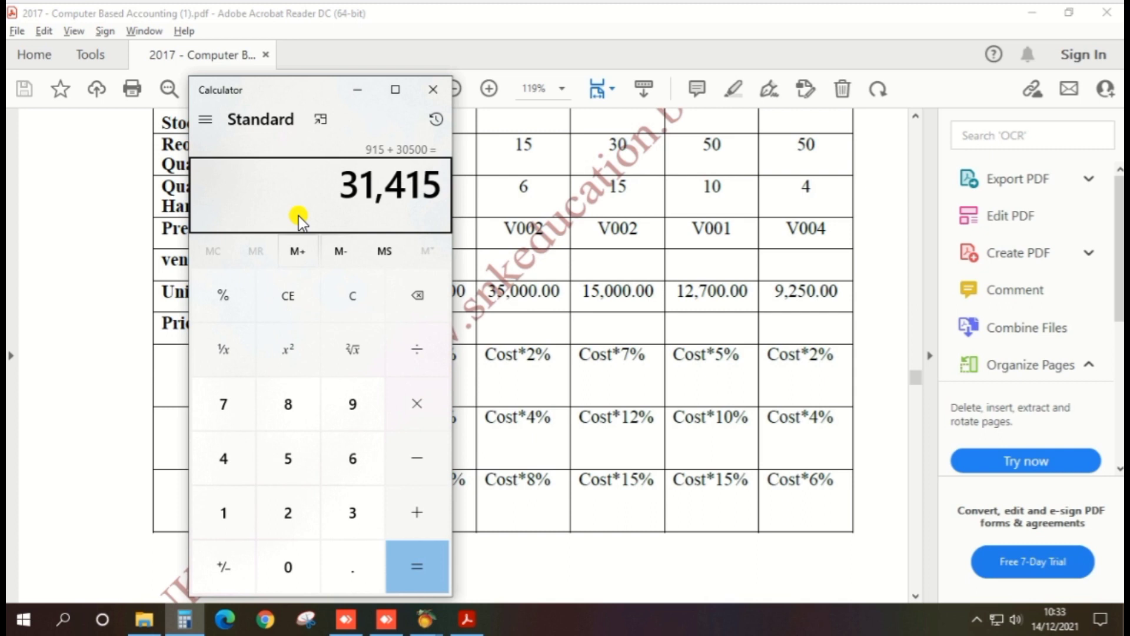
Step: Switch to Peachtree Accounting and set Price Level 1 of item IT002 to 31,415.00
key("alt+Tab")
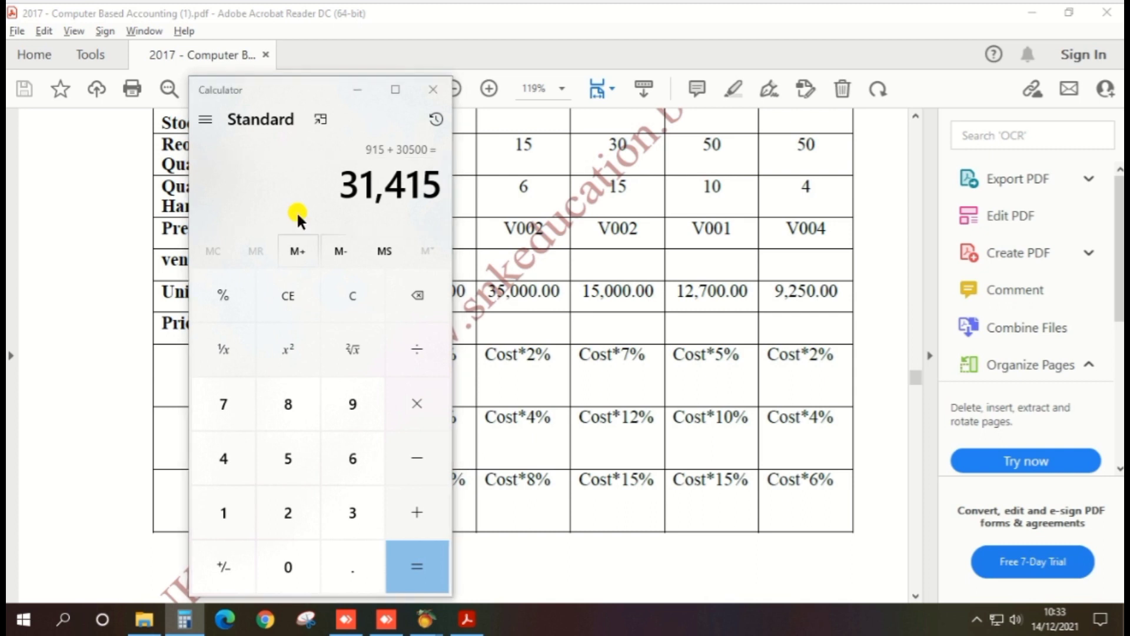
key("alt+Tab")
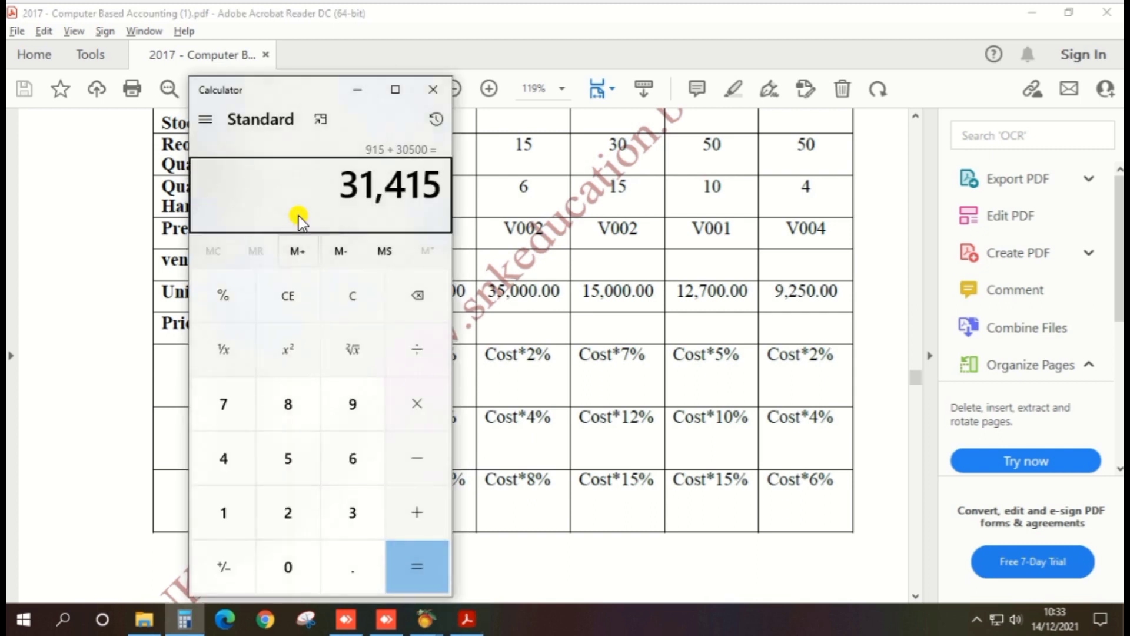
key("alt+Tab")
key("alt+Tab")
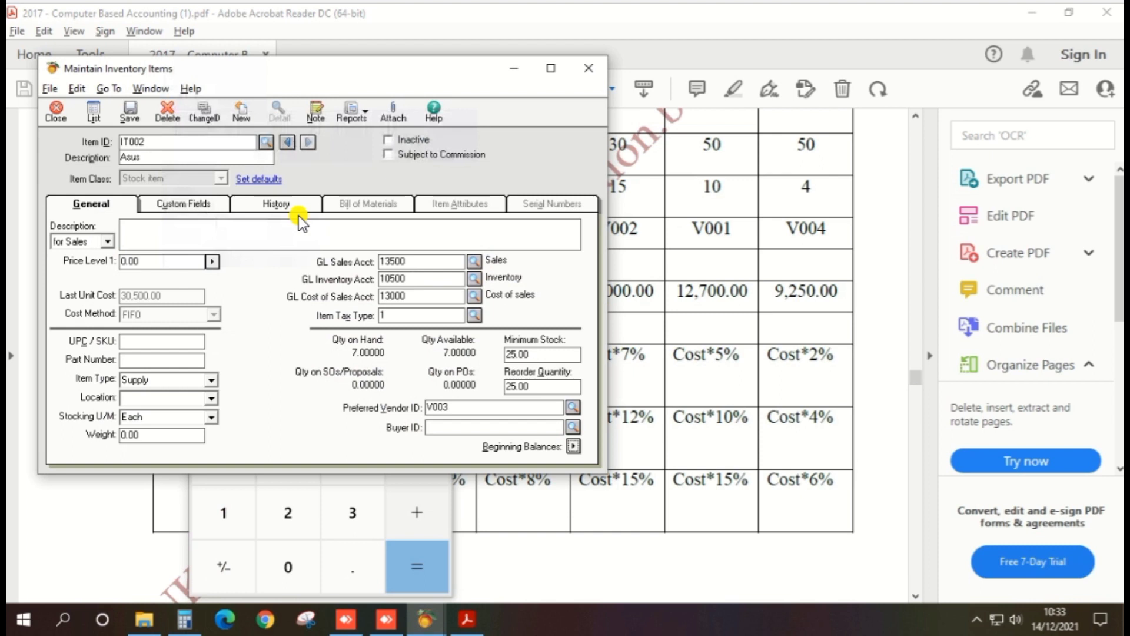
left_click(213, 264)
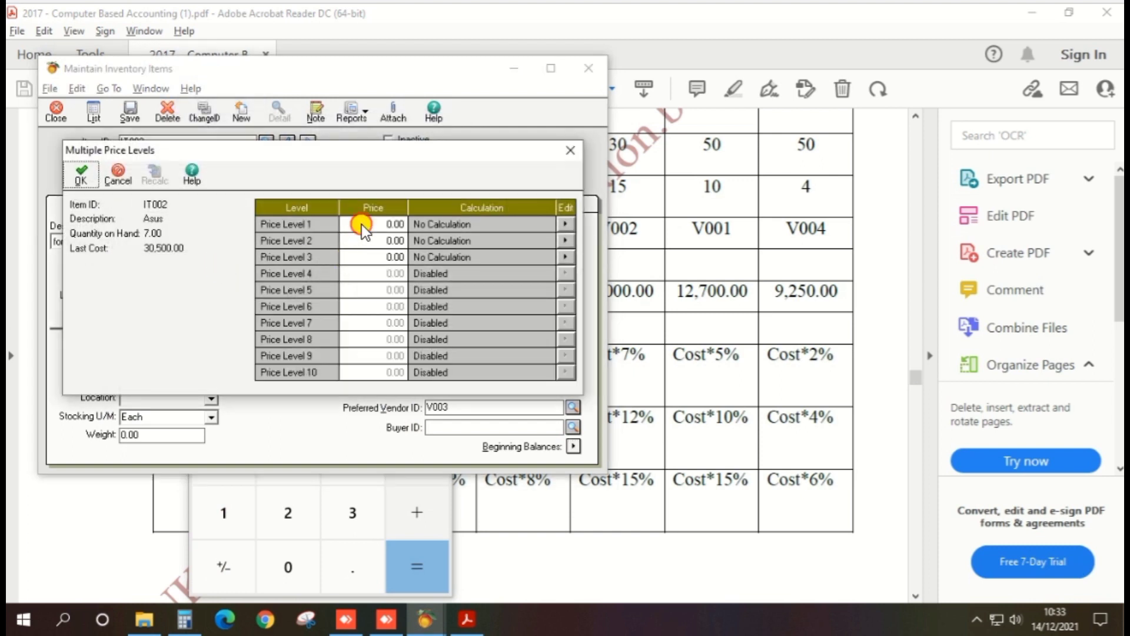
left_click(362, 224)
type("31")
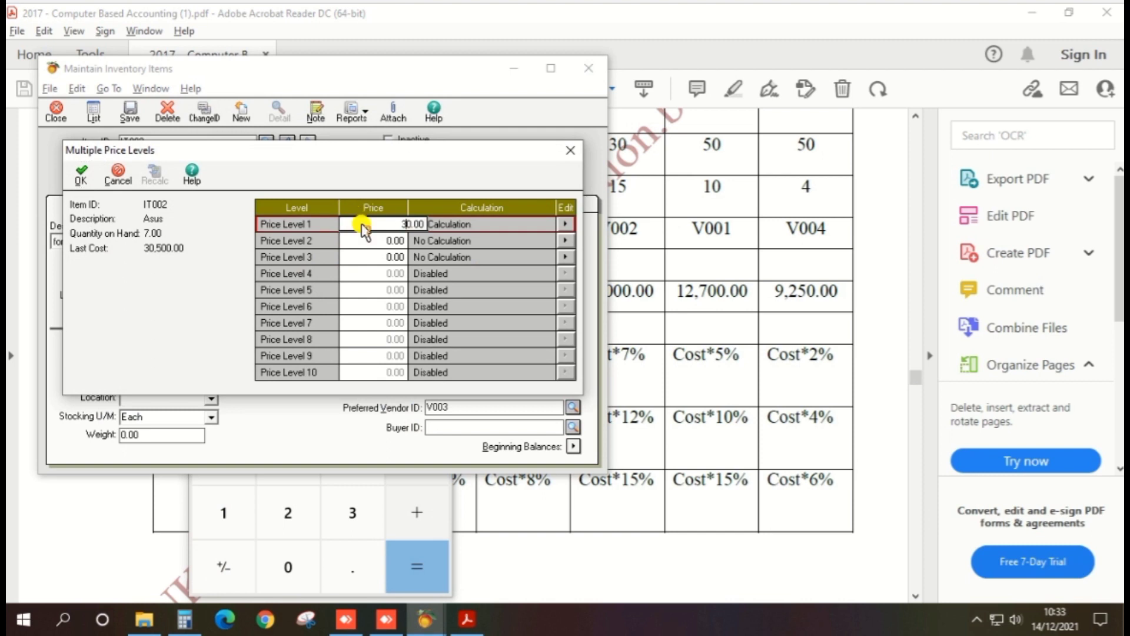
type("415")
key("Tab")
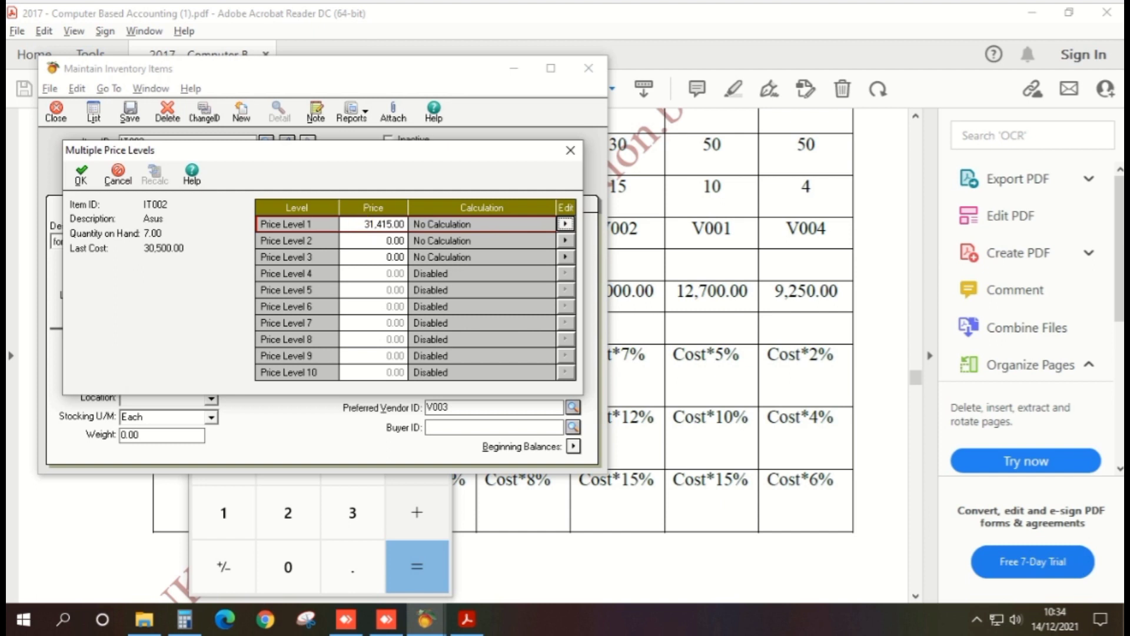
Step: Look up the Asus level 2 increase in the exam paper and calculate it in Calculator as 30500 × 0.05 plus 30500
left_click(644, 493)
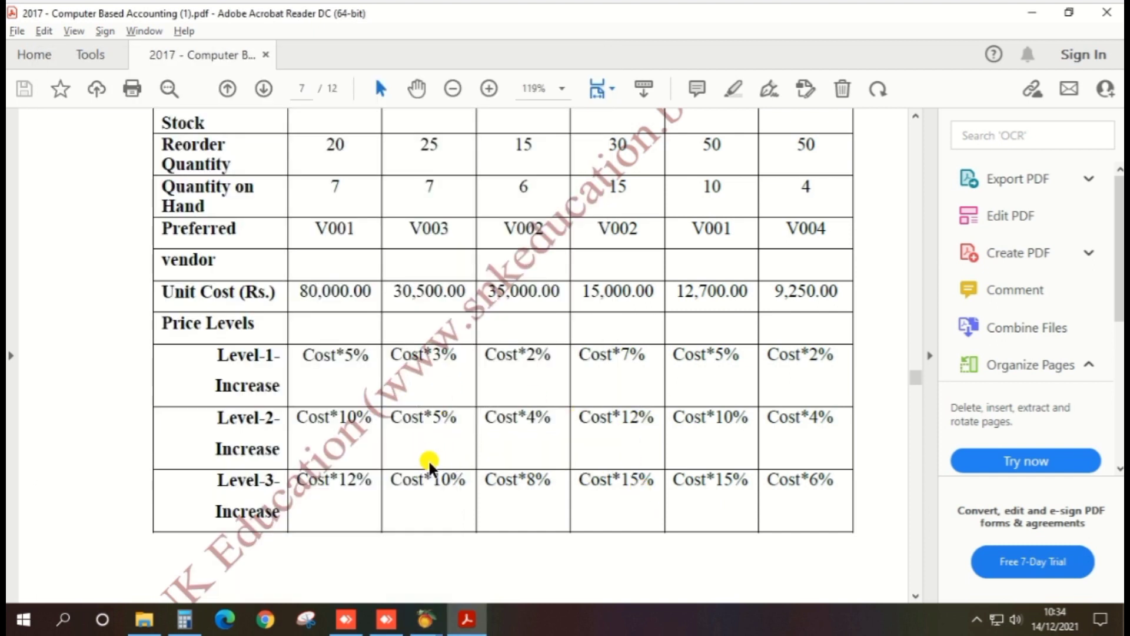
left_click(188, 621)
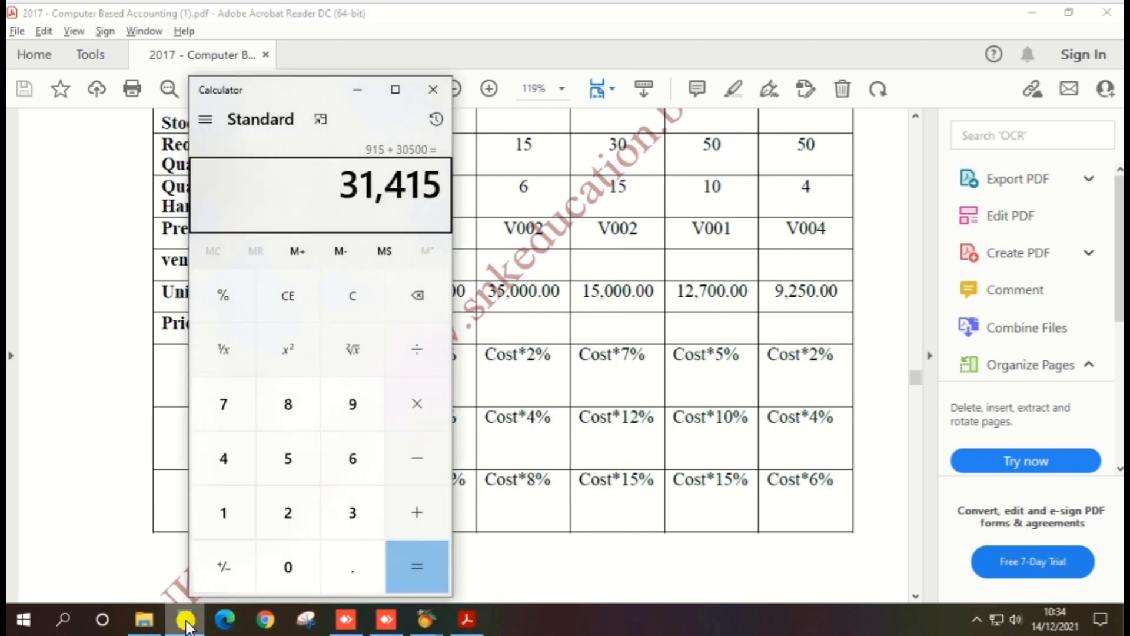
type("30500")
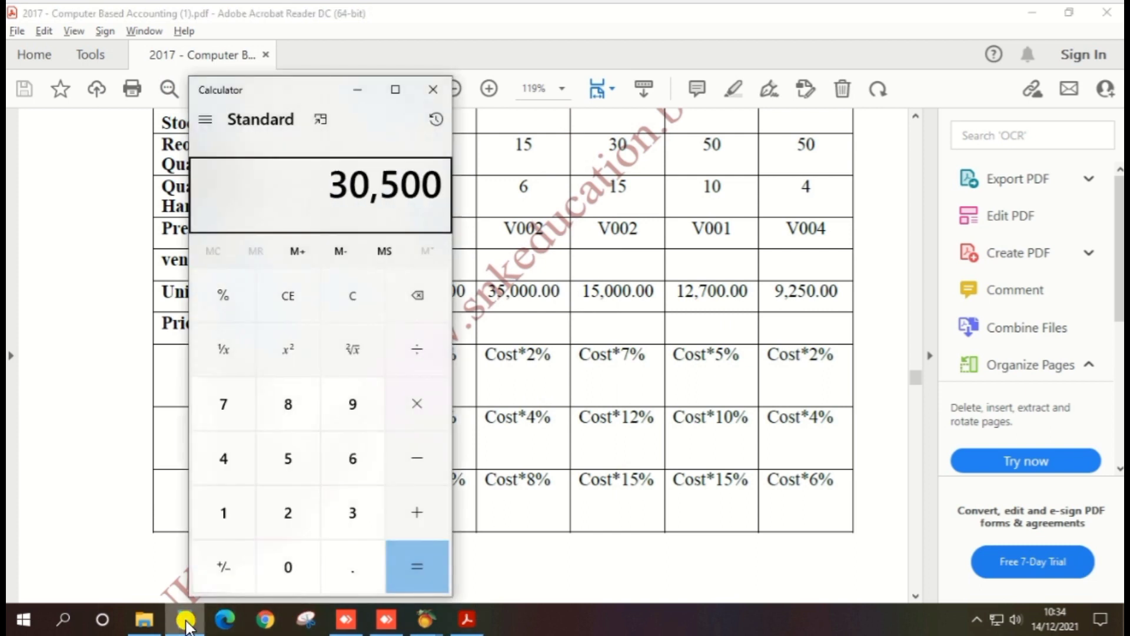
type("*0.05")
key("Return")
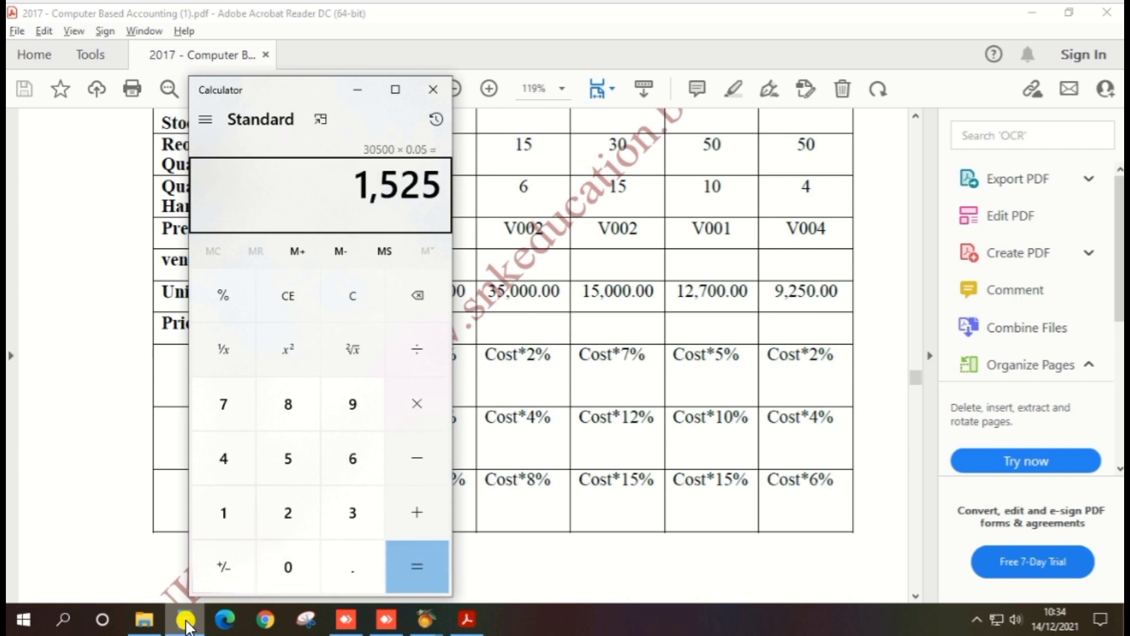
type("+30500")
key("Return")
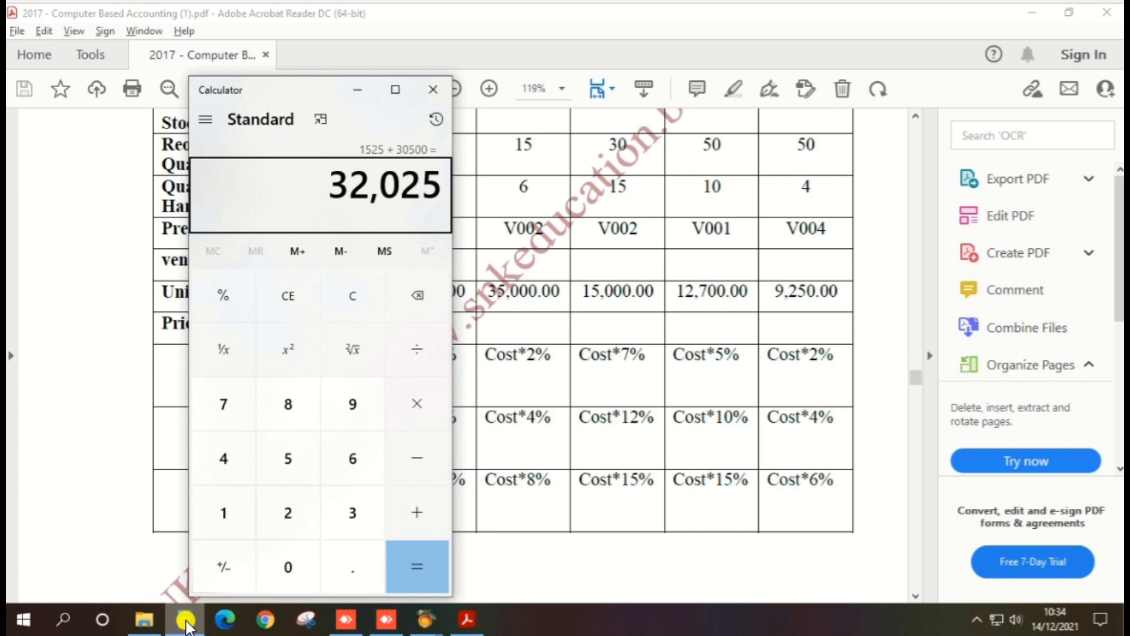
left_click(186, 623)
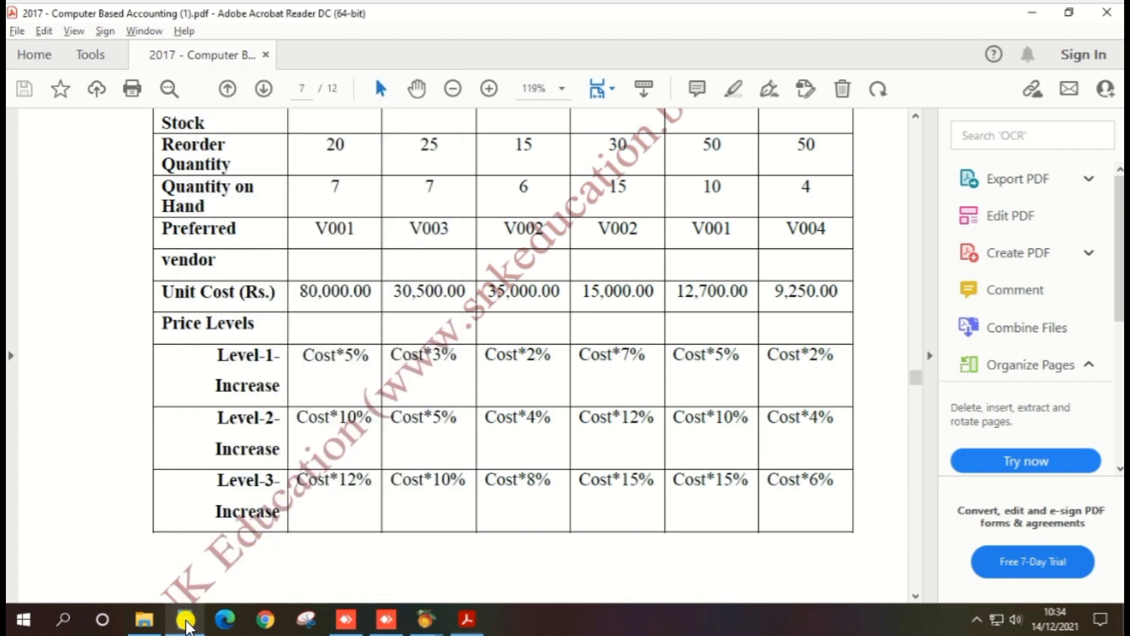
Step: Return to the multiple price levels of IT002 in Peachtree Accounting and set Price Level 2 to 32,025.00
key("alt+Tab")
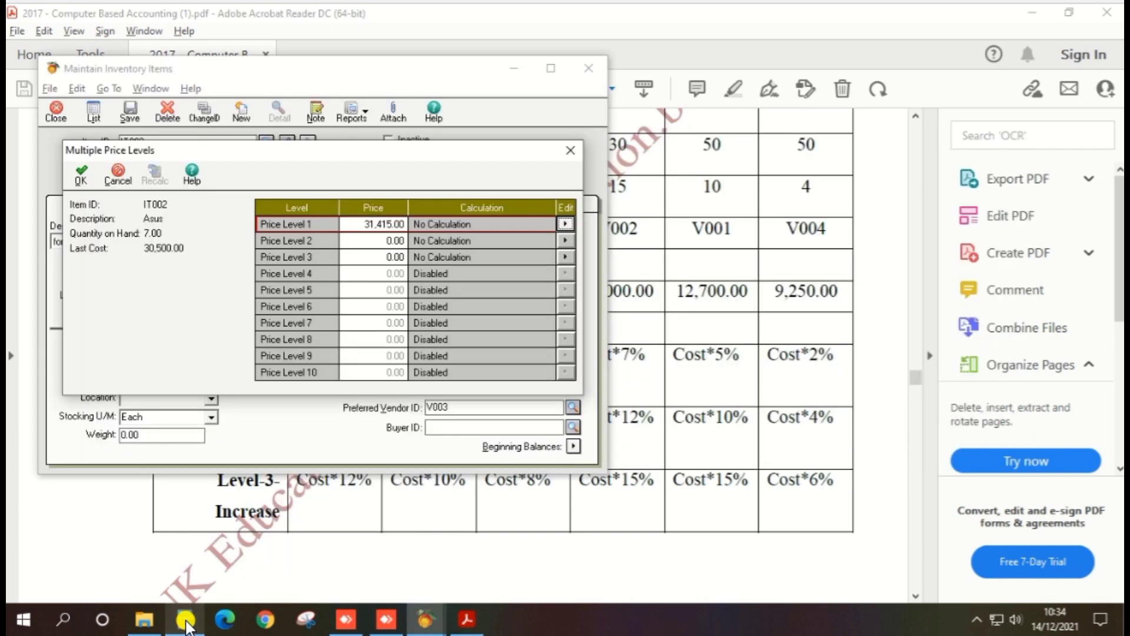
left_click(372, 240)
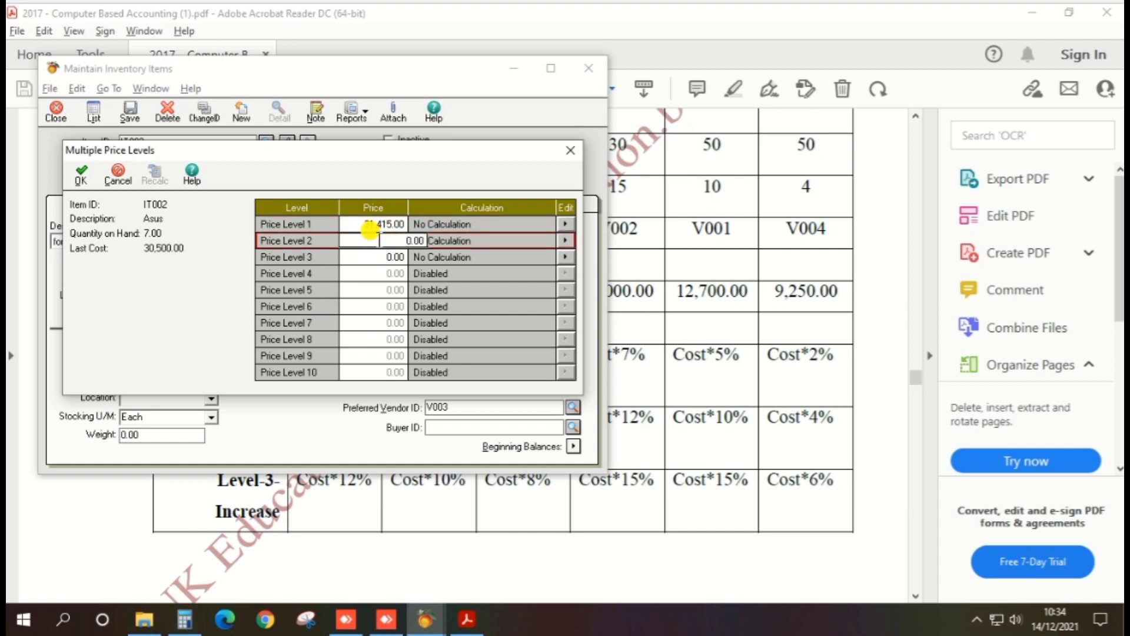
double_click(369, 232)
type("32,0")
type("25")
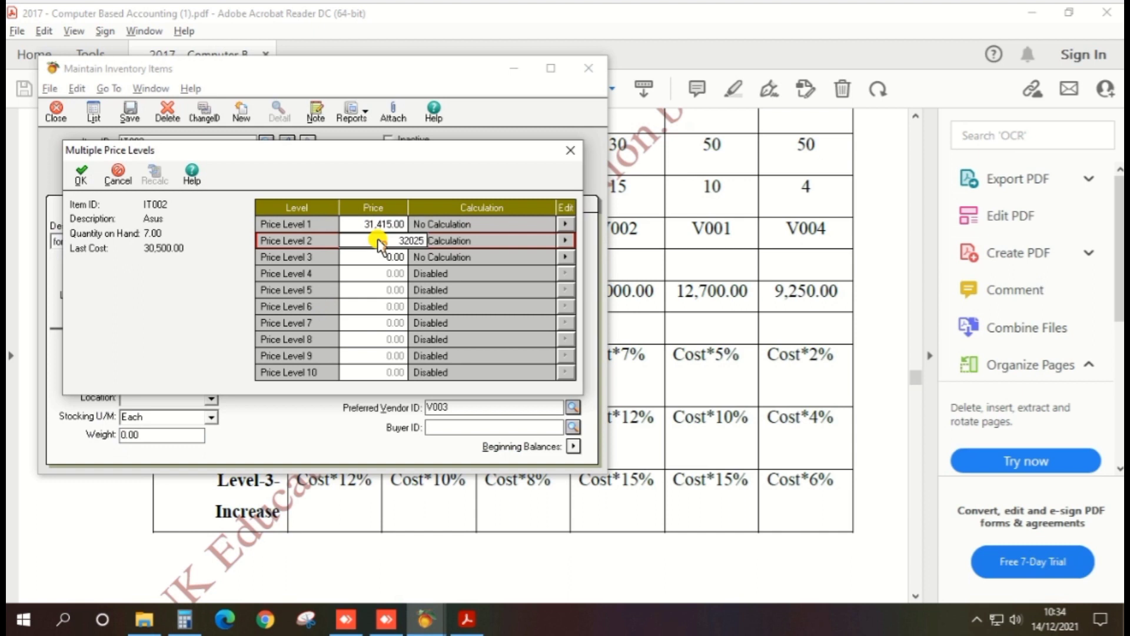
key("Tab")
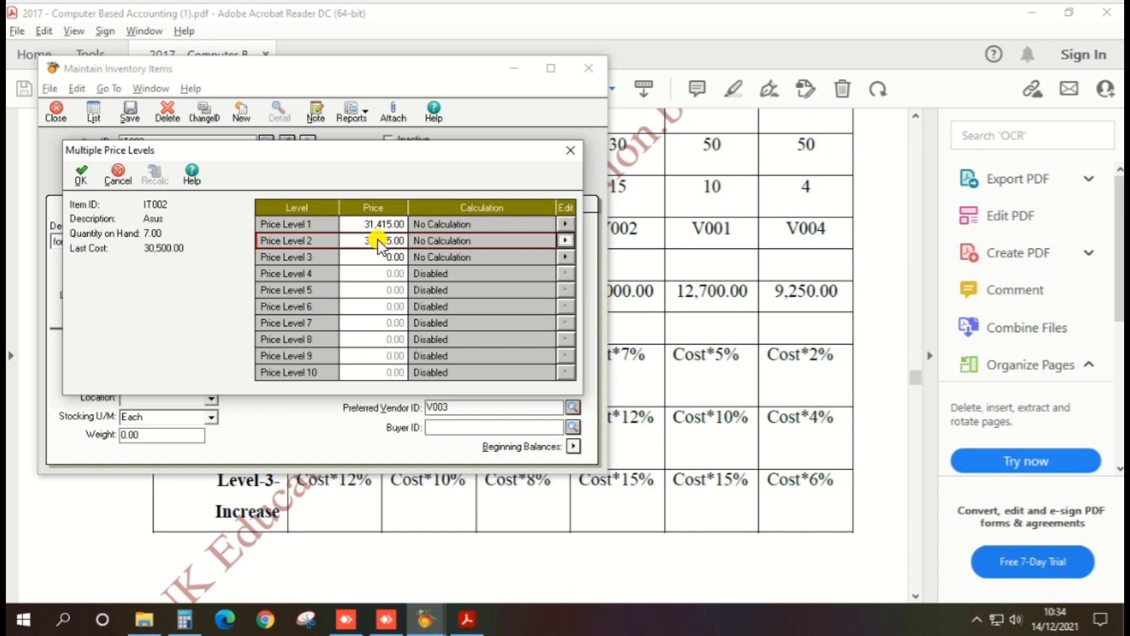
Step: Look up the Asus level 3 increase in the exam paper and calculate it in Calculator as 30500 × 0.1 plus 30500
left_click(390, 258)
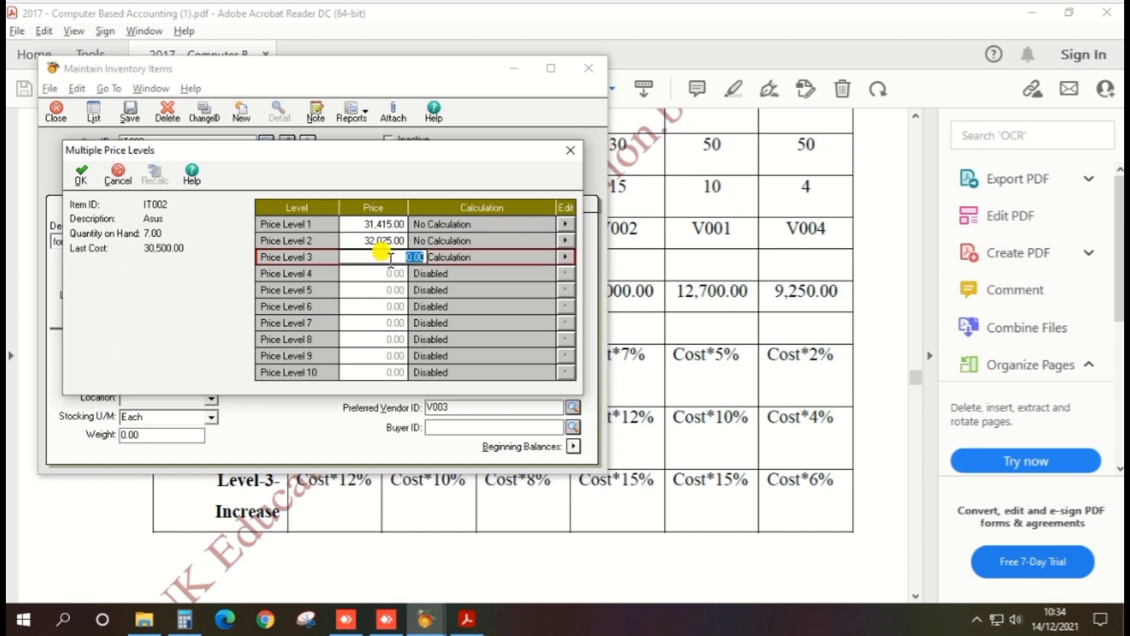
left_click(447, 502)
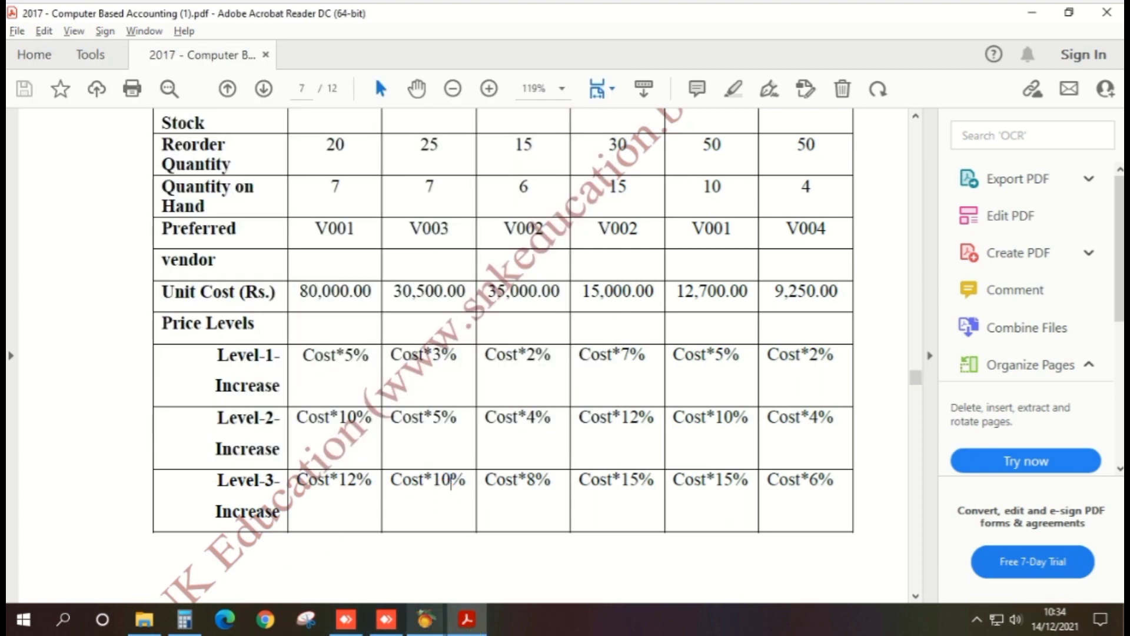
left_click(202, 621)
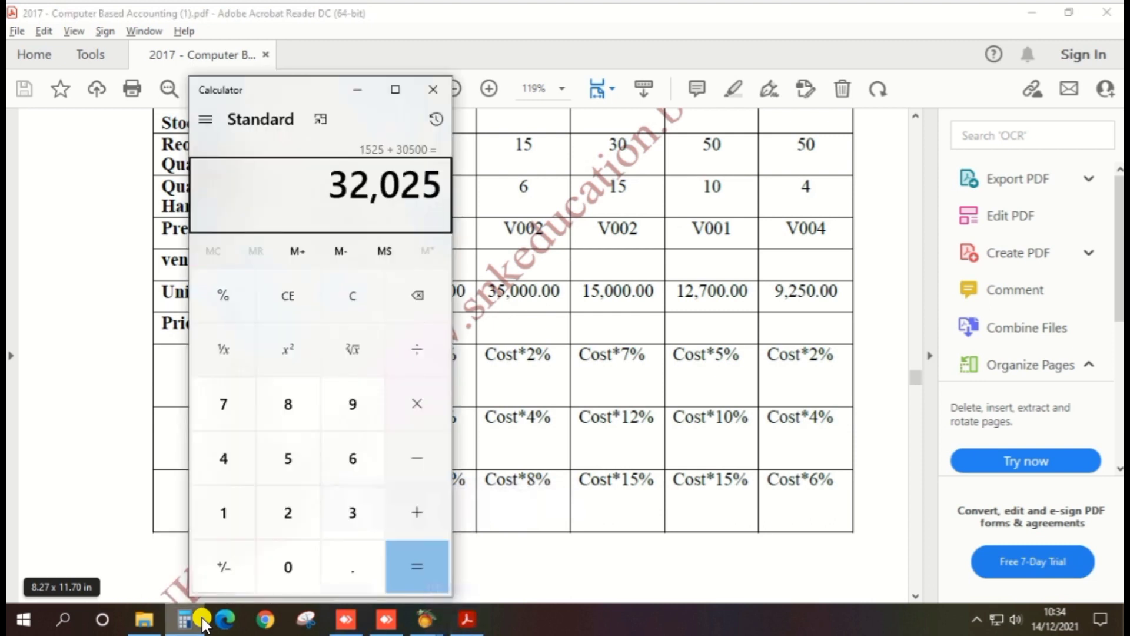
type("30500")
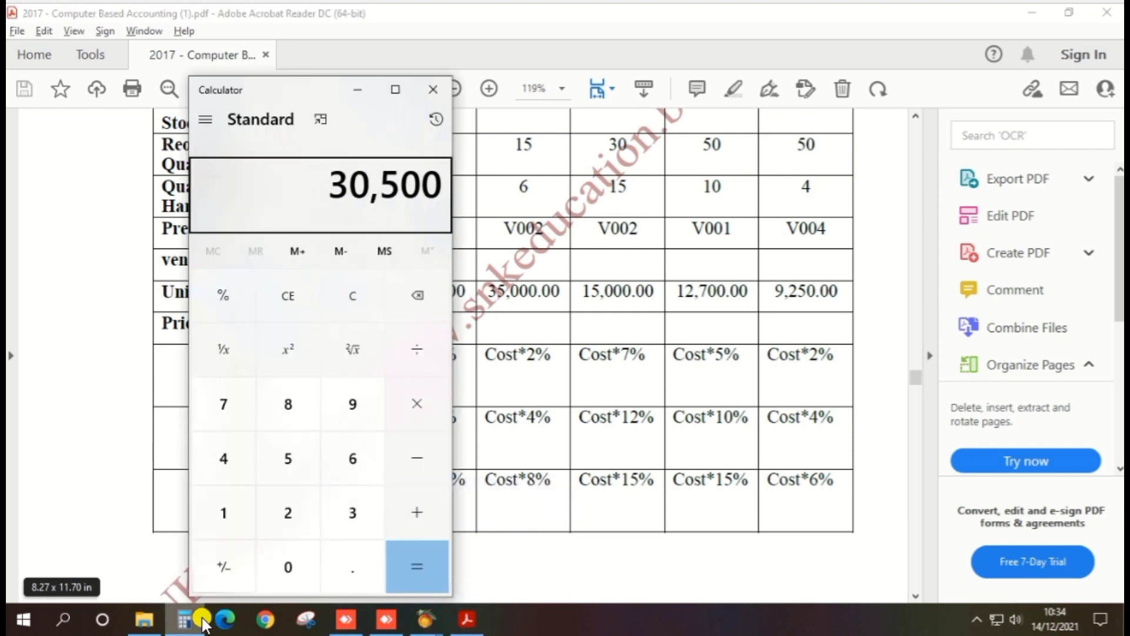
key("asterisk")
type(".1")
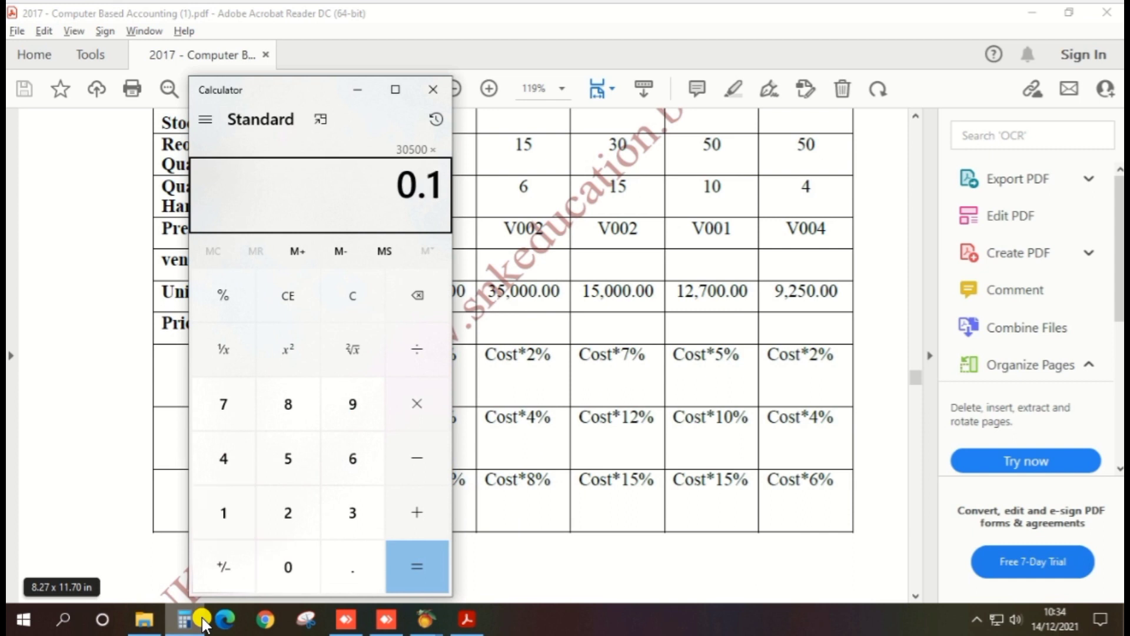
key("Return")
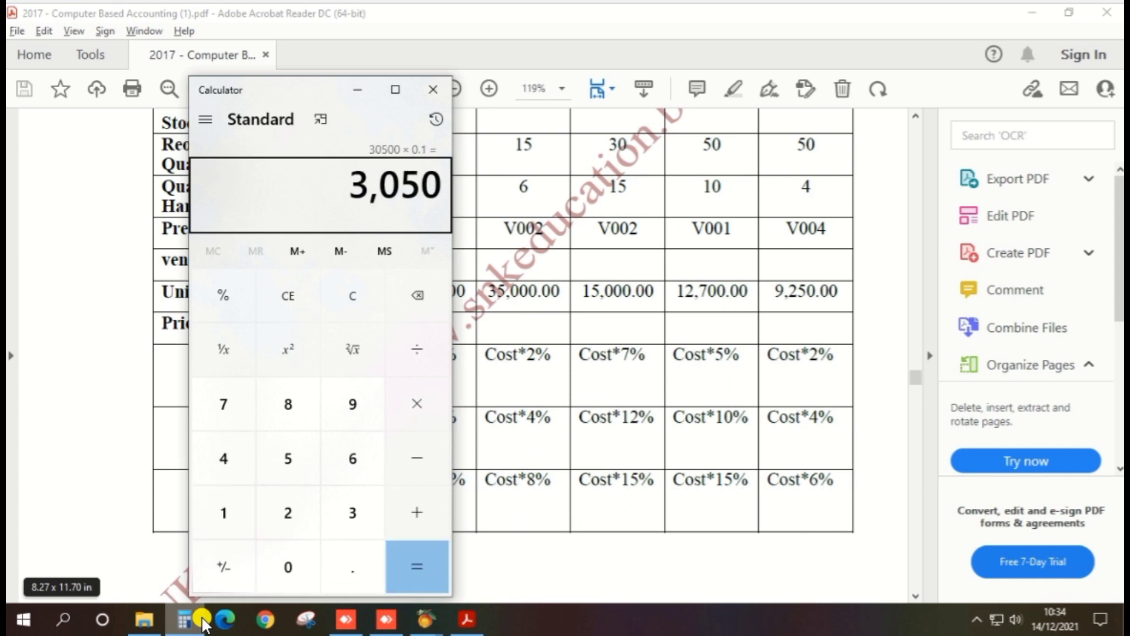
key("plus")
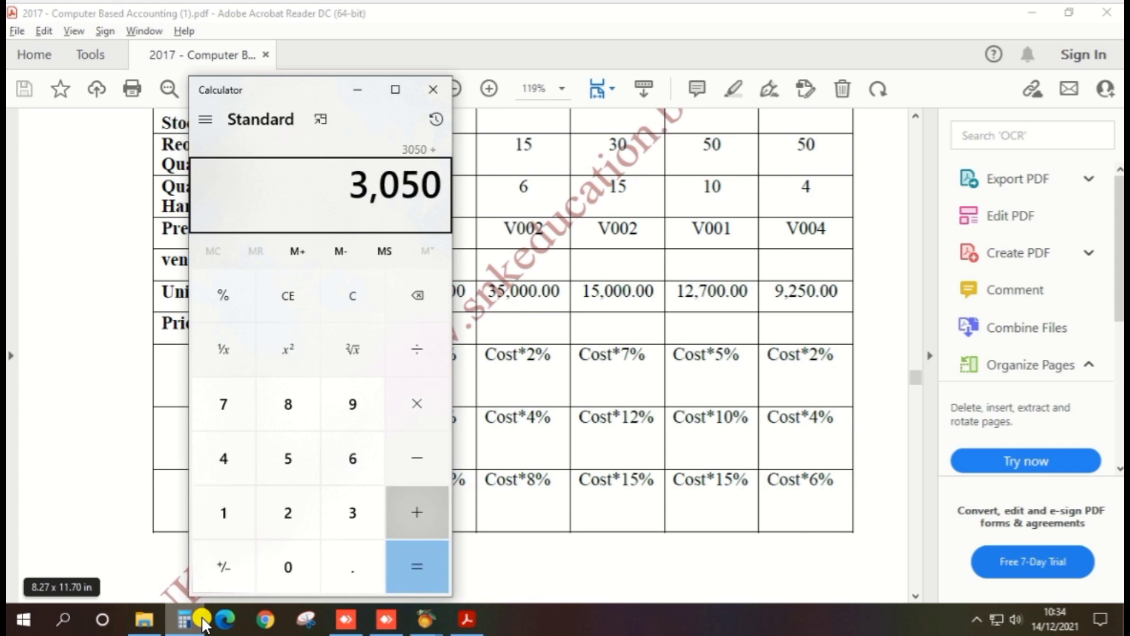
type("30500")
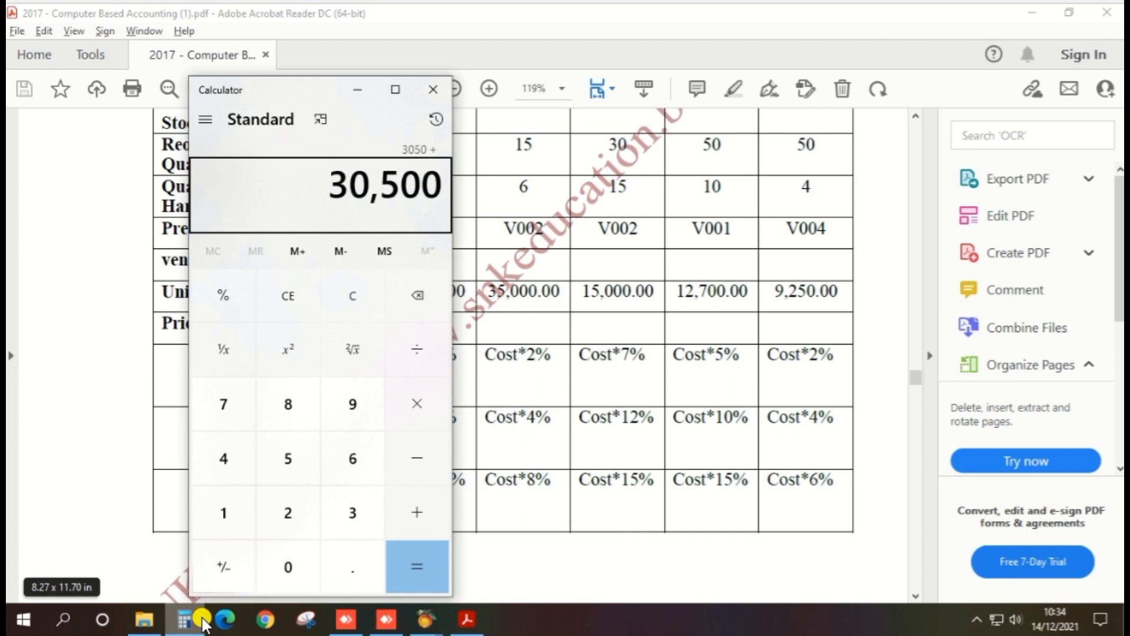
key("Return")
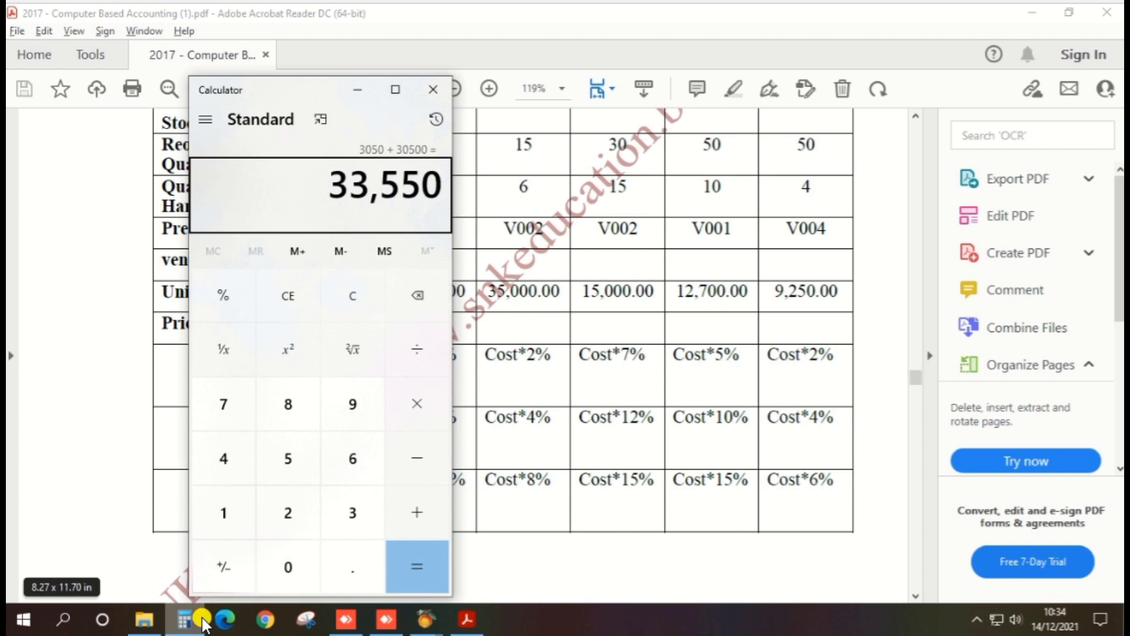
left_click(202, 621)
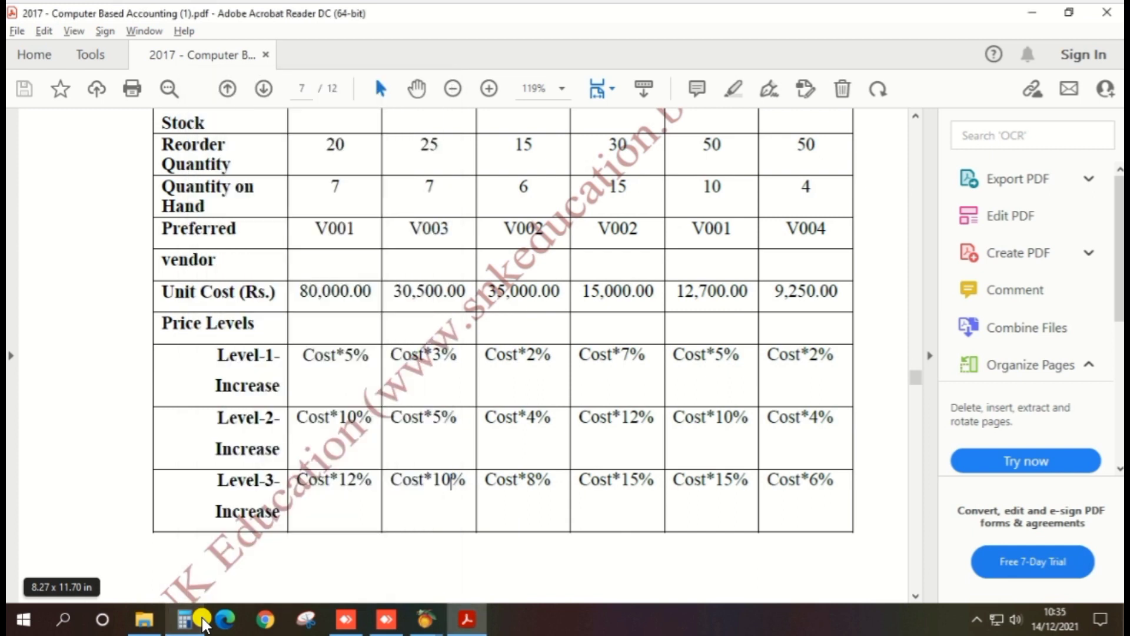
Step: Set Price Level 3 of IT002 to 33,550.00 in Peachtree Accounting and accept the price levels
key("alt+Tab")
key("Tab")
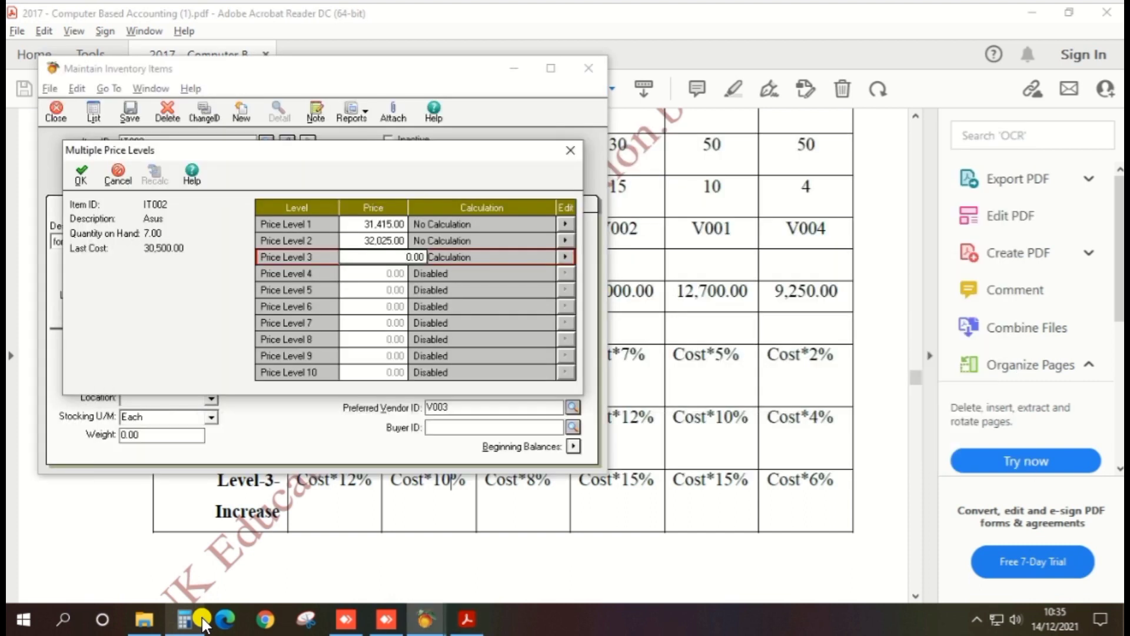
double_click(402, 259)
type("3355")
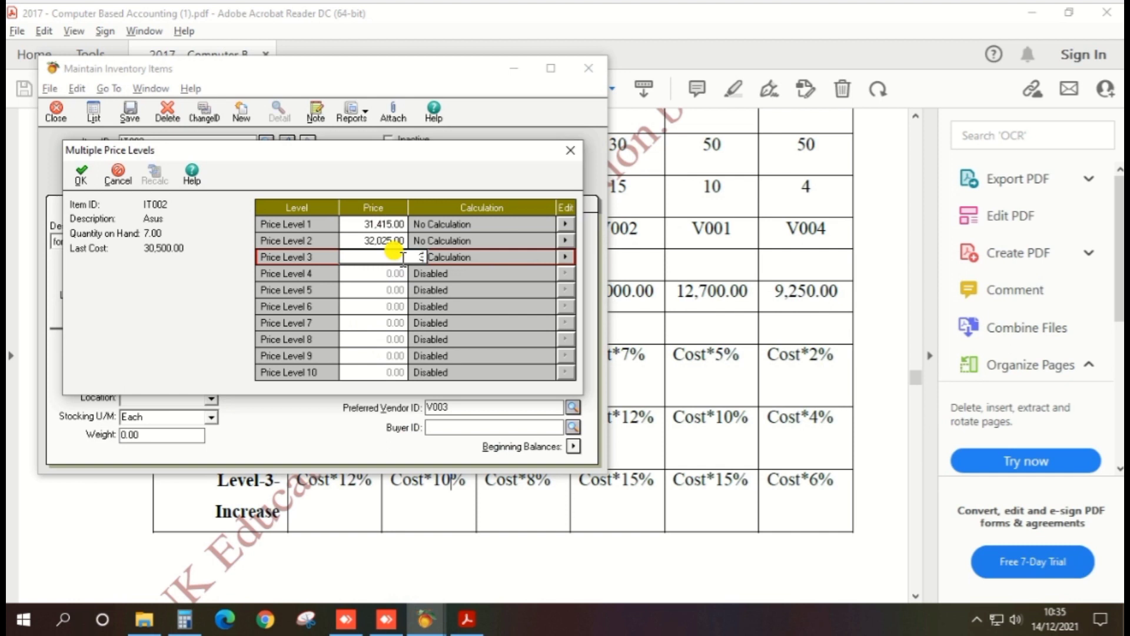
key("Tab")
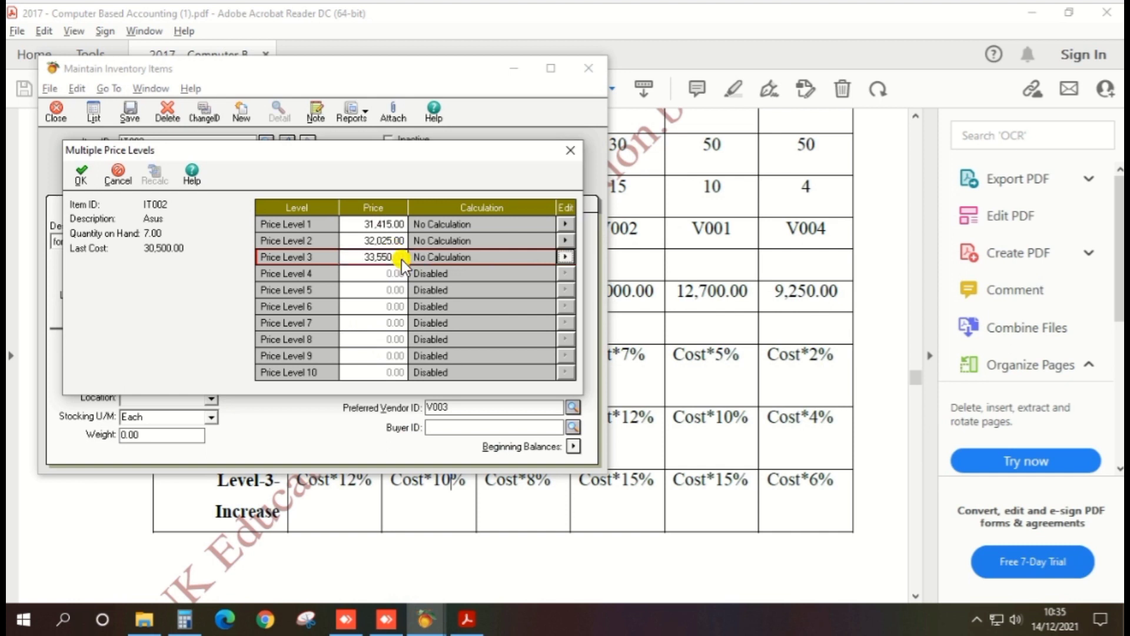
left_click(83, 174)
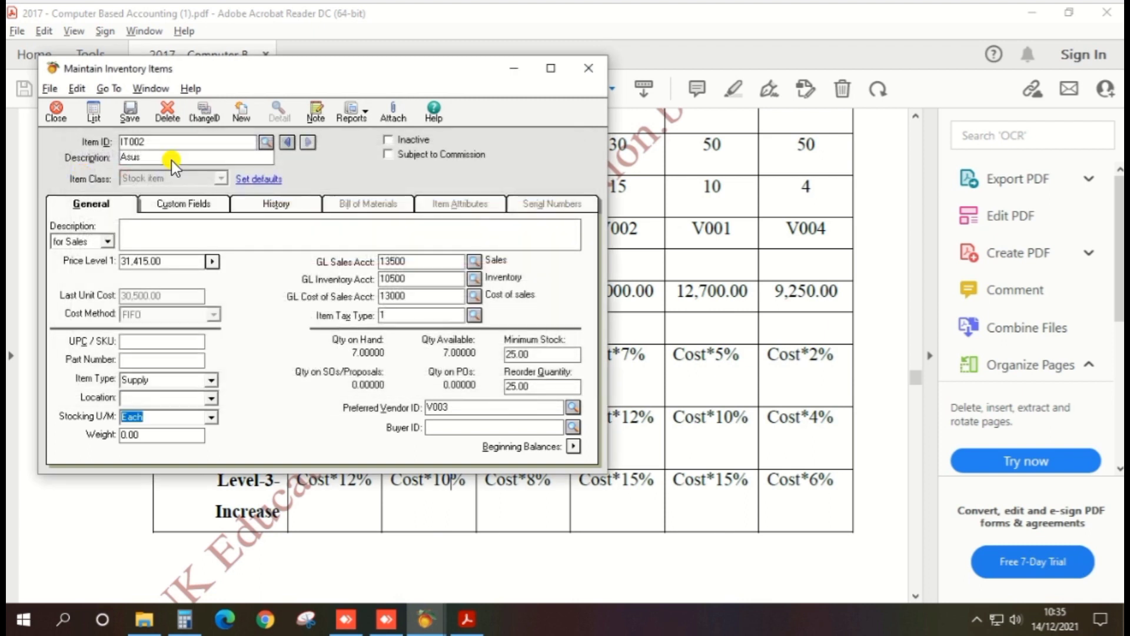
Step: Save and close the IT002 item record, and return to the start of the inventory details table in the exam paper
left_click(123, 107)
left_click(585, 69)
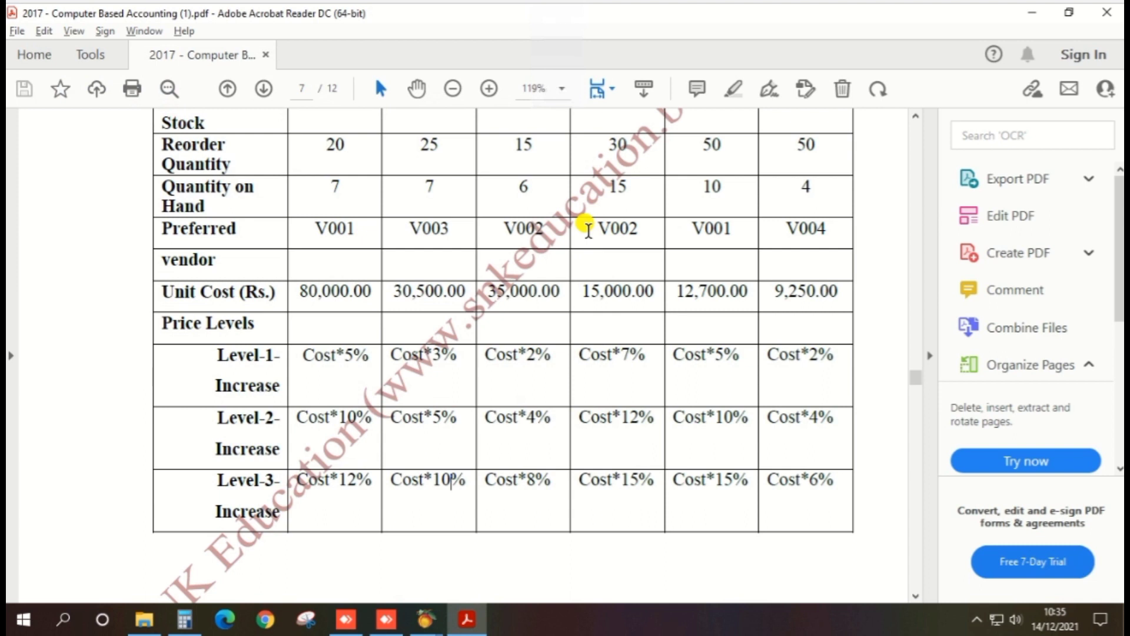
scroll(588, 230, "up", 3)
scroll(588, 229, "up", 4)
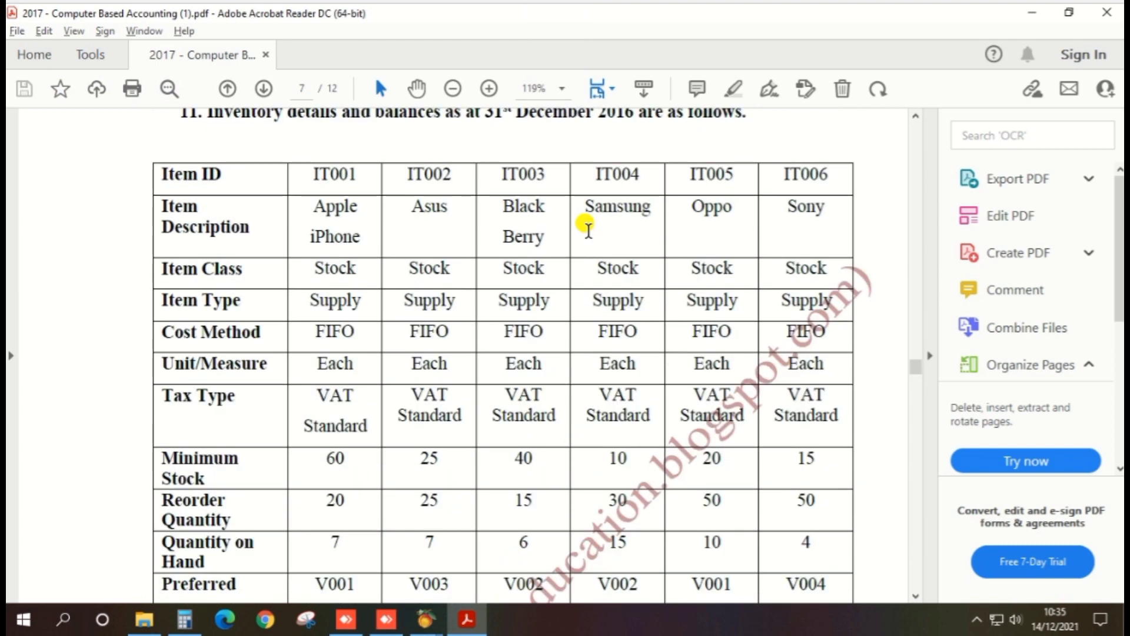